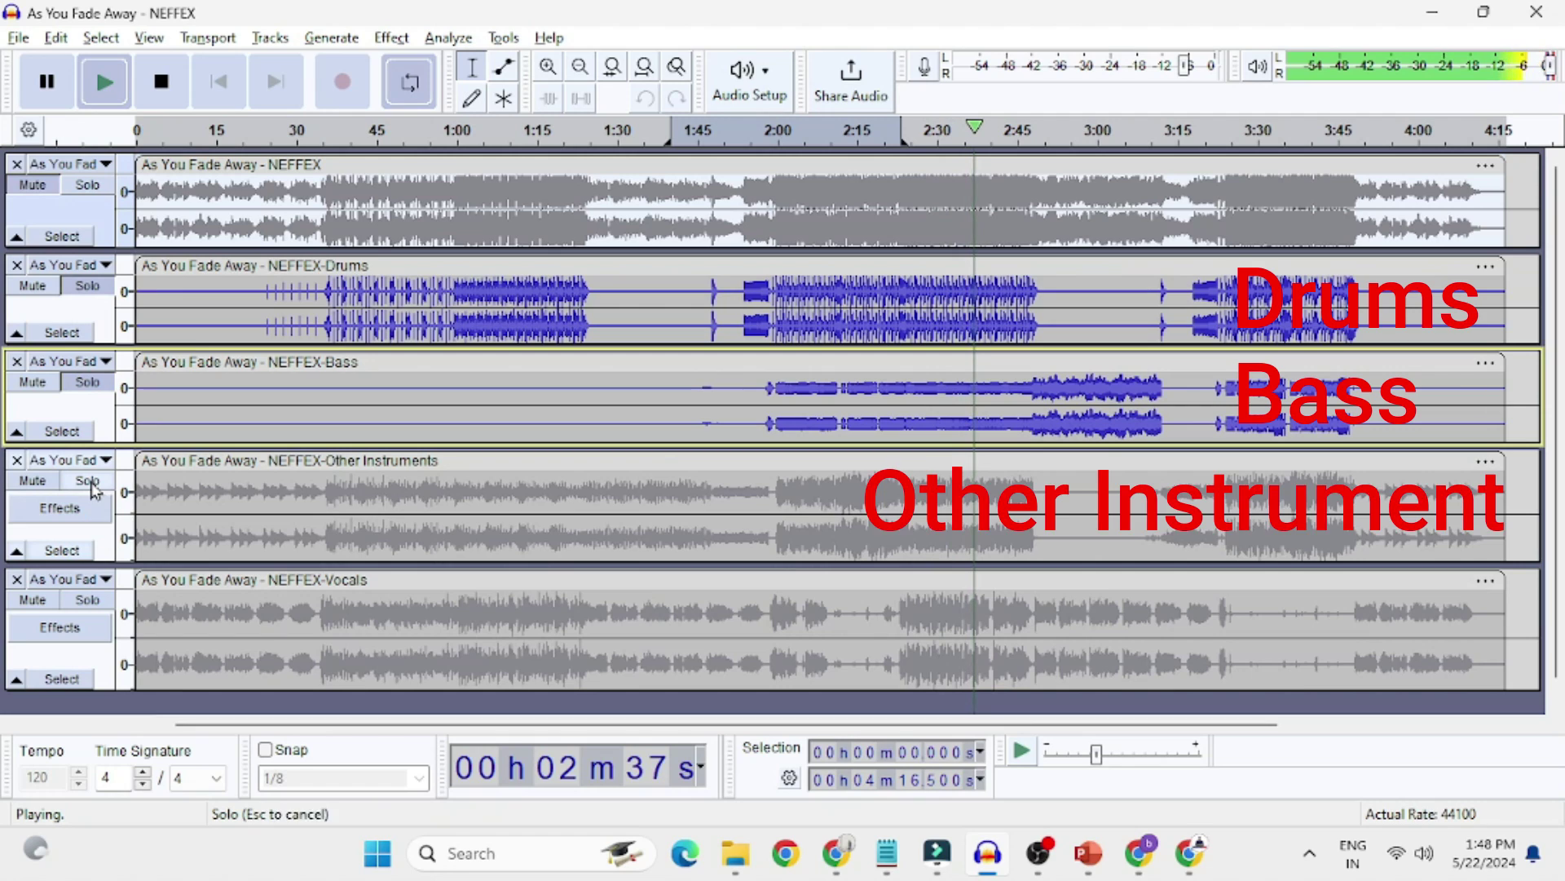
- Solo the Other Instruments and Vocals tracks during playback, and turn solo off on Other Instruments, Bass and Drums
left_click(88, 481)
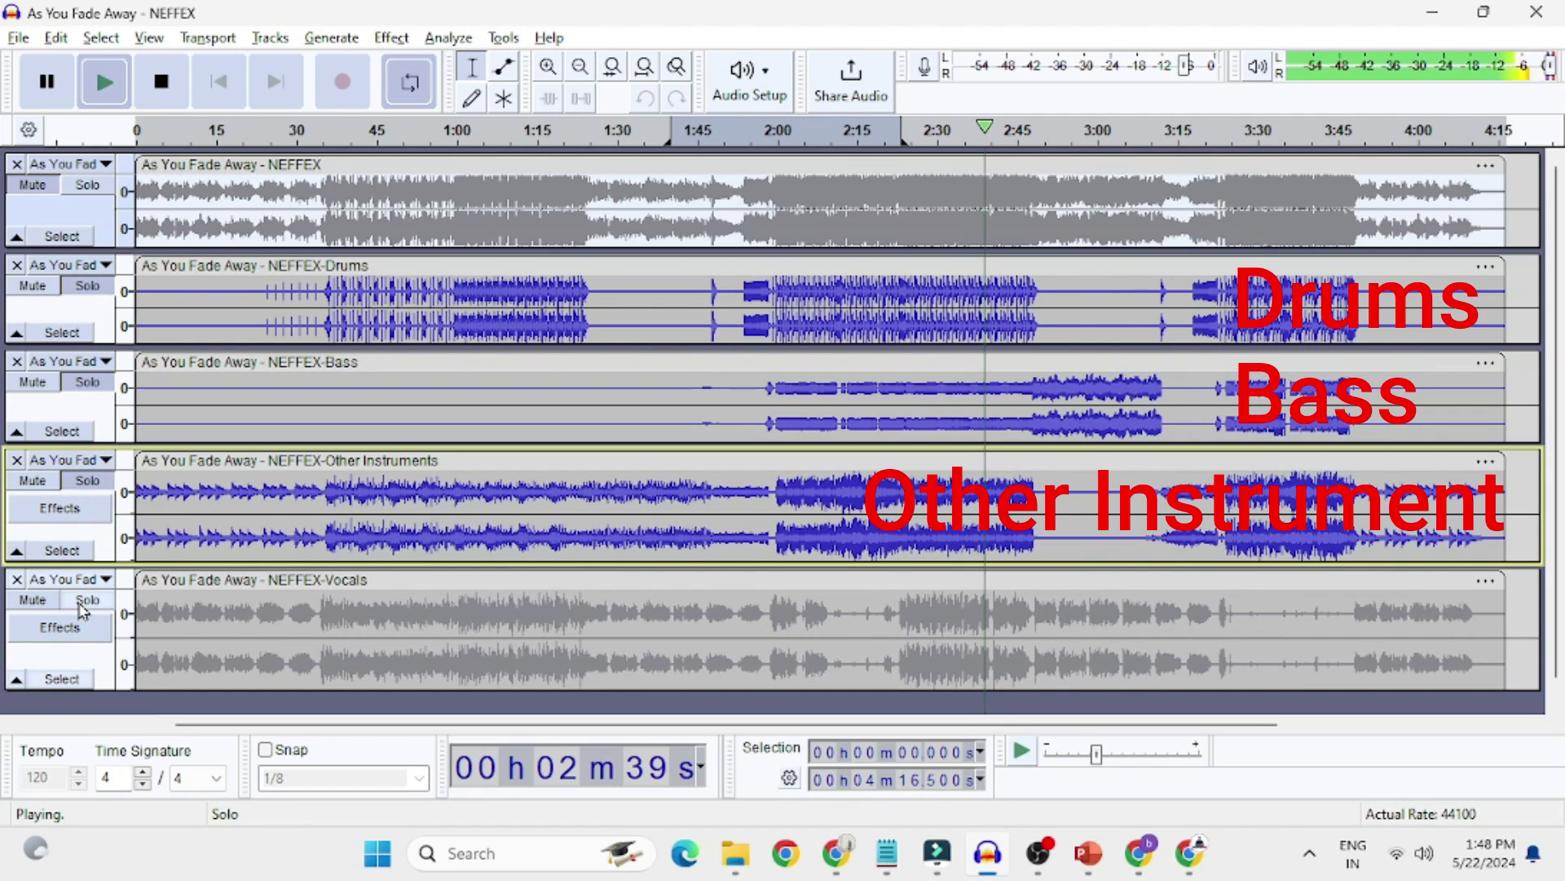
left_click(85, 601)
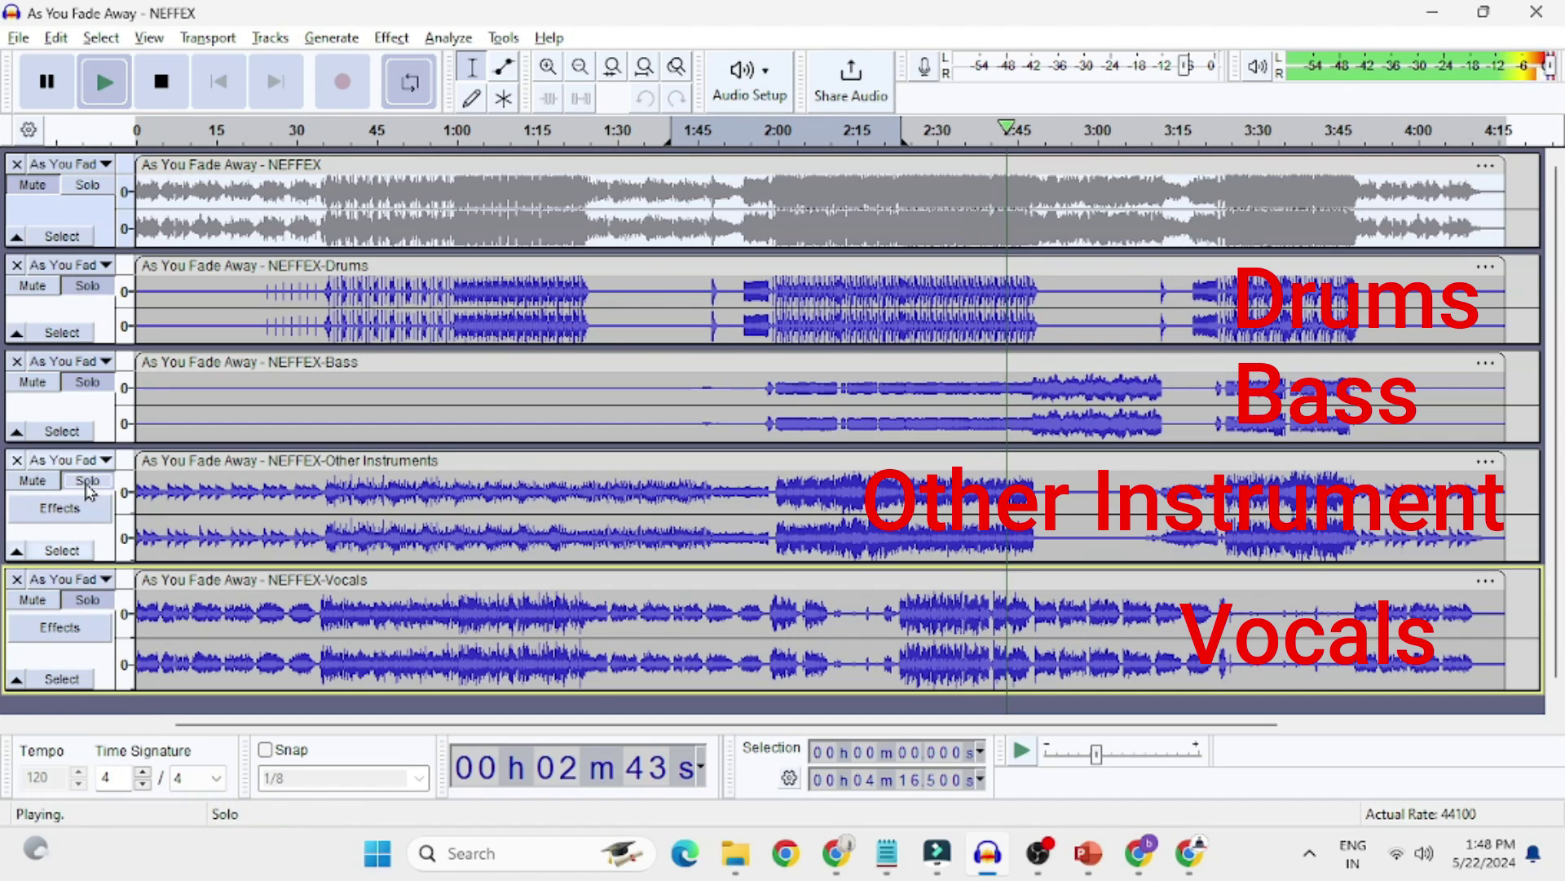
left_click(87, 483)
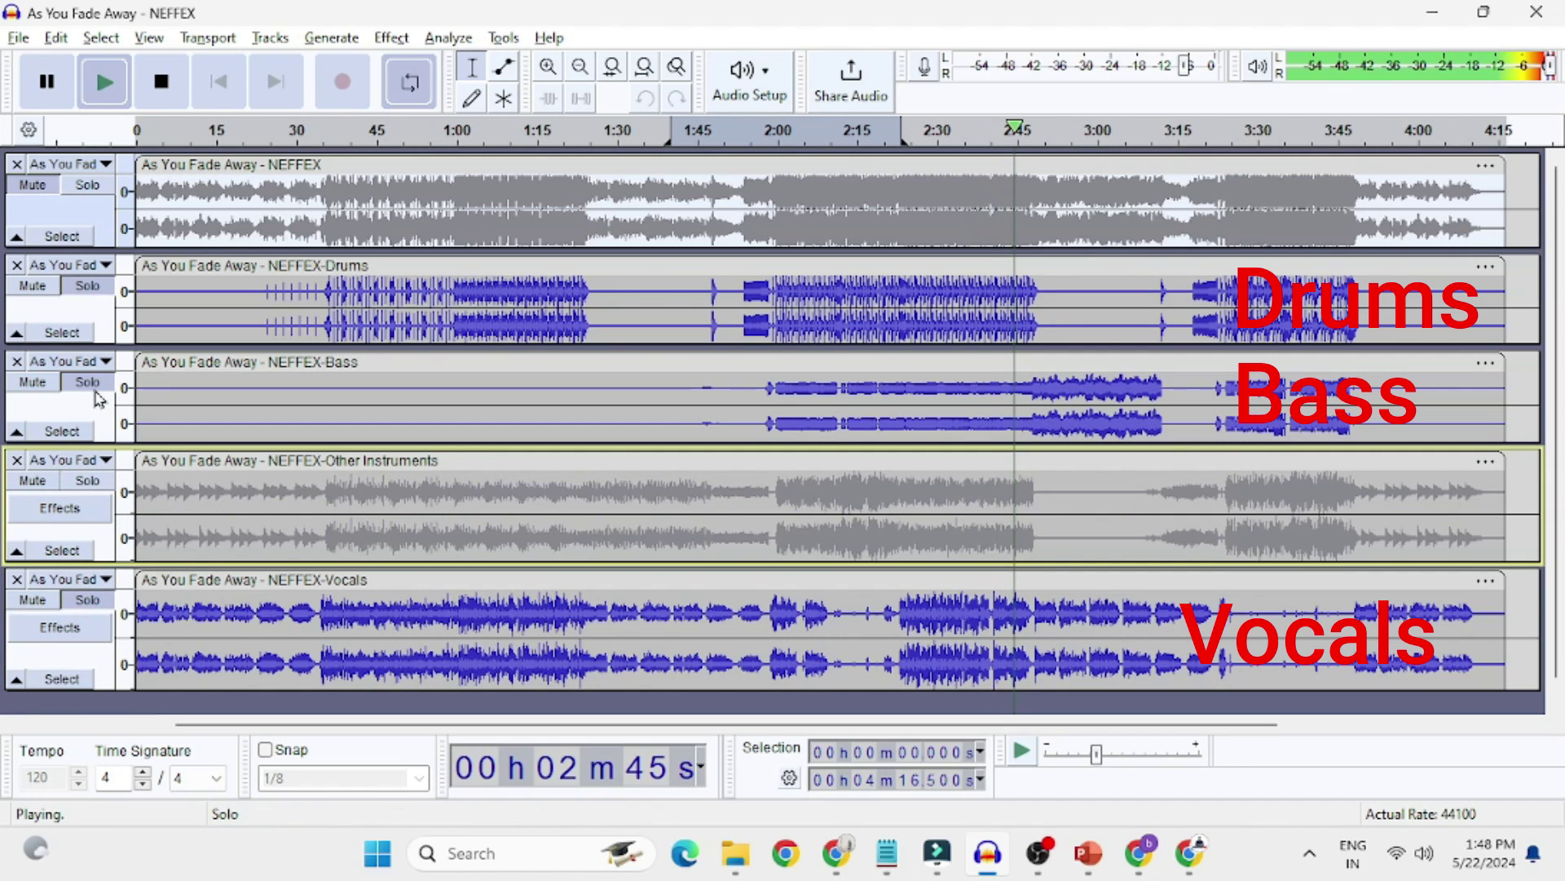
left_click(88, 382)
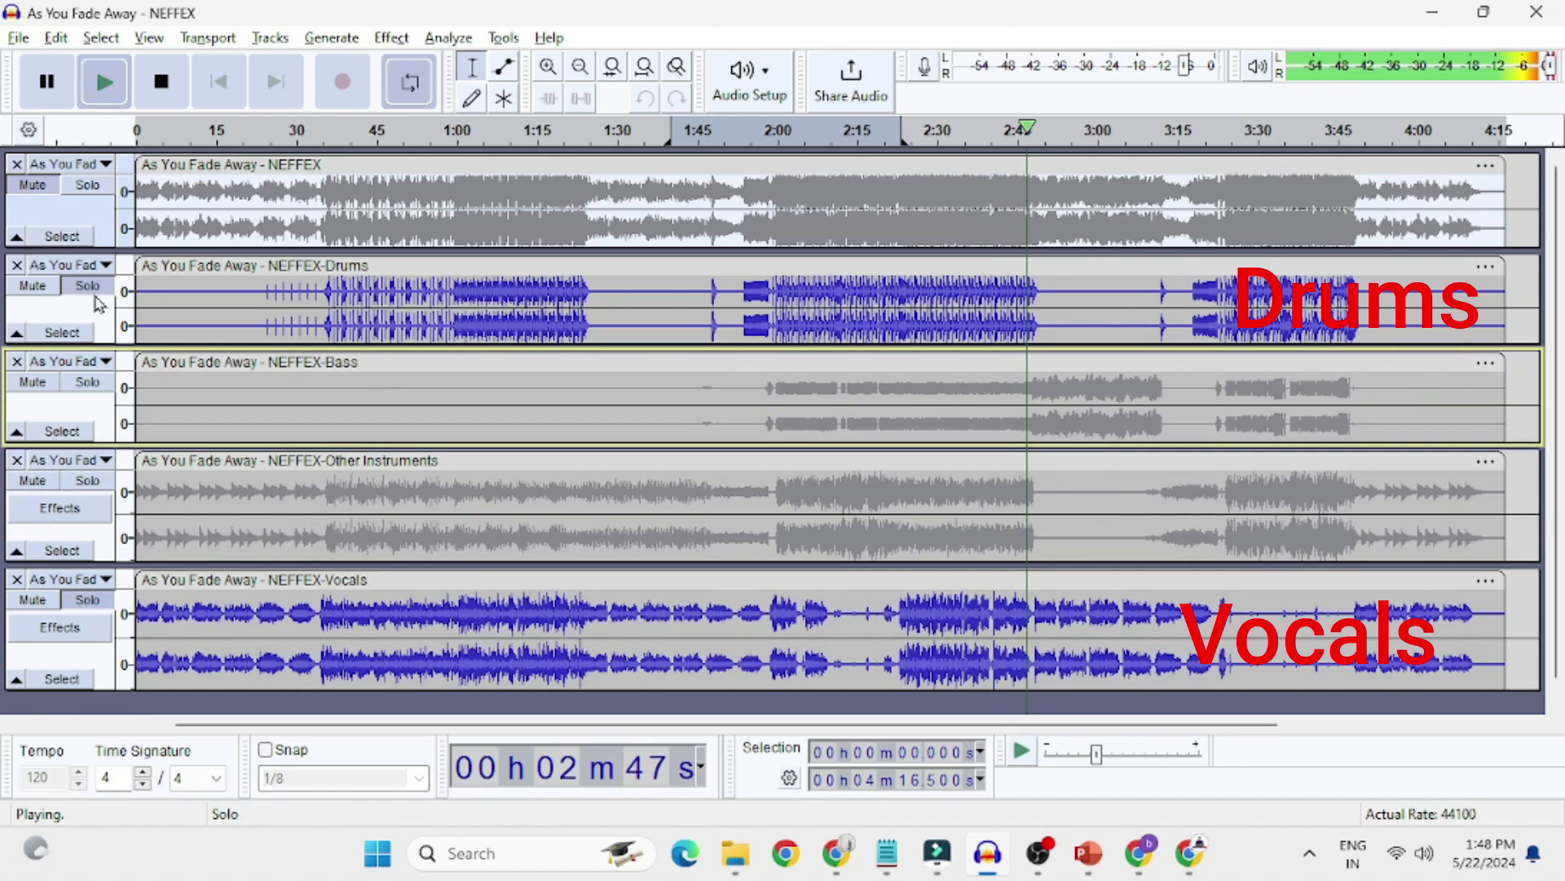
left_click(94, 292)
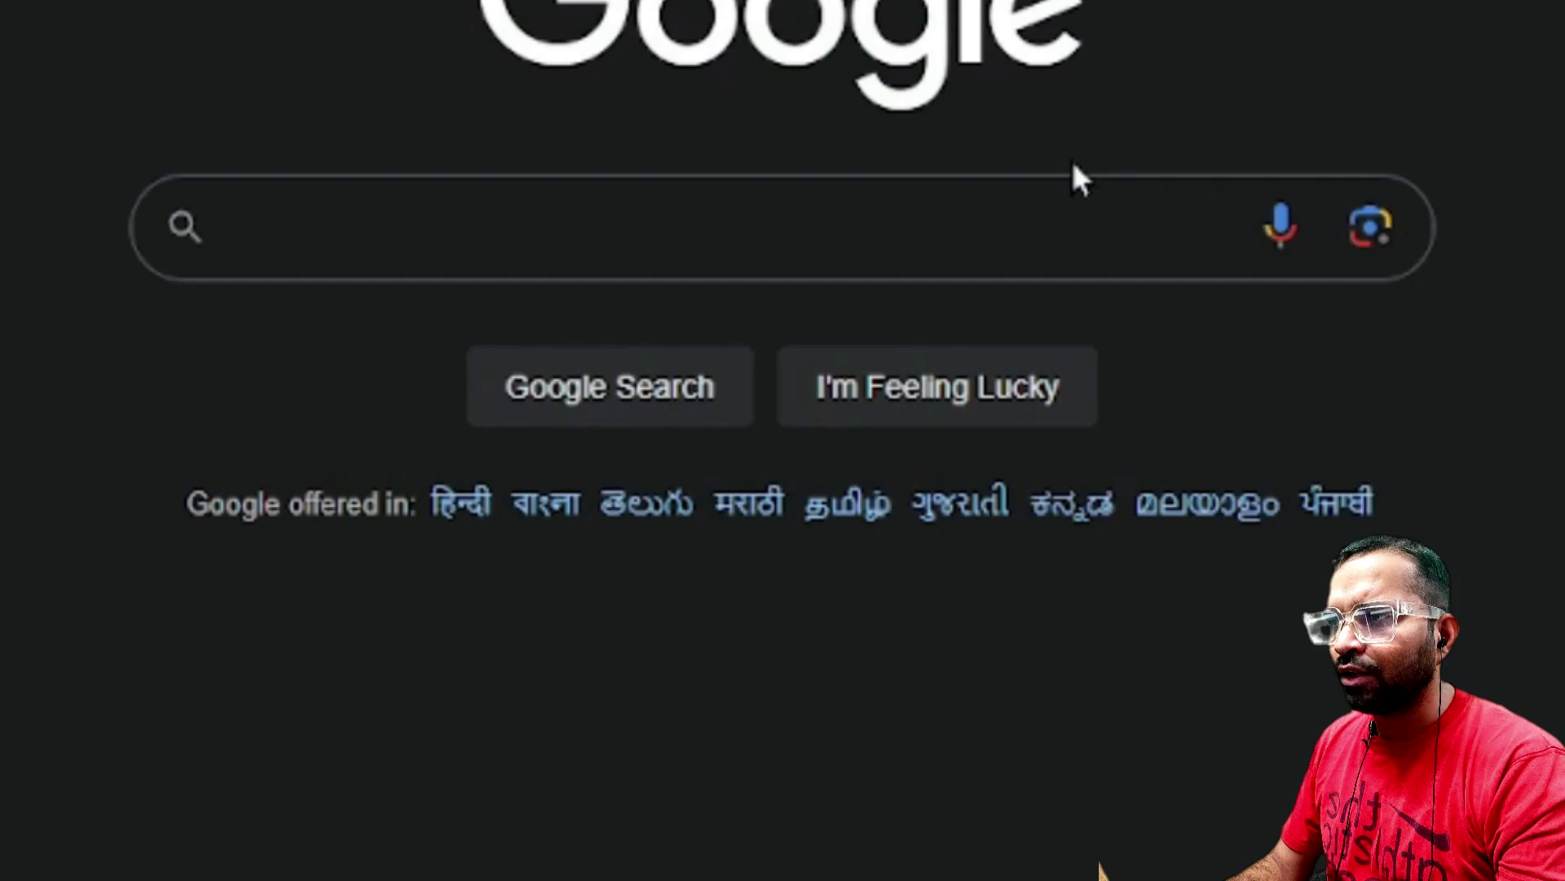
- Search Google for "download audacity" and open the Downloads page on audacityteam.org
left_click(1090, 228)
type("downlo")
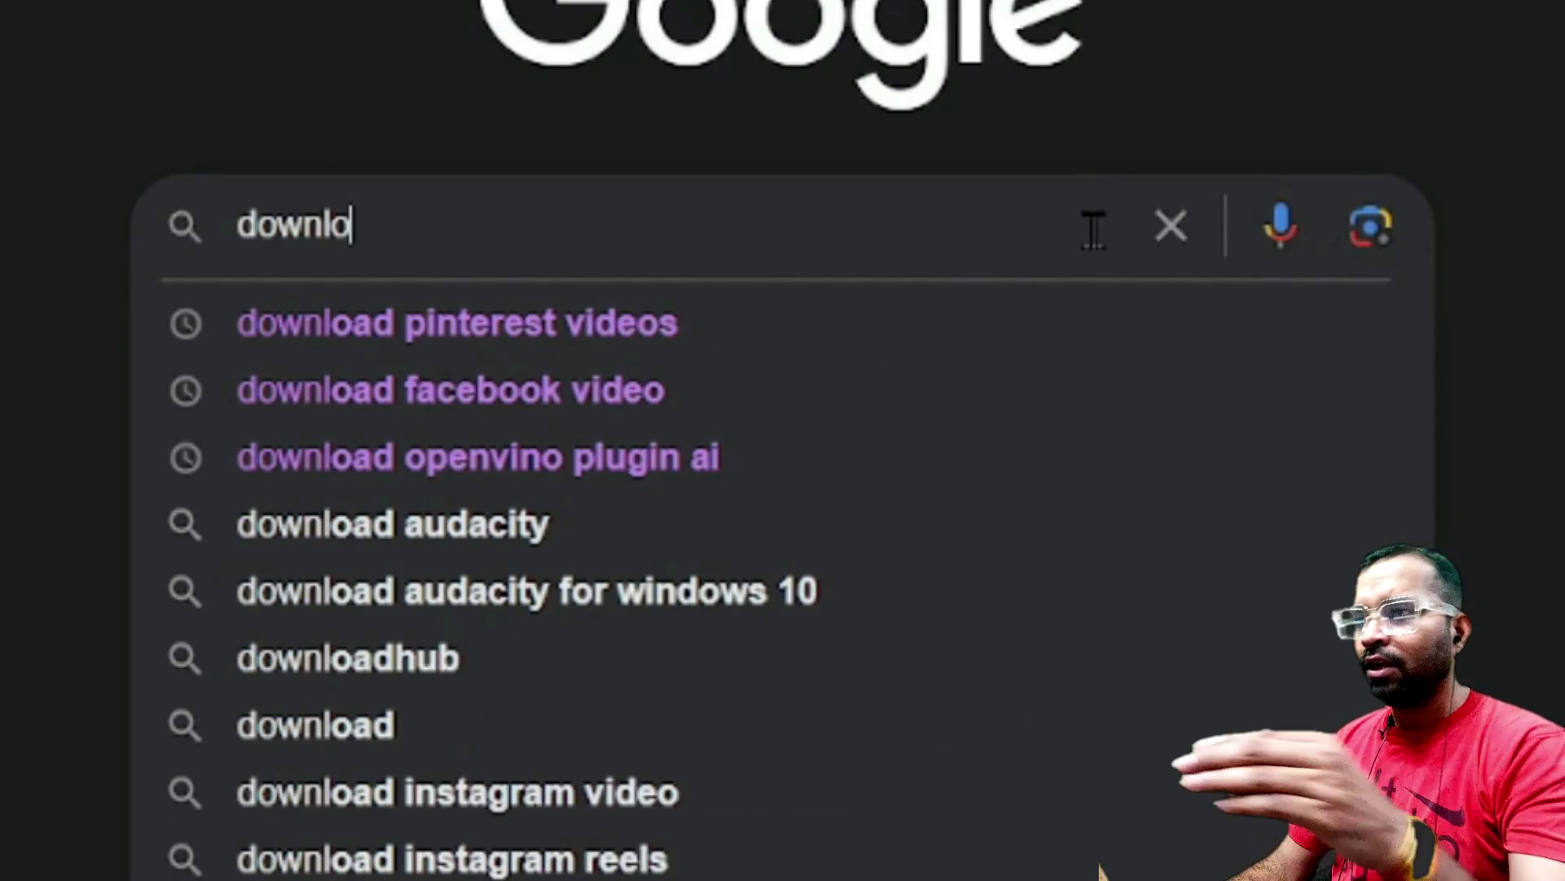
type("ad audacity")
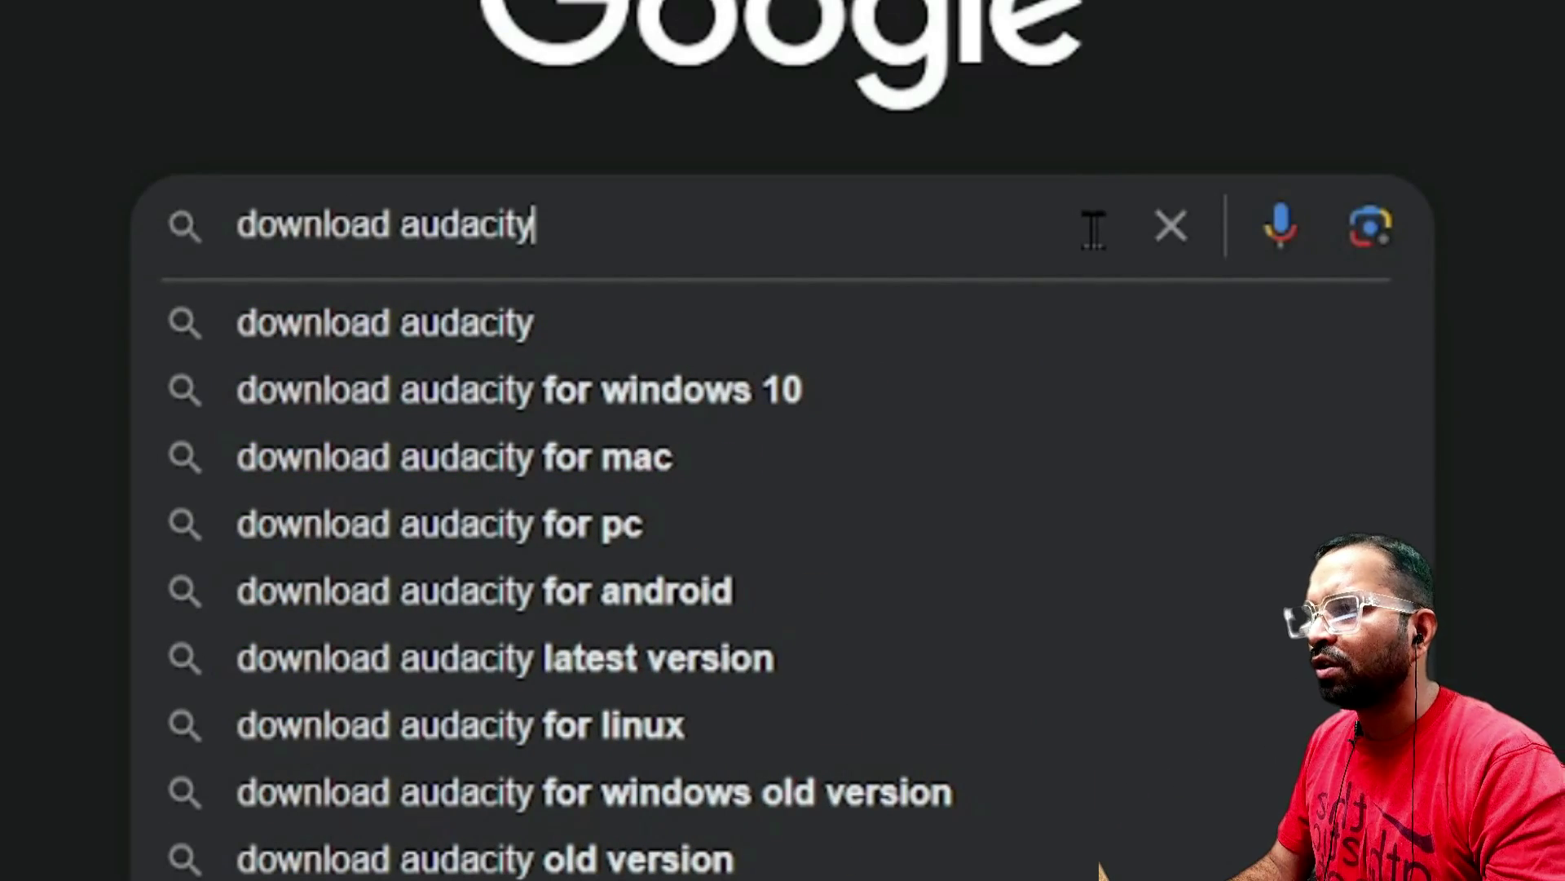
key("Return")
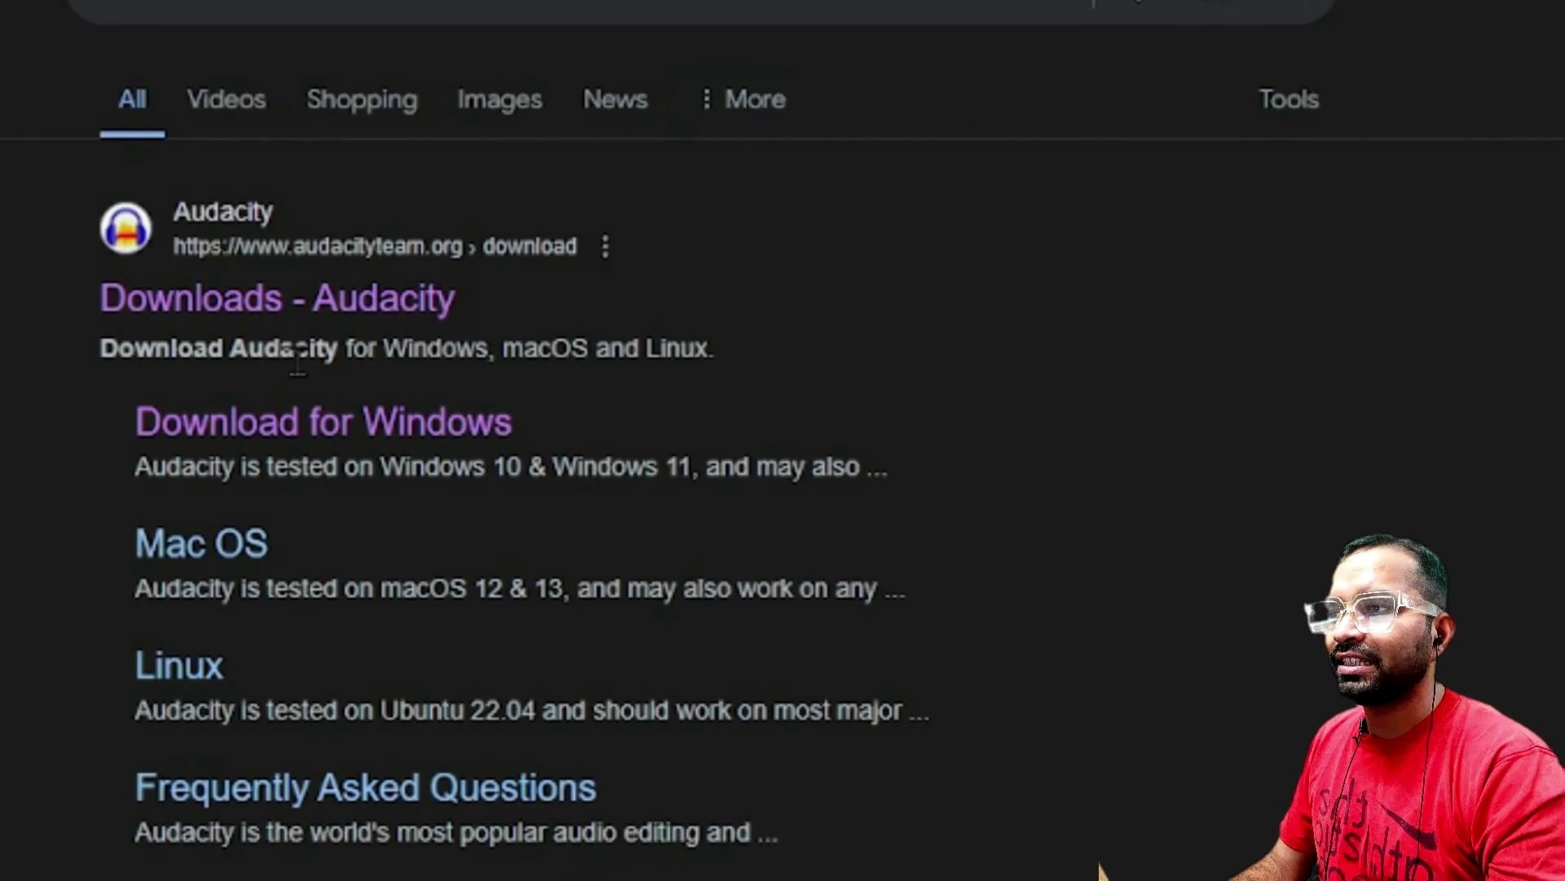
left_click(362, 310)
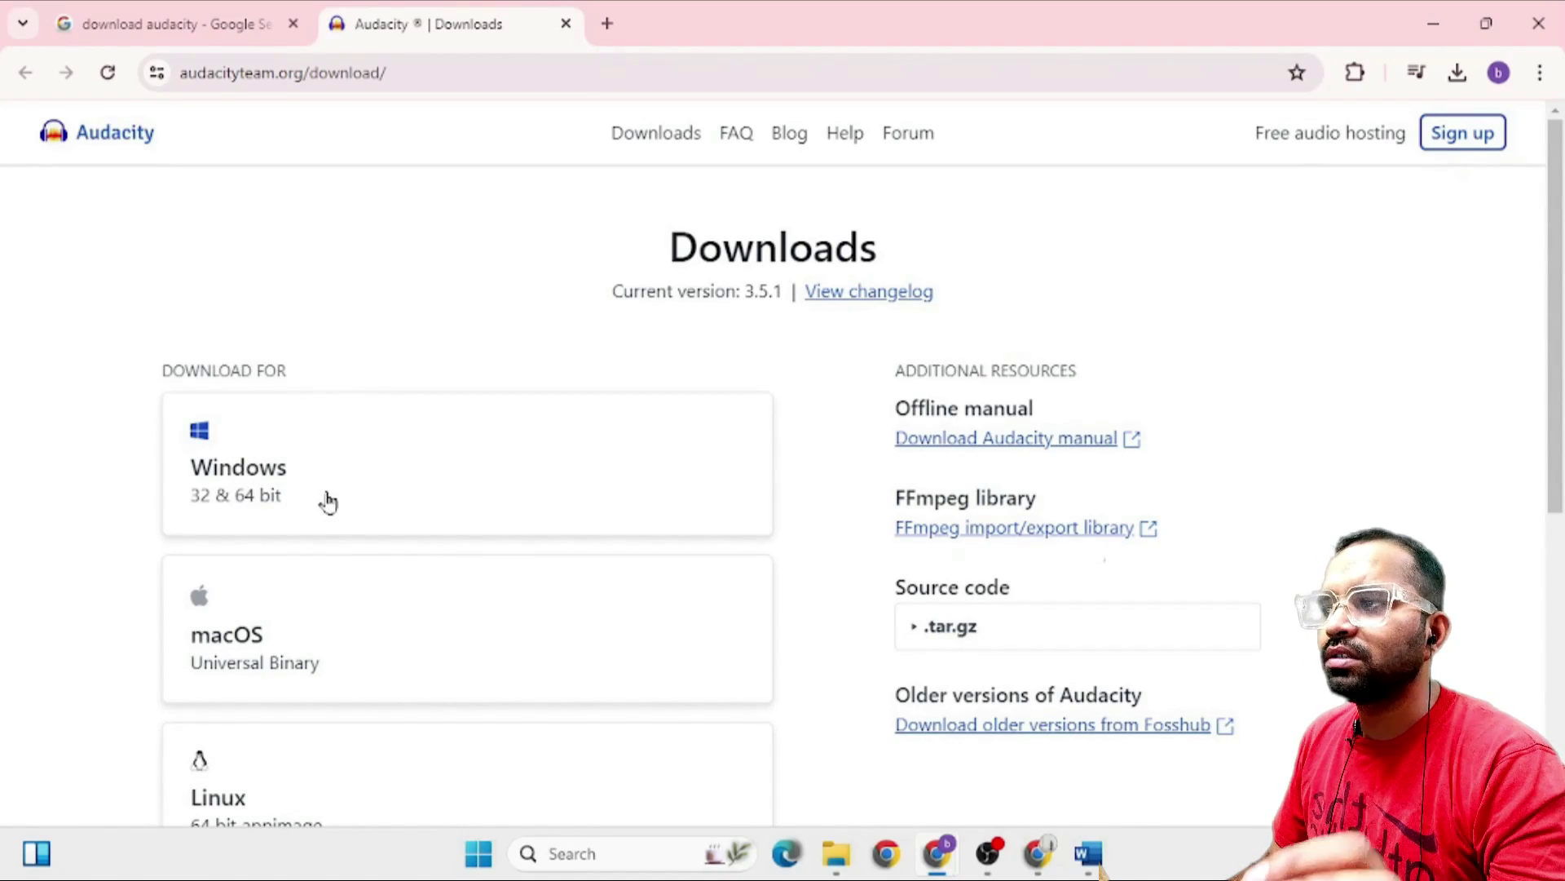
- Look over the Audacity download options and open the Windows (32 & 64 bit) download page
scroll(392, 522, "down", 6)
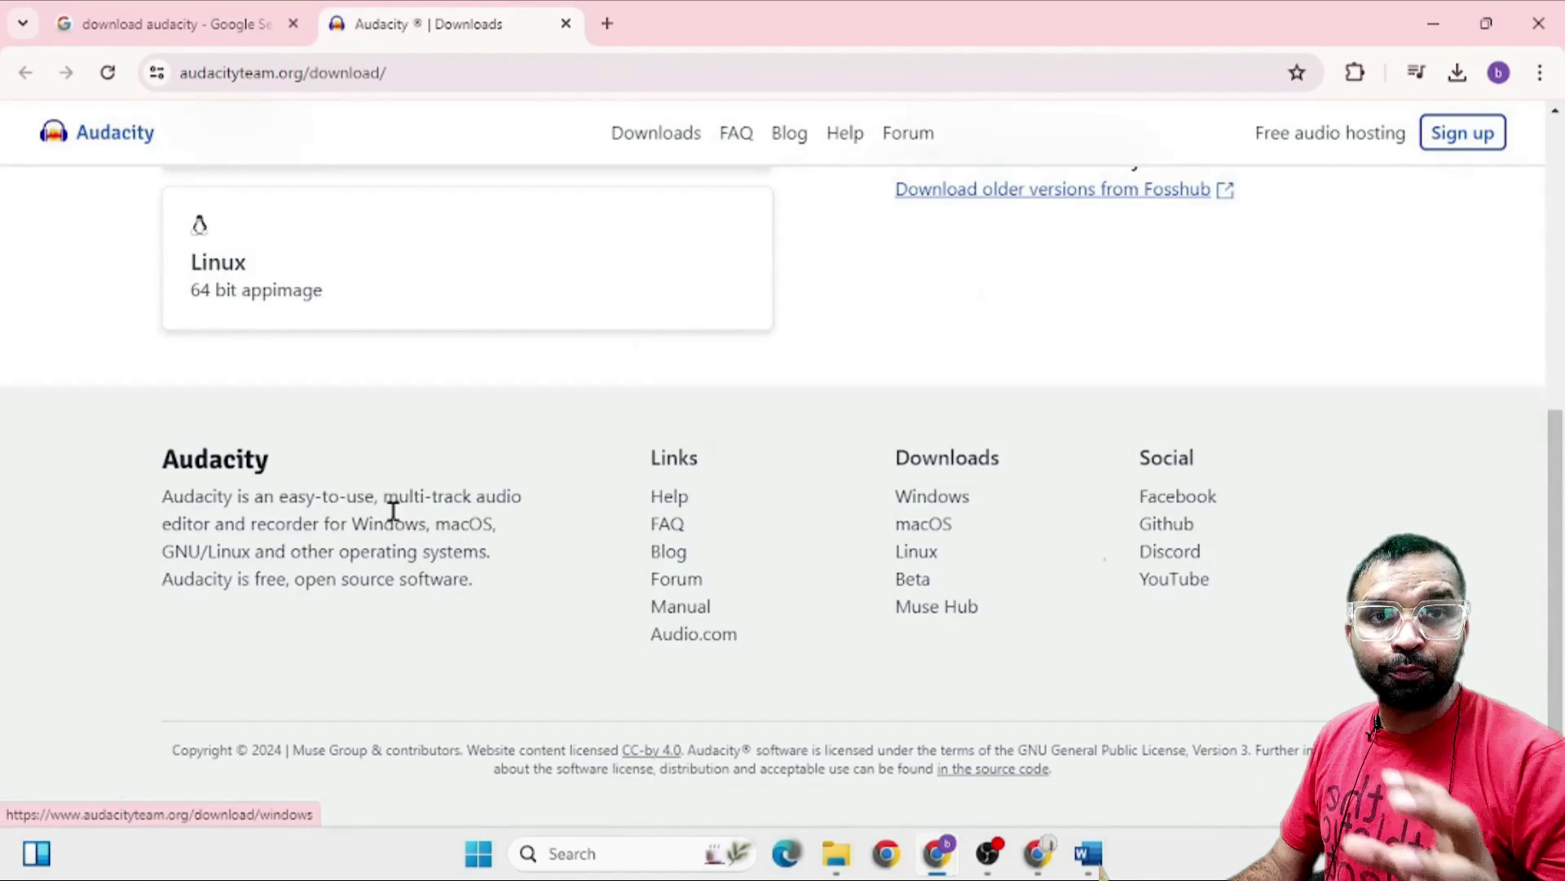
scroll(341, 471, "up", 6)
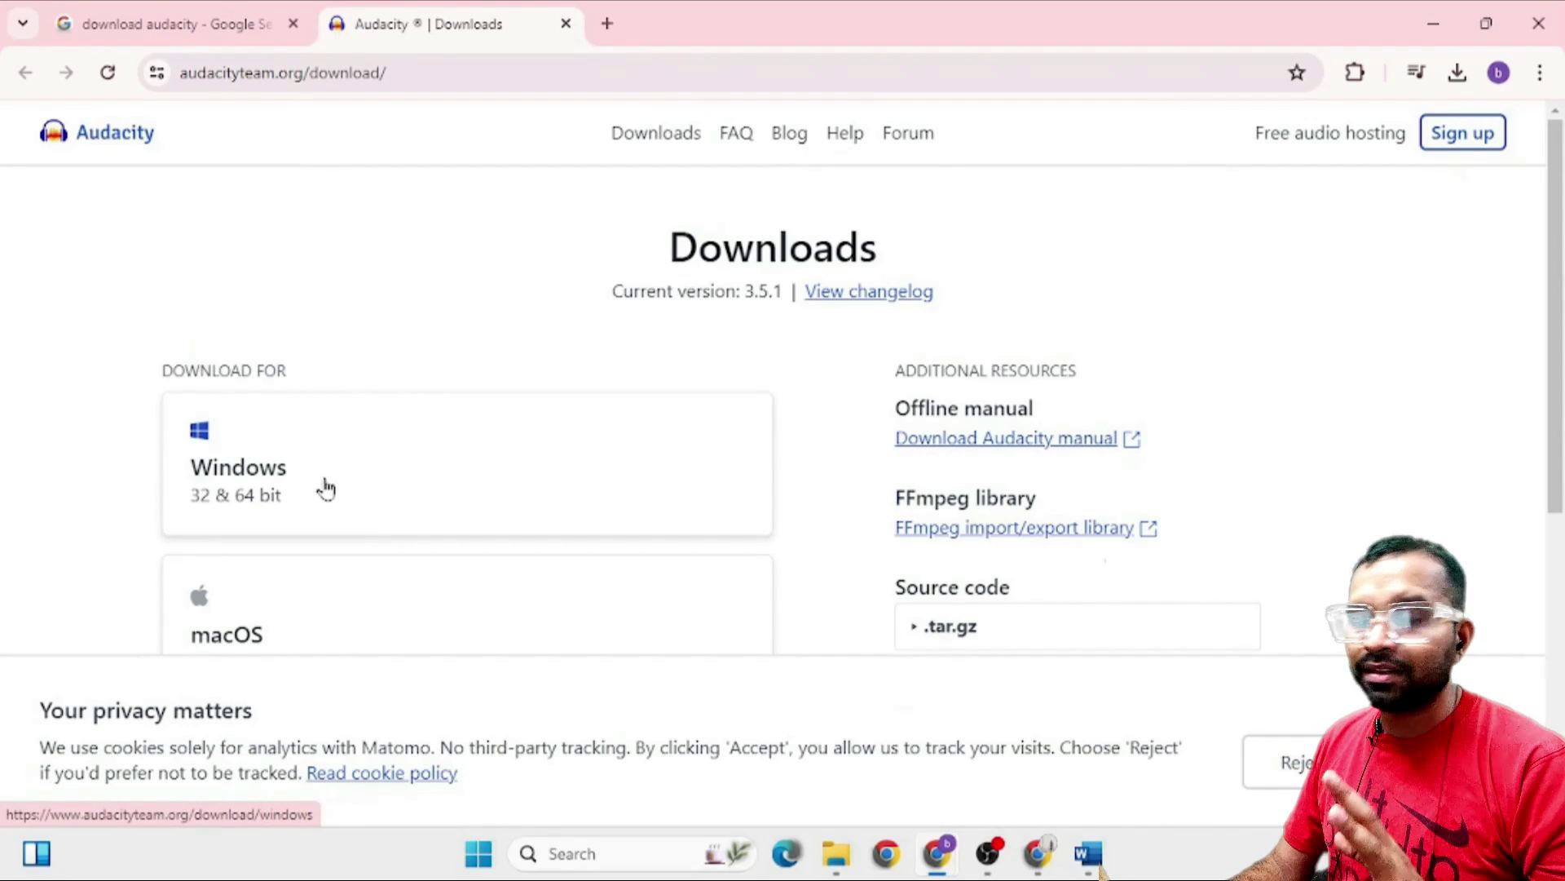
left_click(326, 490)
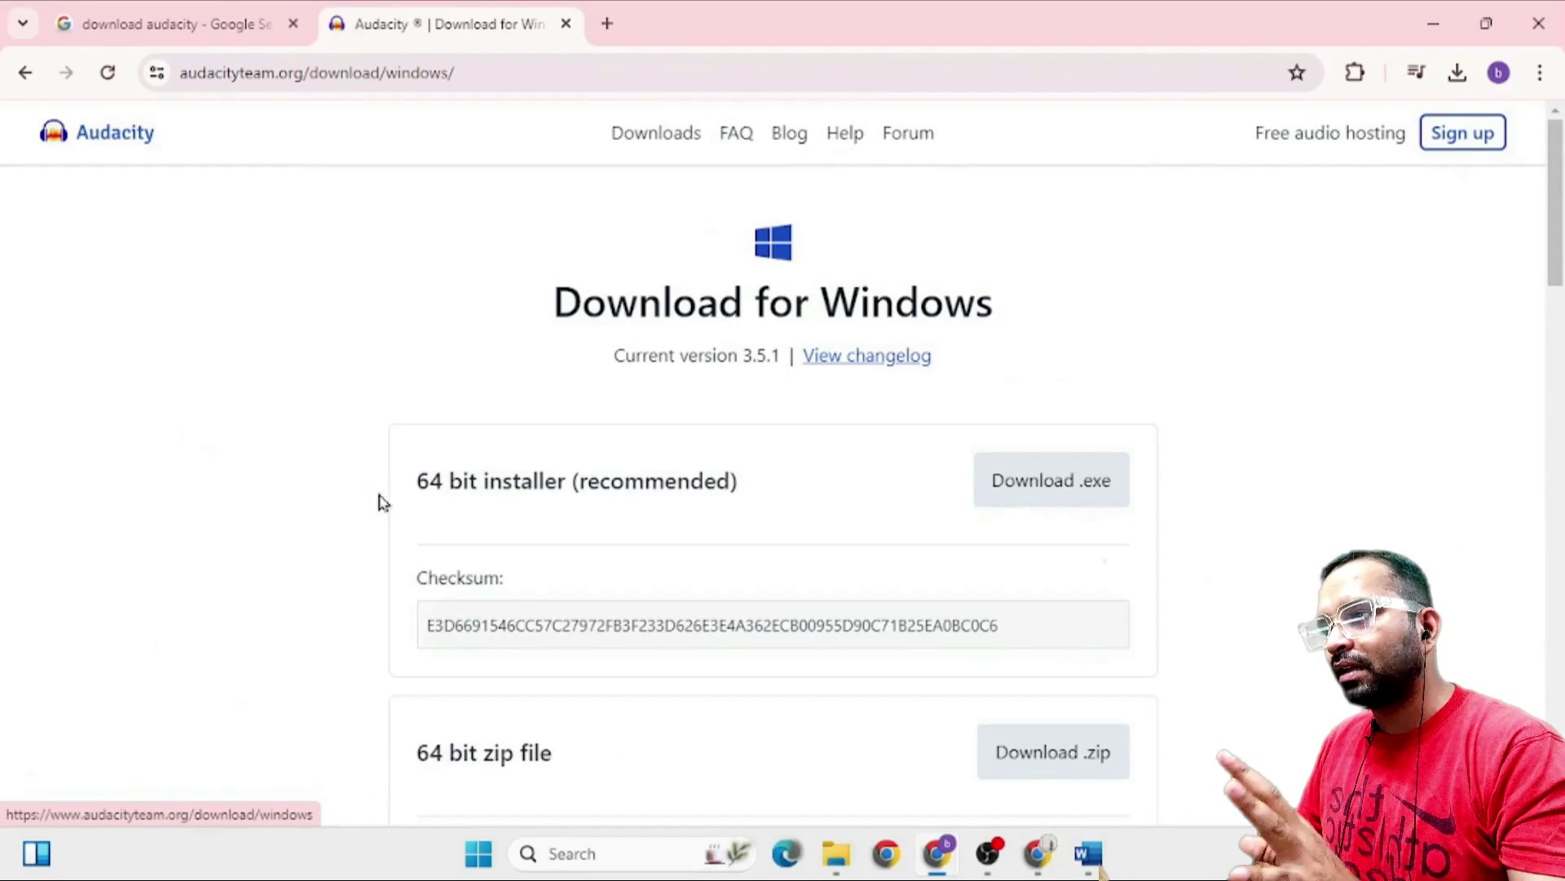
- Review the 64 bit and 32 bit packages and download the recommended 64 bit .exe installer of Audacity 3.5.1
scroll(774, 452, "down", 3)
left_click_drag(415, 229, 639, 216)
left_click_drag(419, 482, 587, 486)
scroll(673, 559, "down", 5)
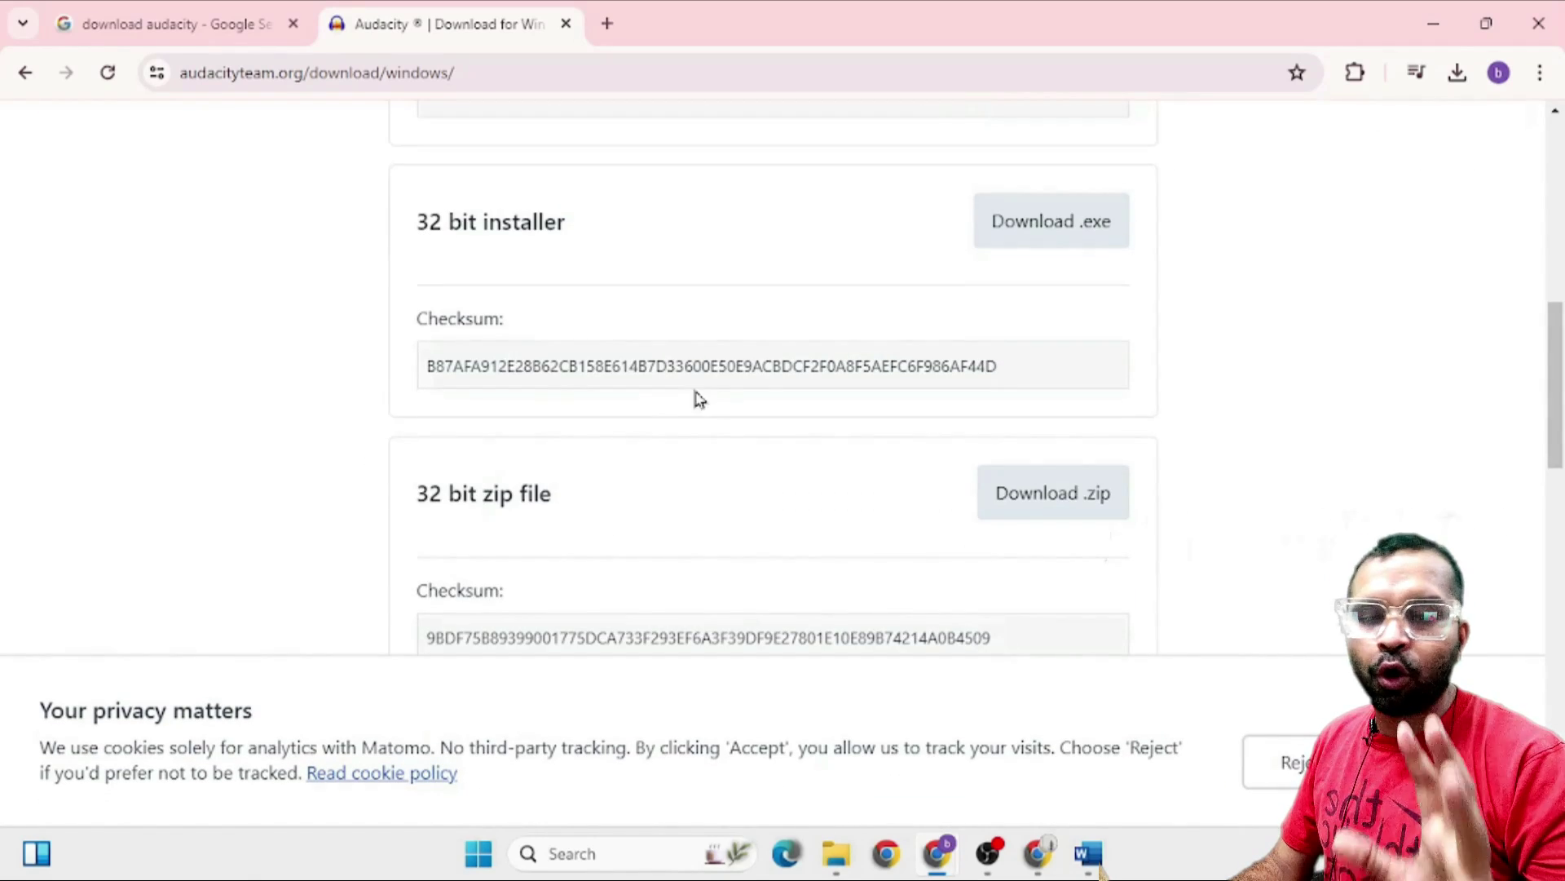
scroll(709, 419, "up", 10)
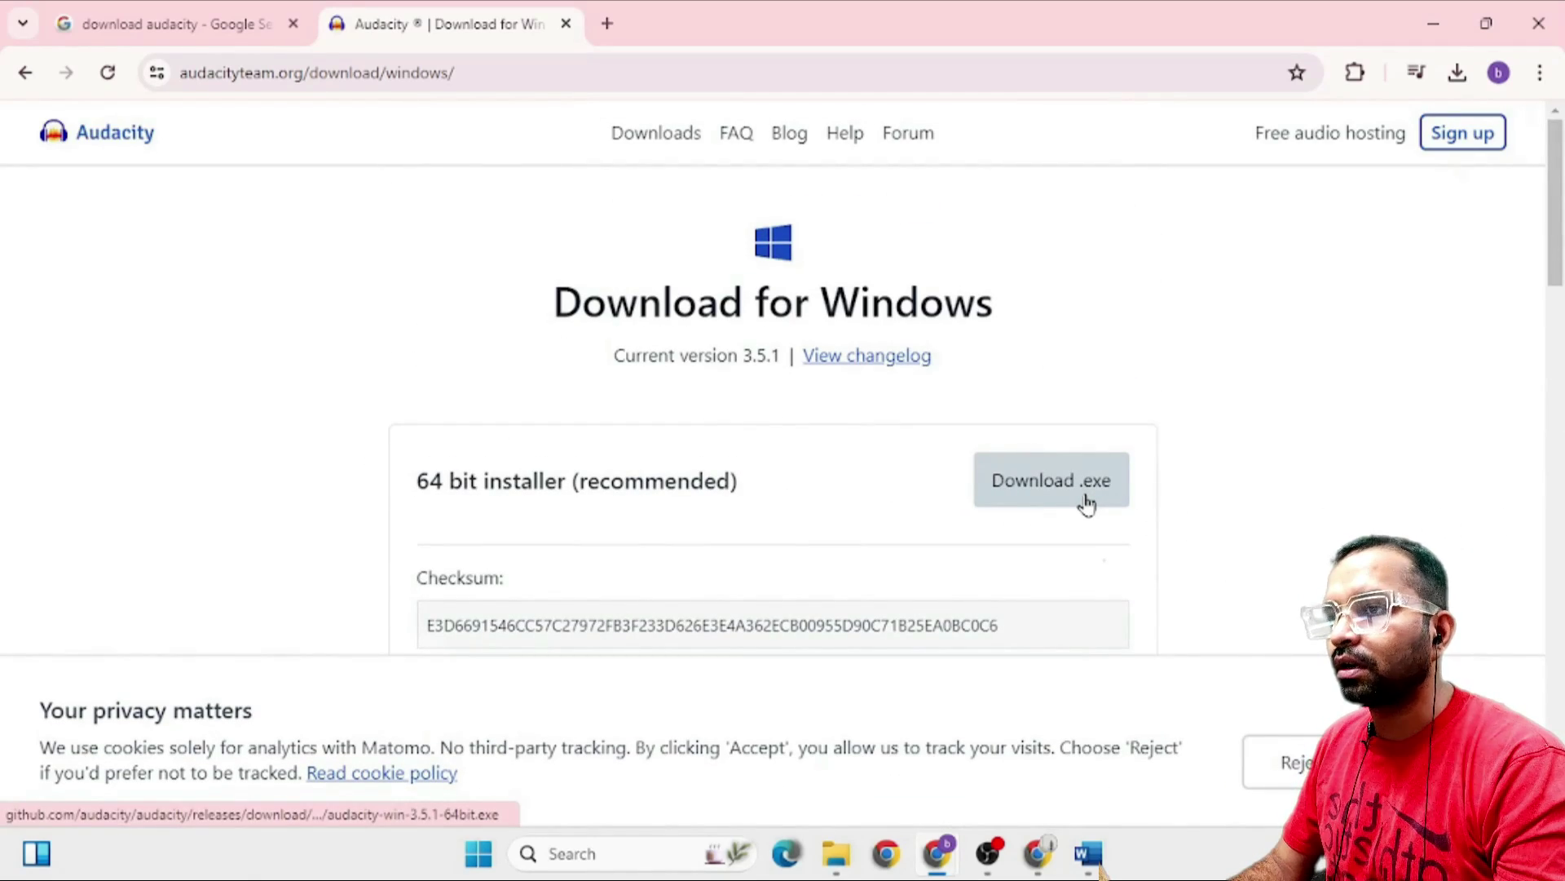
left_click_drag(780, 356, 748, 356)
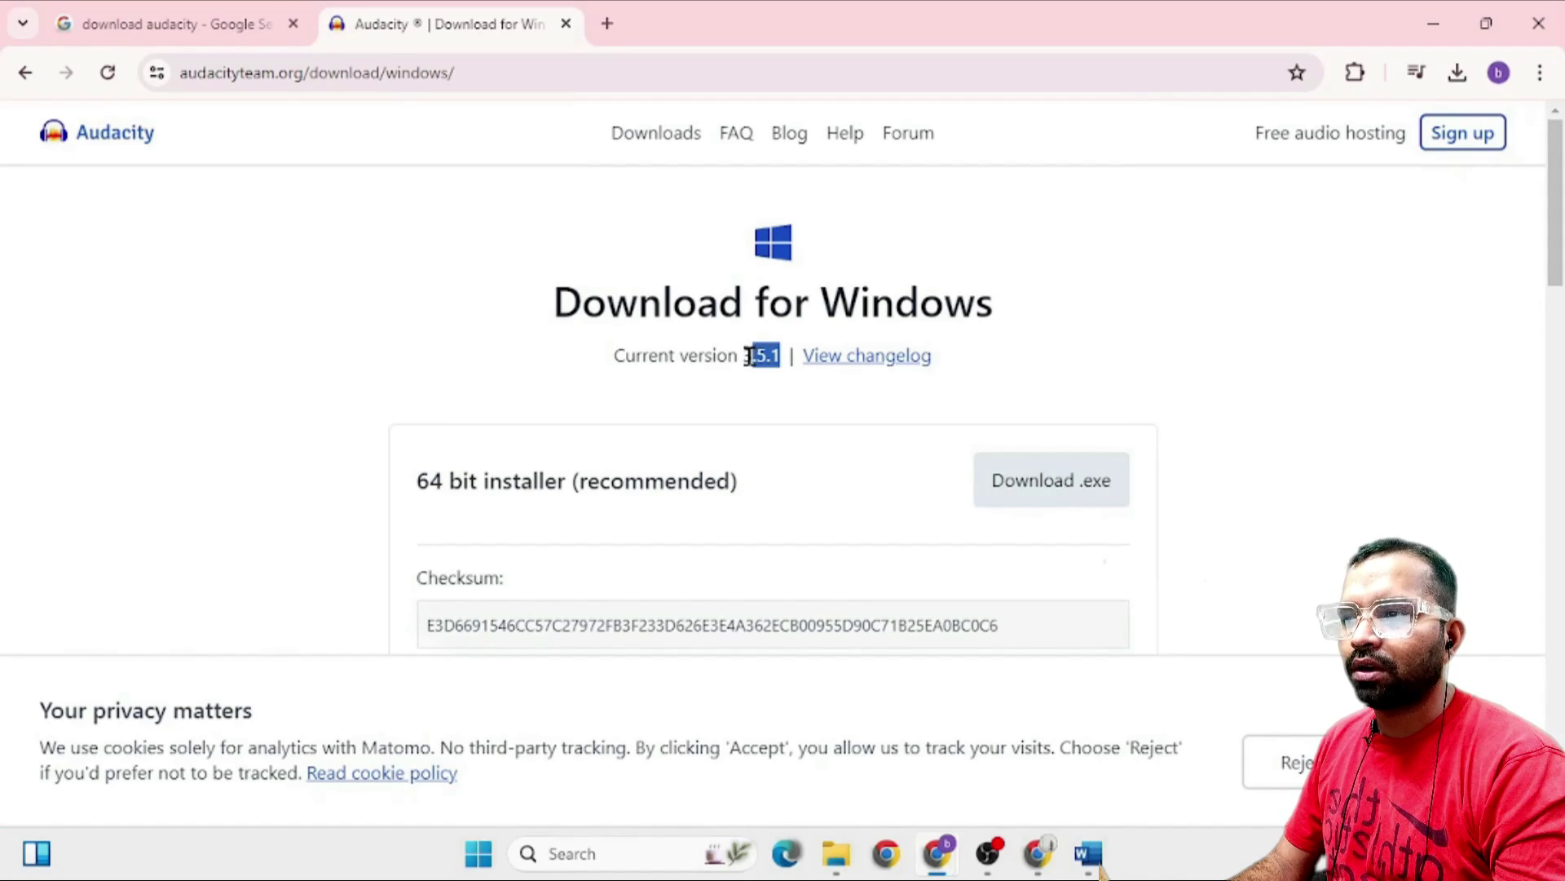
left_click(1114, 493)
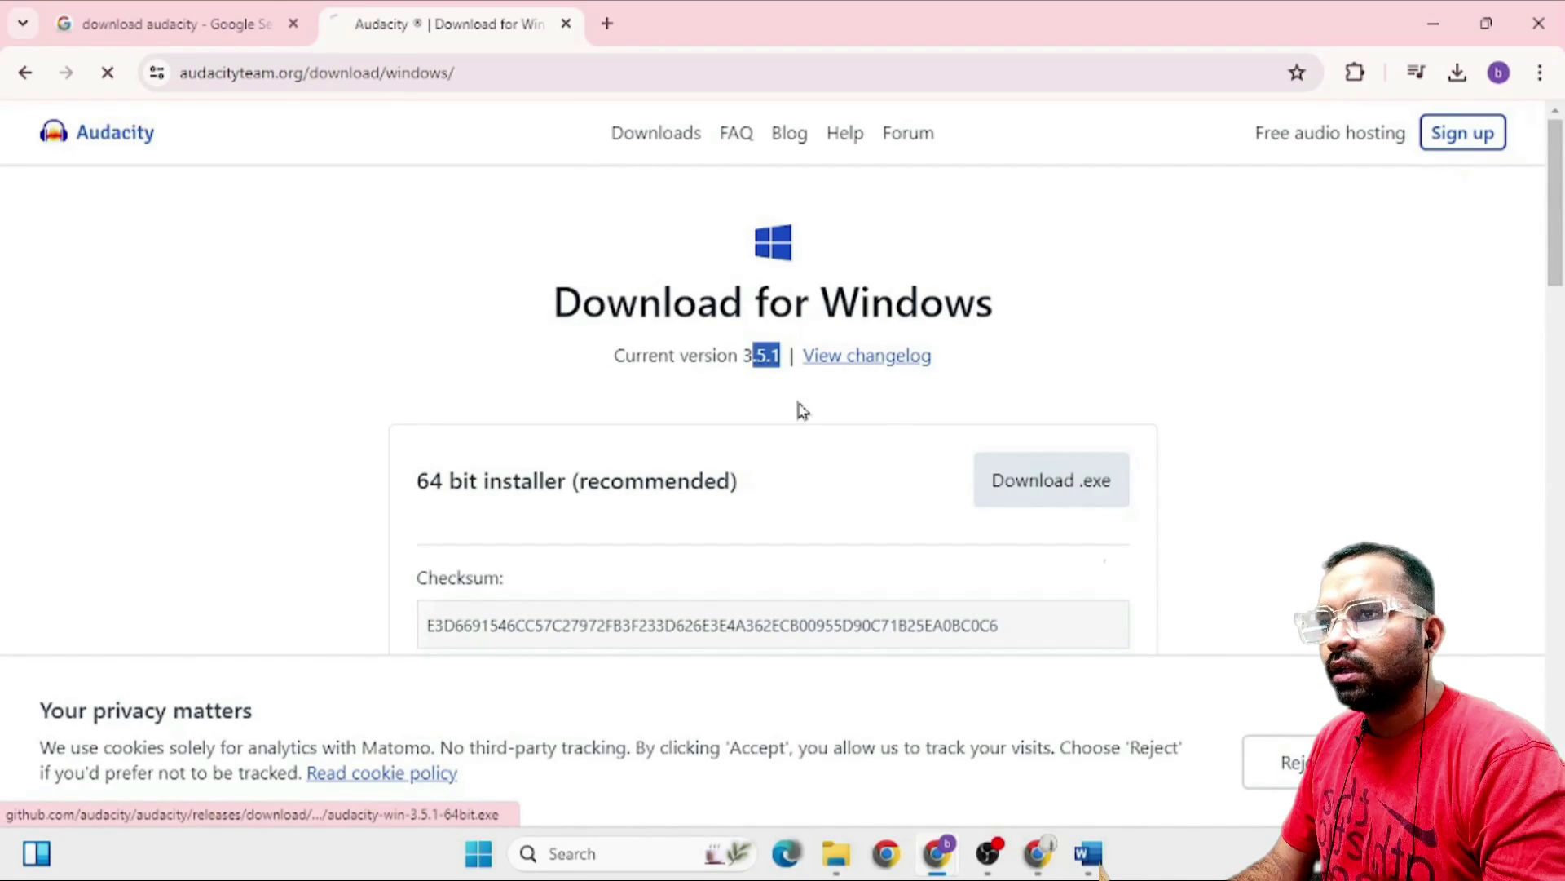
left_click(1461, 80)
left_click(1460, 80)
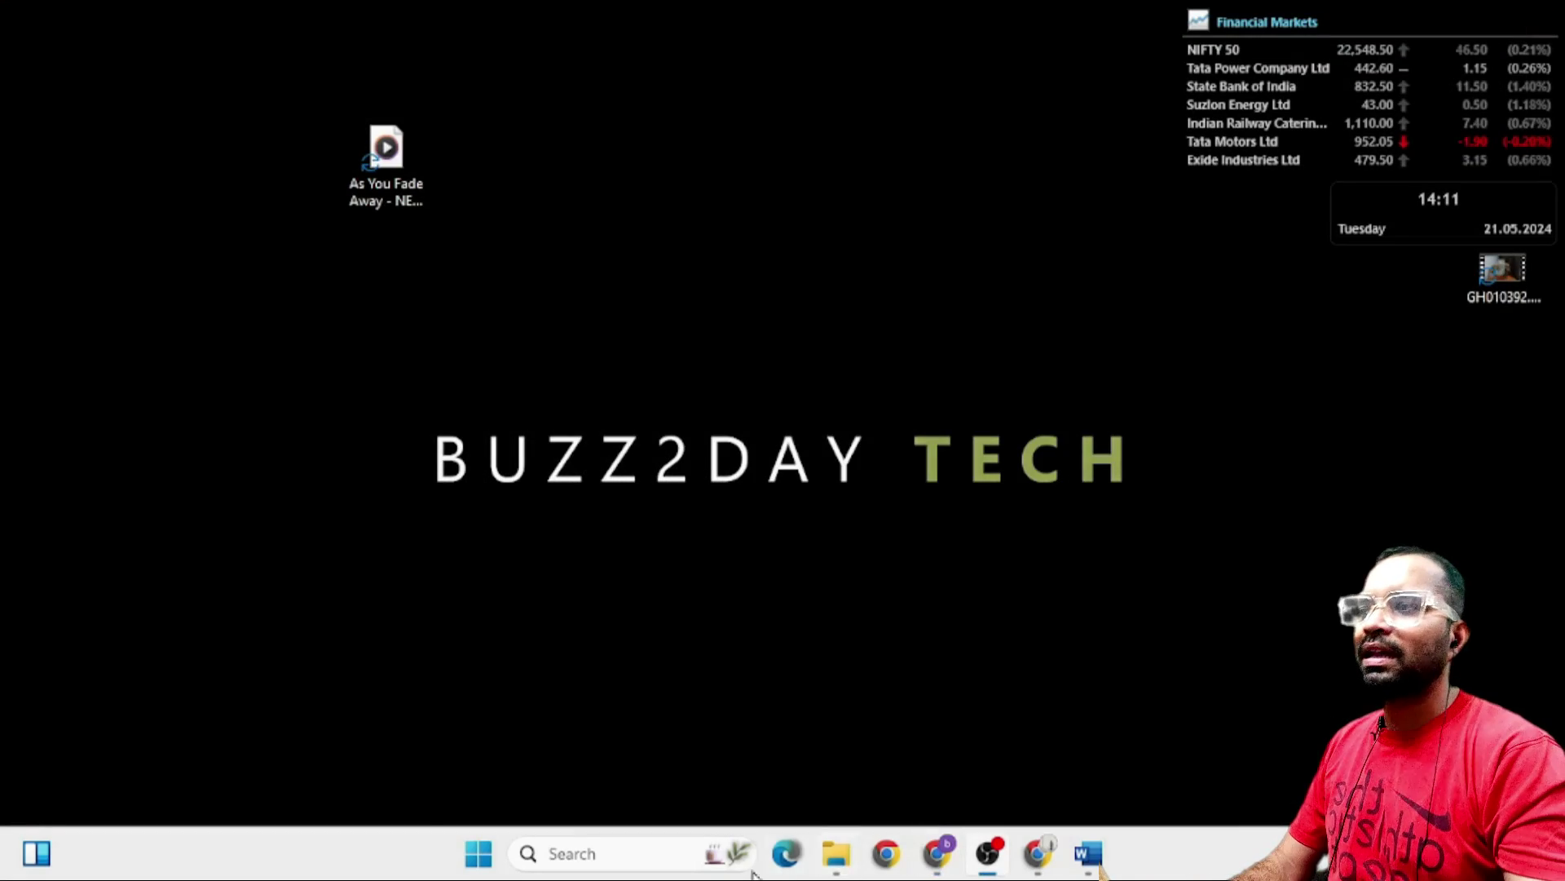
- Launch Audacity through a Windows search for "auda", skip the automatic crash recovery and dismiss the welcome window
left_click(615, 847)
type("auda")
key("Return")
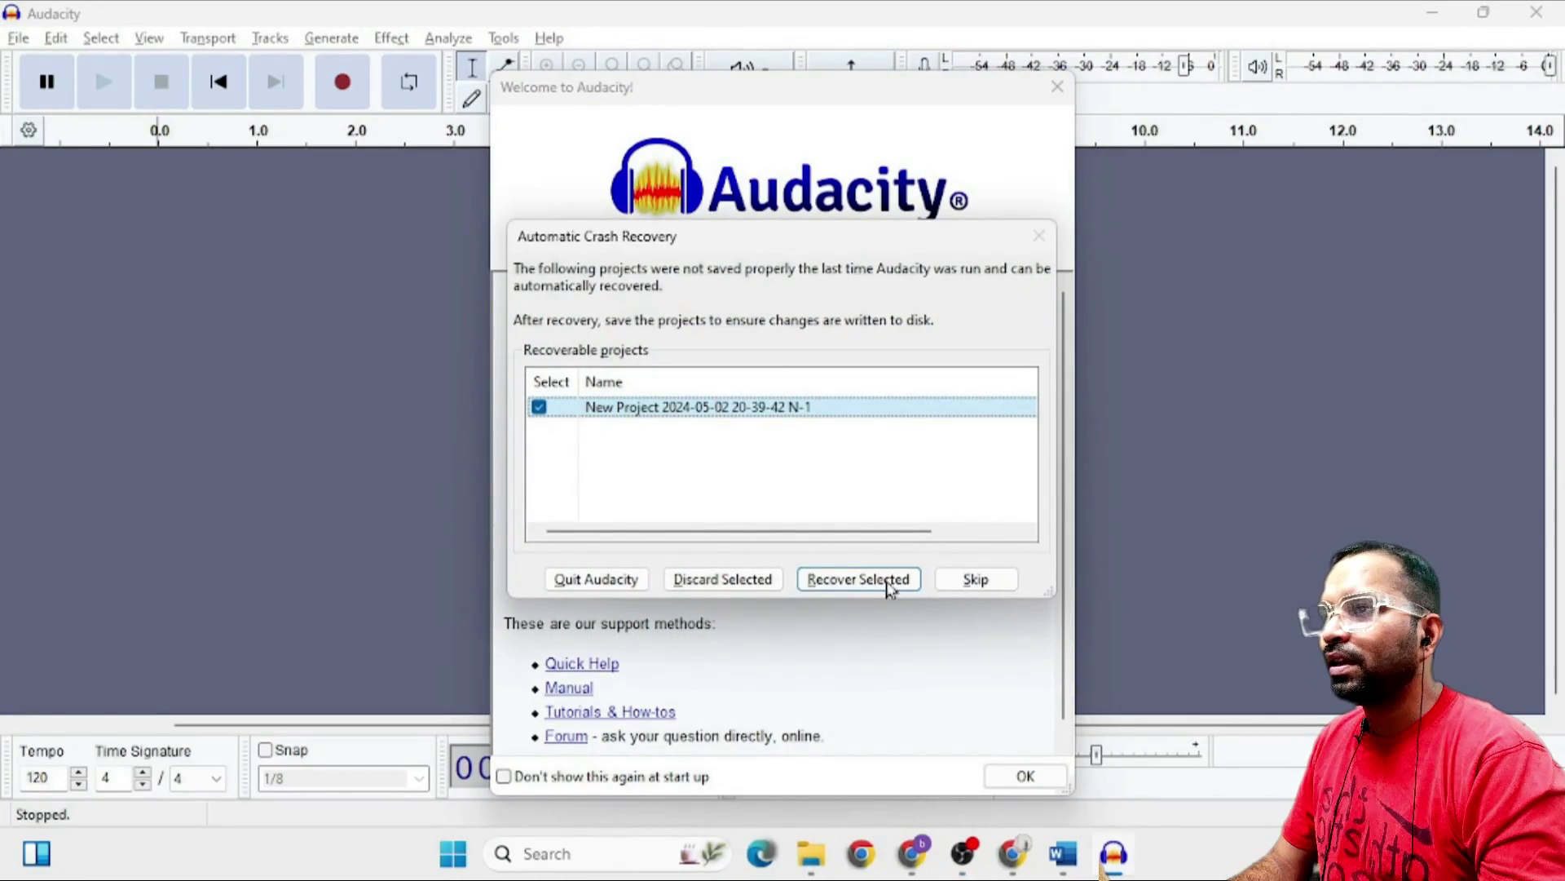
left_click(978, 580)
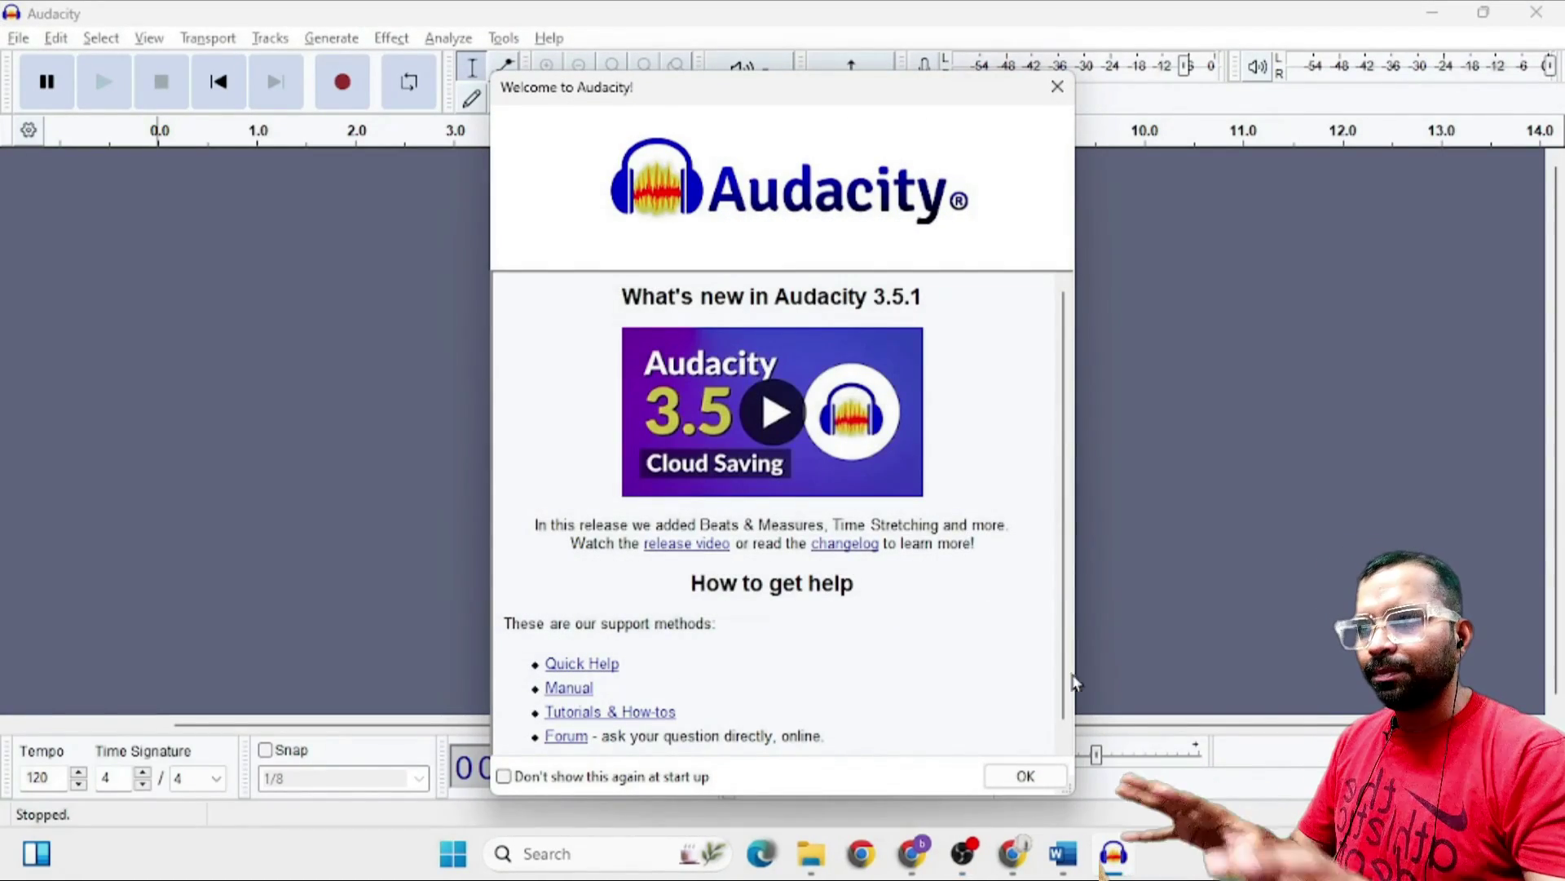
left_click(1048, 778)
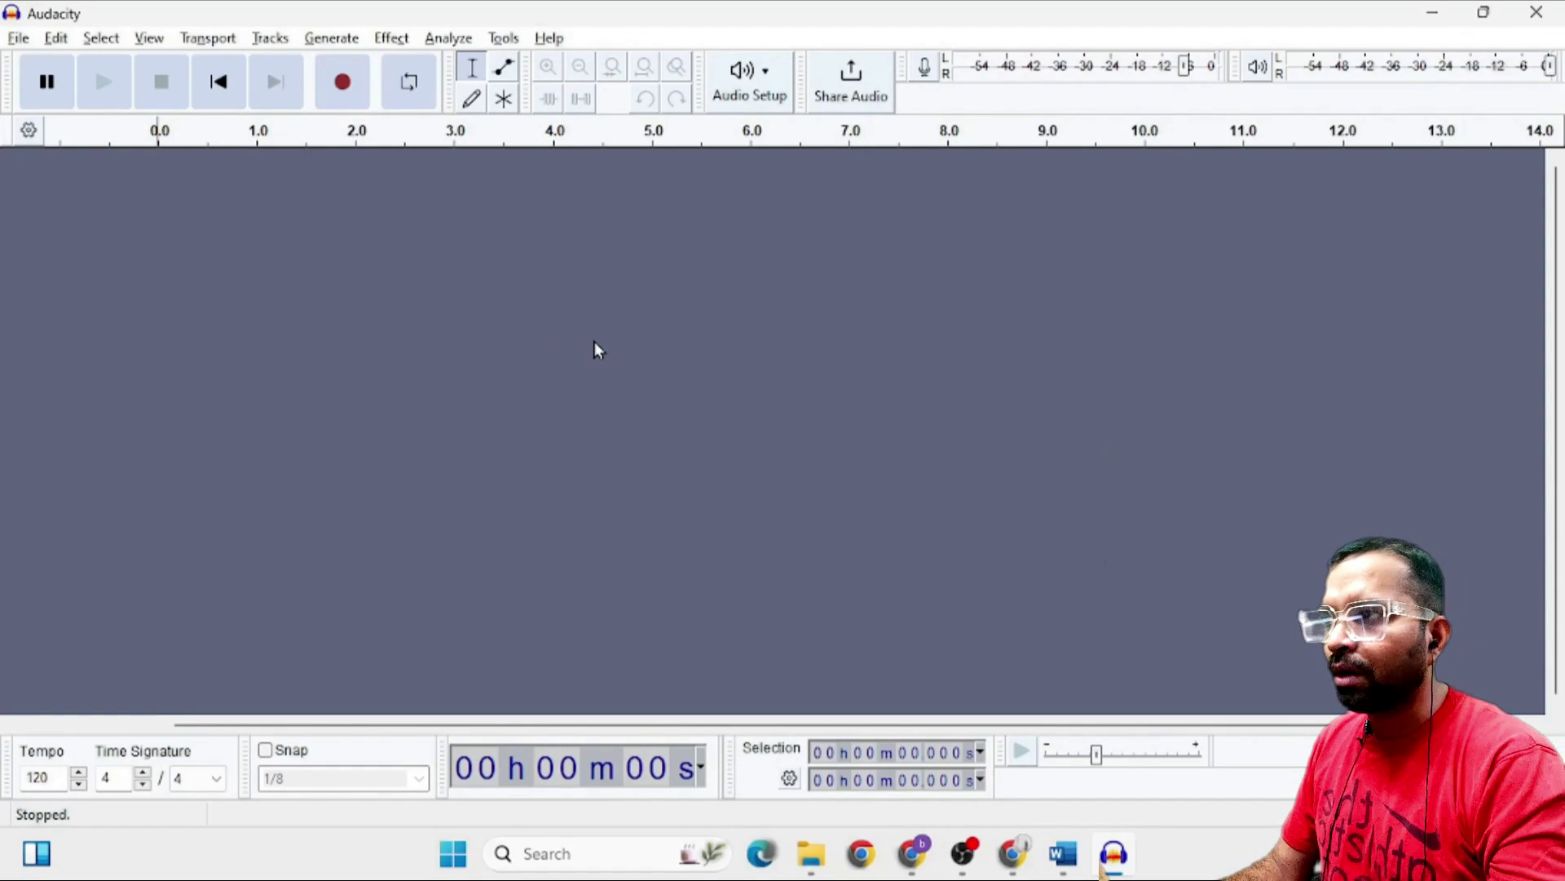
- Move the "As You Fade Away - NEFFEX" file to the desktop's upper-left corner and preview it in Media Player
left_click(1430, 12)
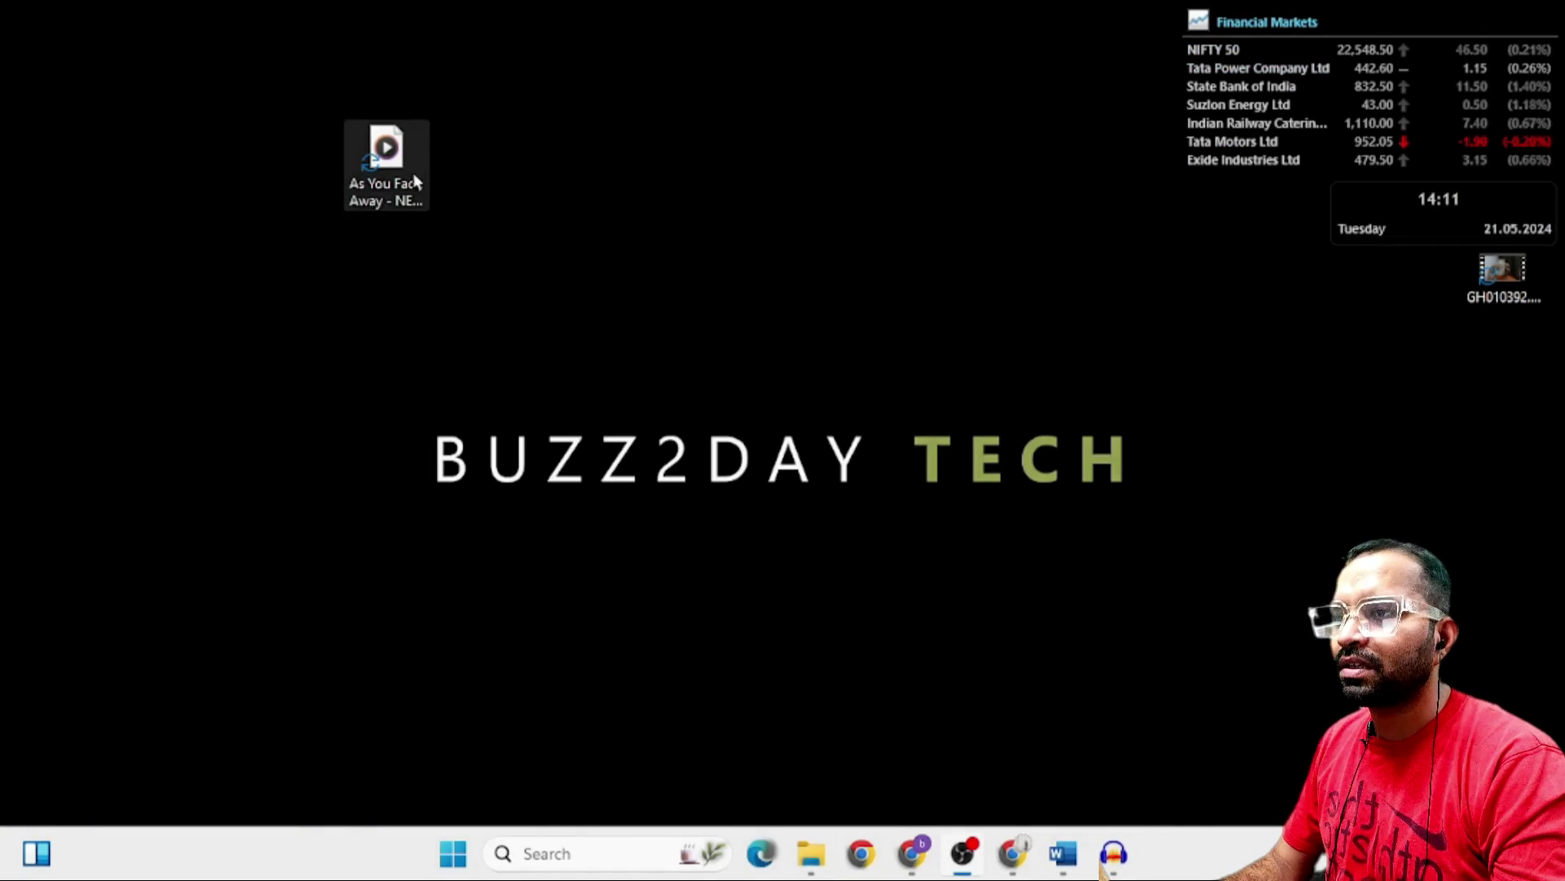
left_click_drag(414, 181, 131, 97)
double_click(128, 37)
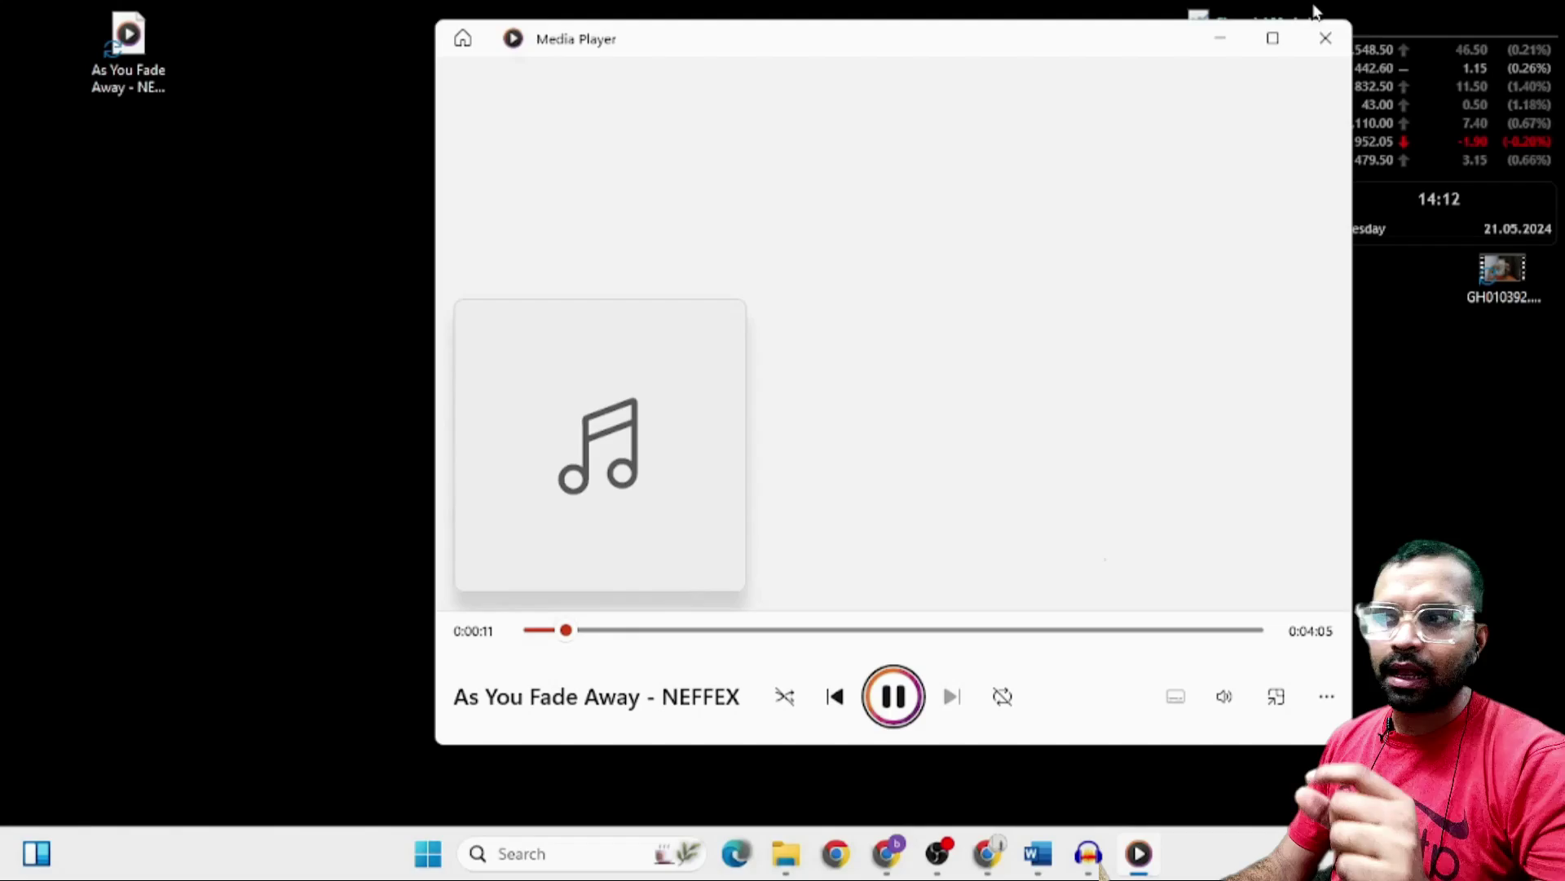
left_click(1321, 40)
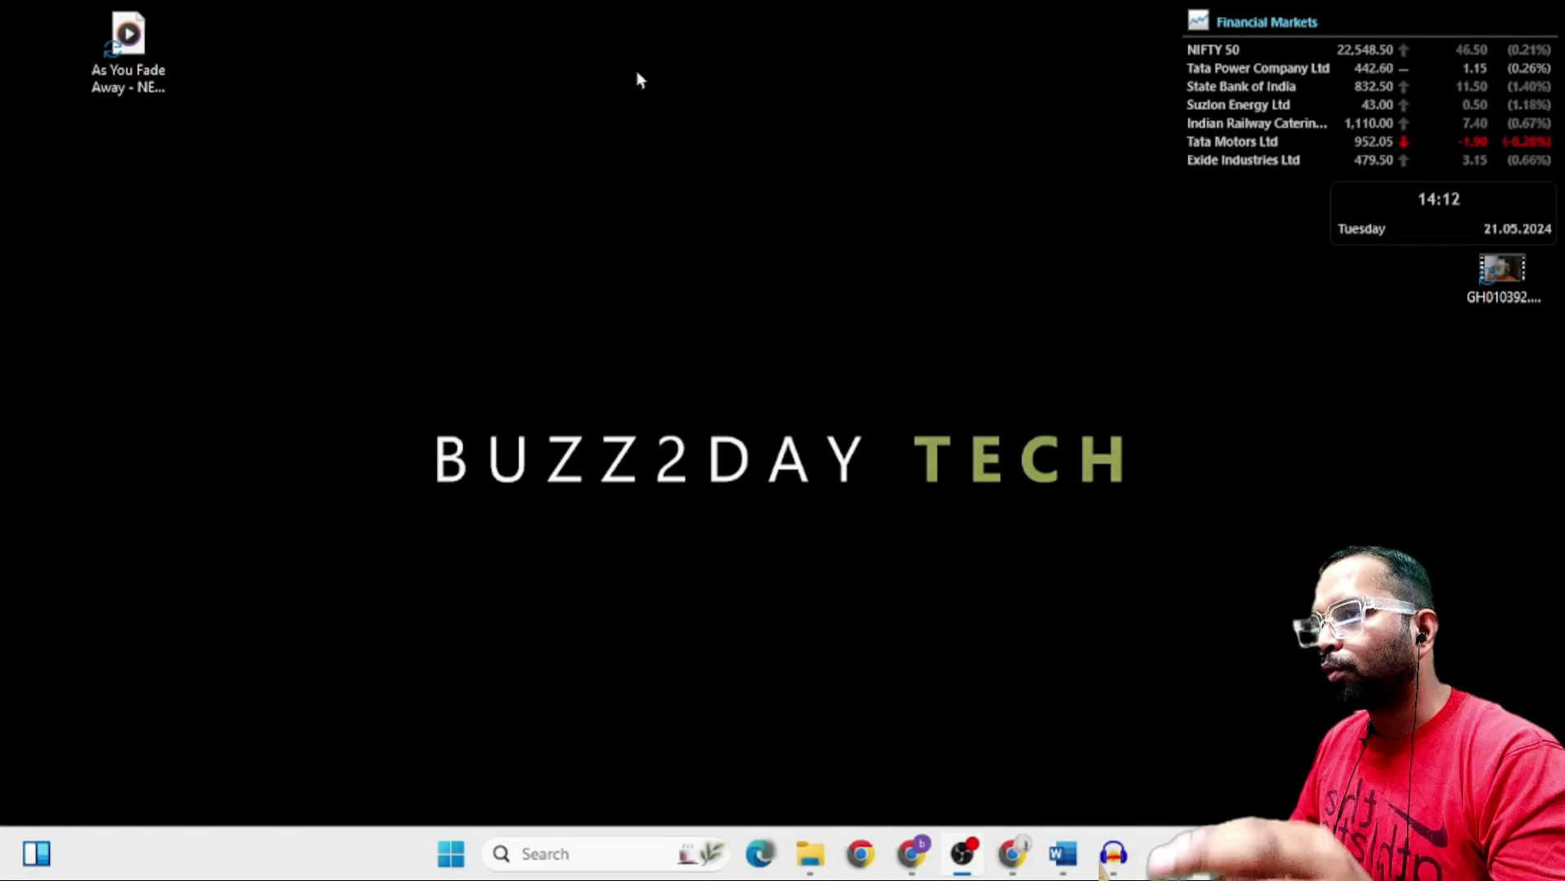
- Import the "As You Fade Away - NEFFEX" song from the desktop into Audacity and reduce the track's height
left_click_drag(131, 45, 362, 285)
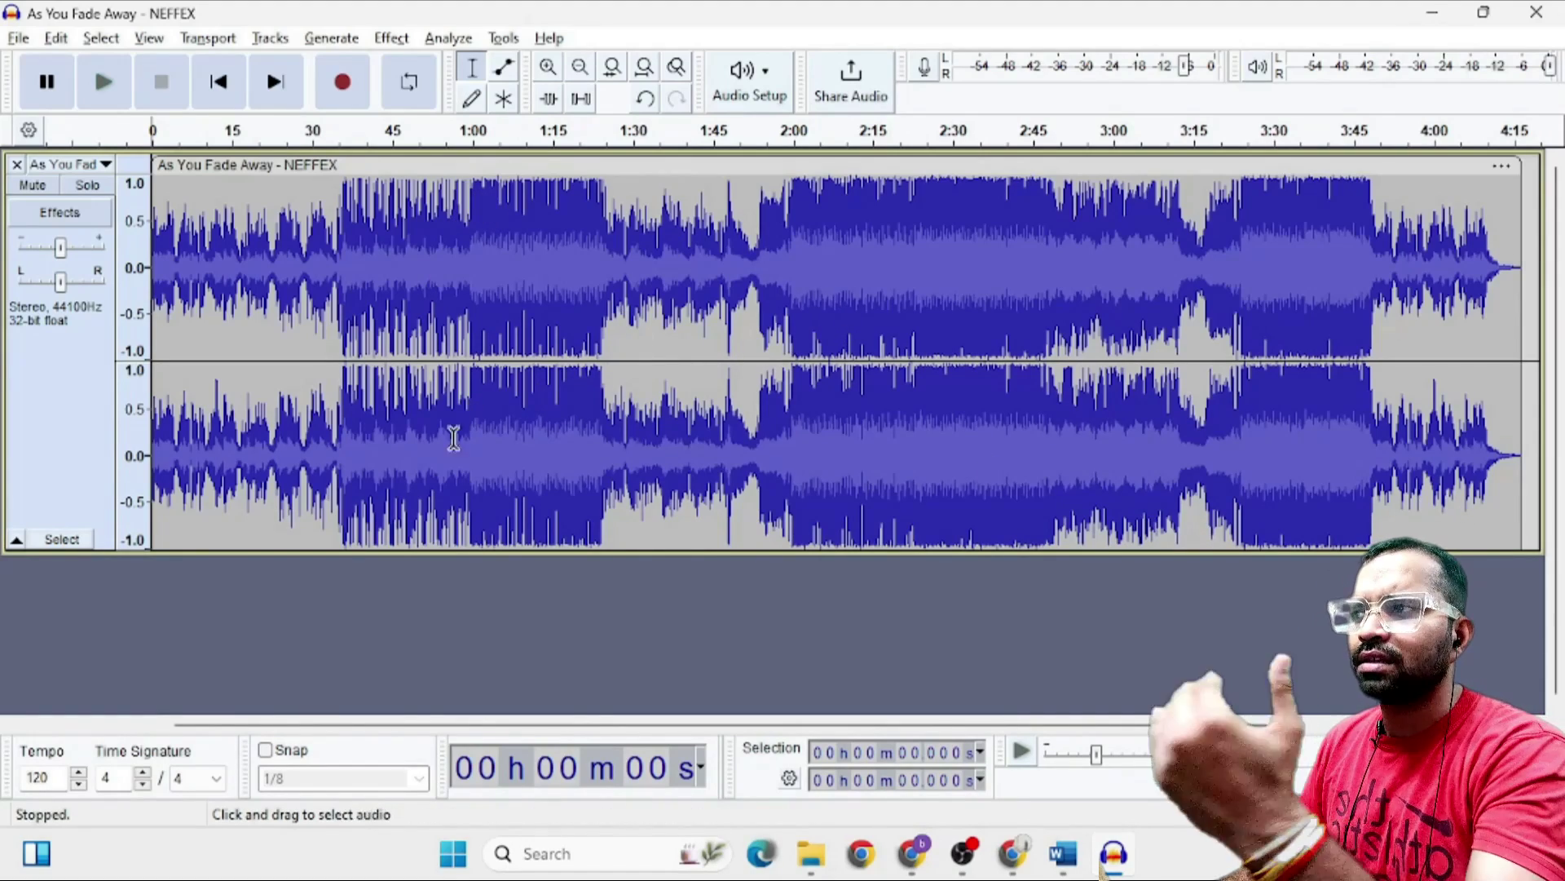
left_click_drag(465, 553, 499, 350)
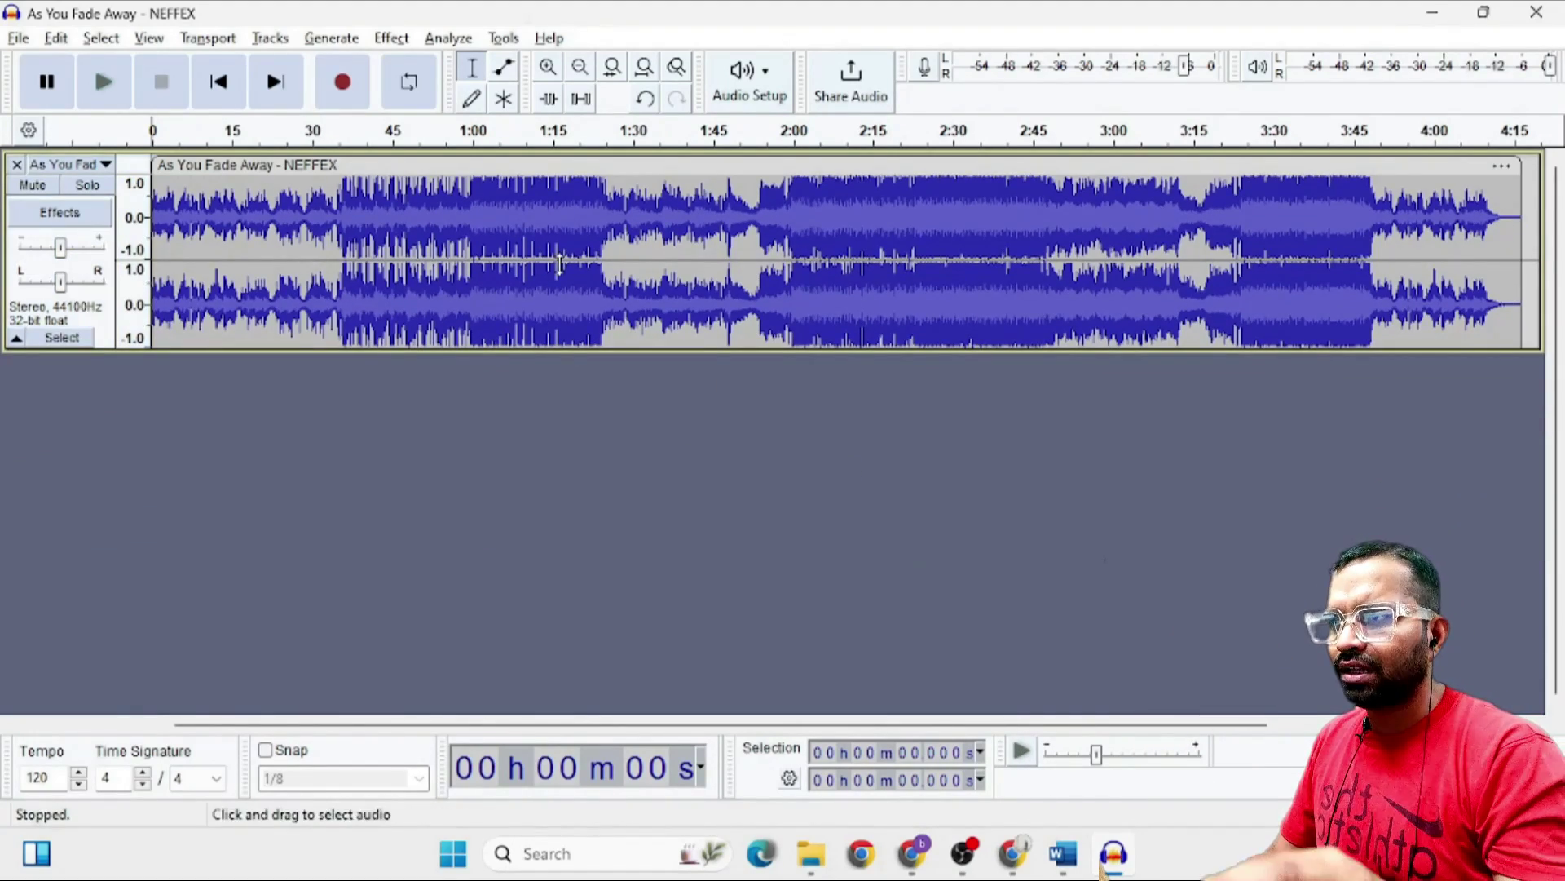
- Play the imported song from about 1:21 and again from near its beginning, and pause playback
left_click(587, 214)
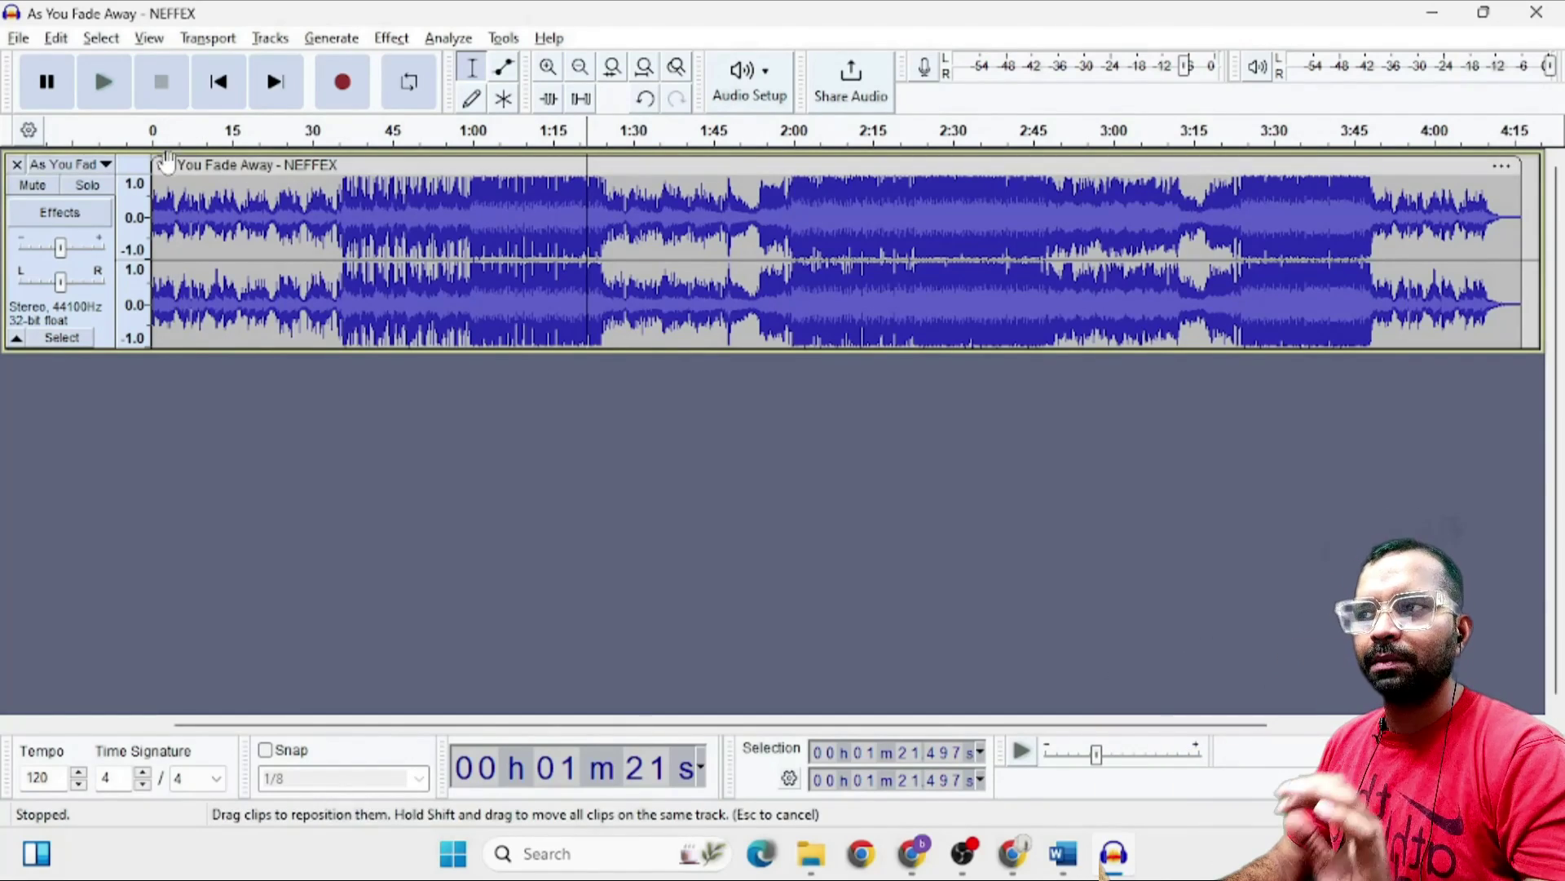
left_click(106, 85)
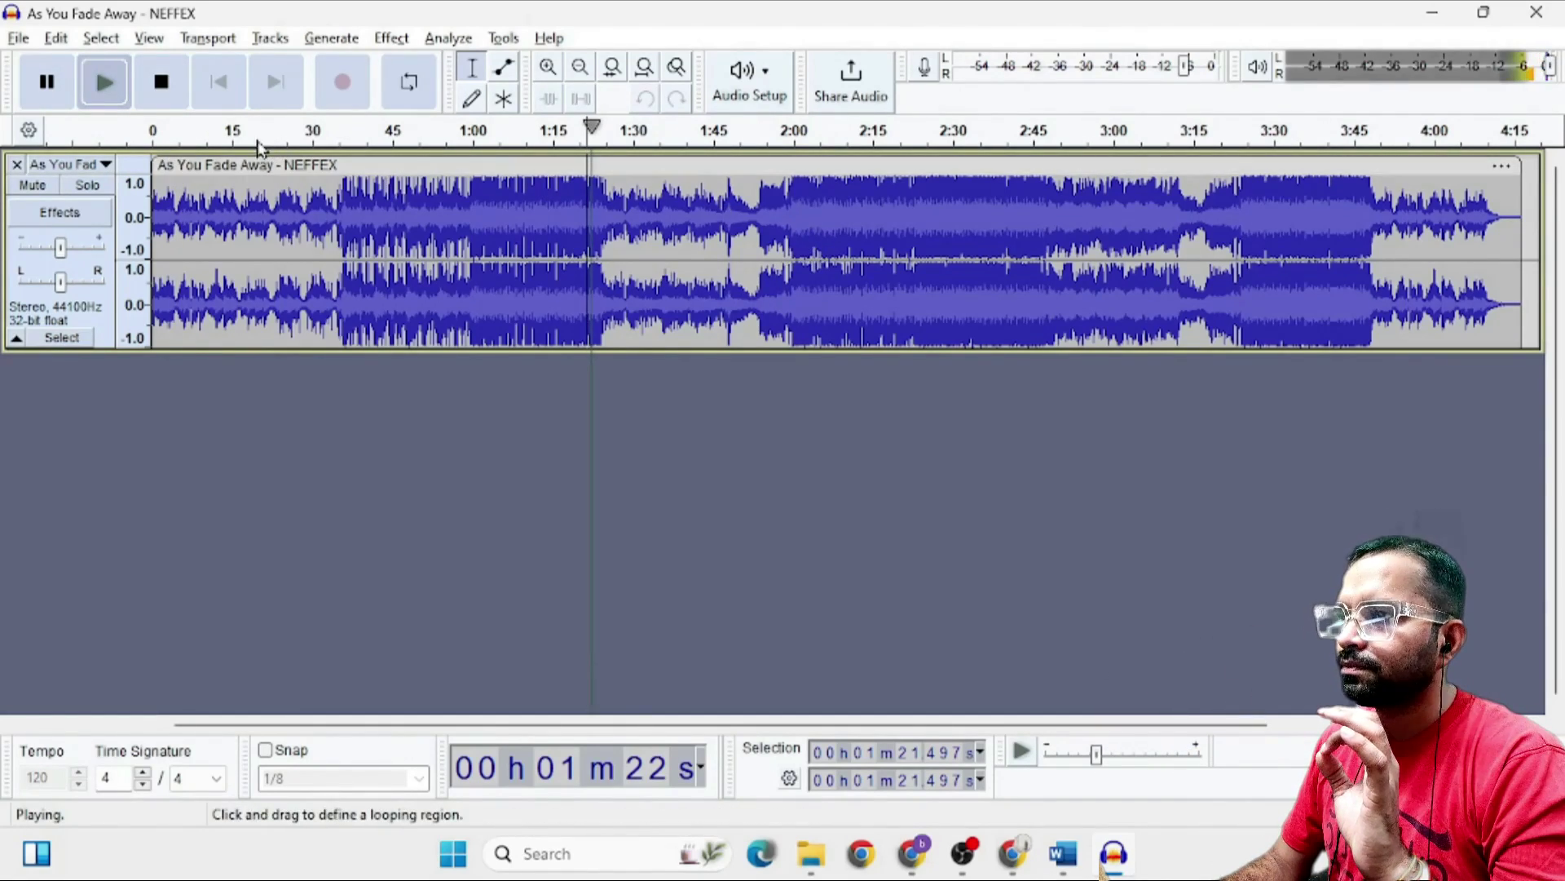
left_click(210, 131)
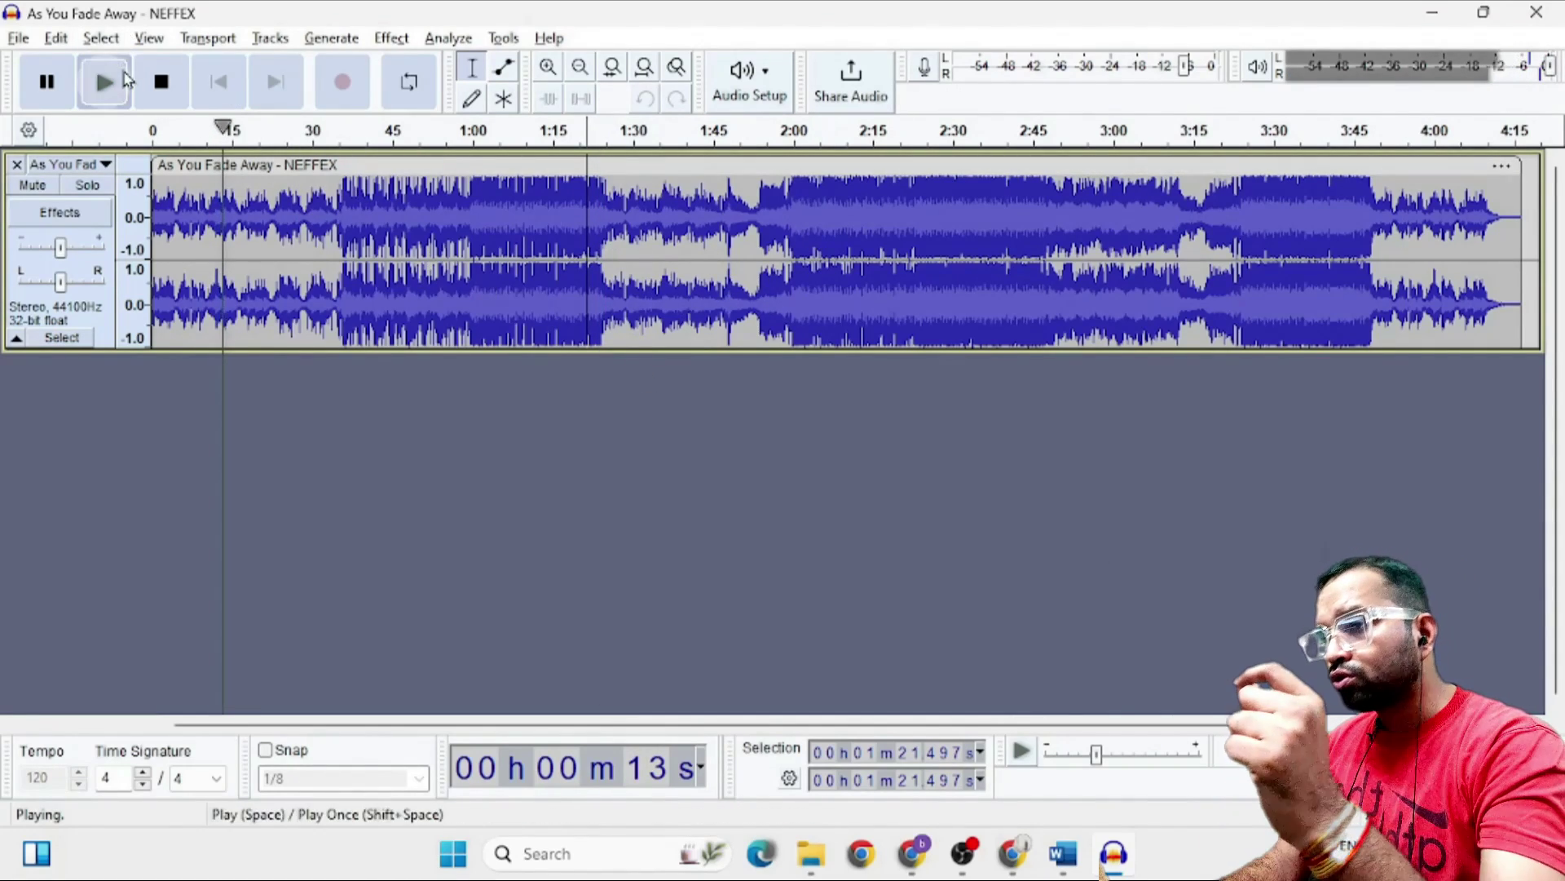
left_click(46, 85)
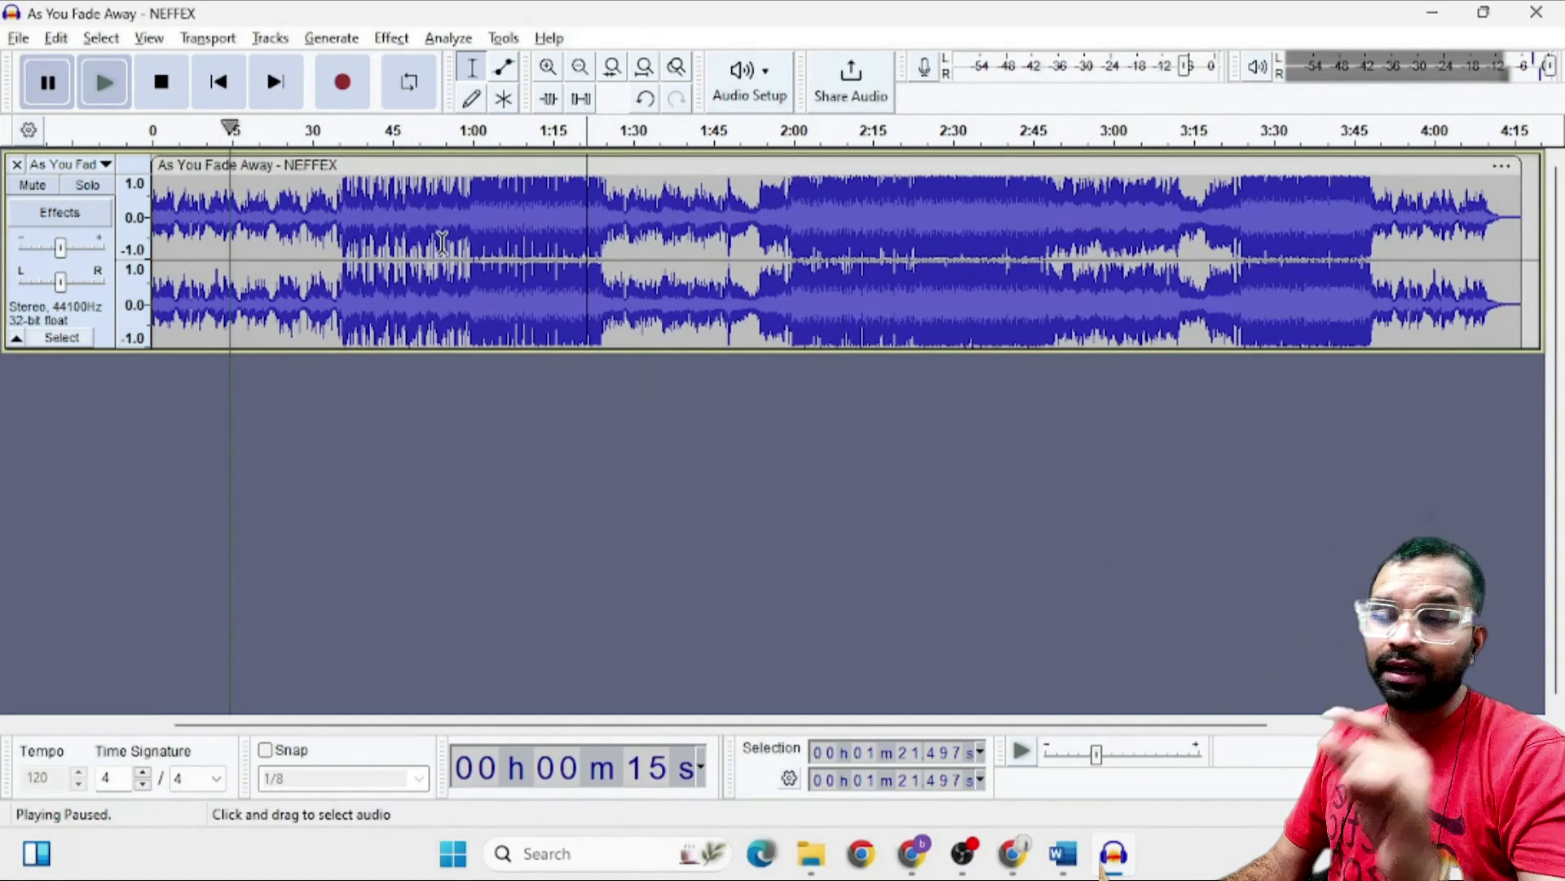
- Close Audacity with the imported song project
left_click(1549, 13)
left_click(826, 414)
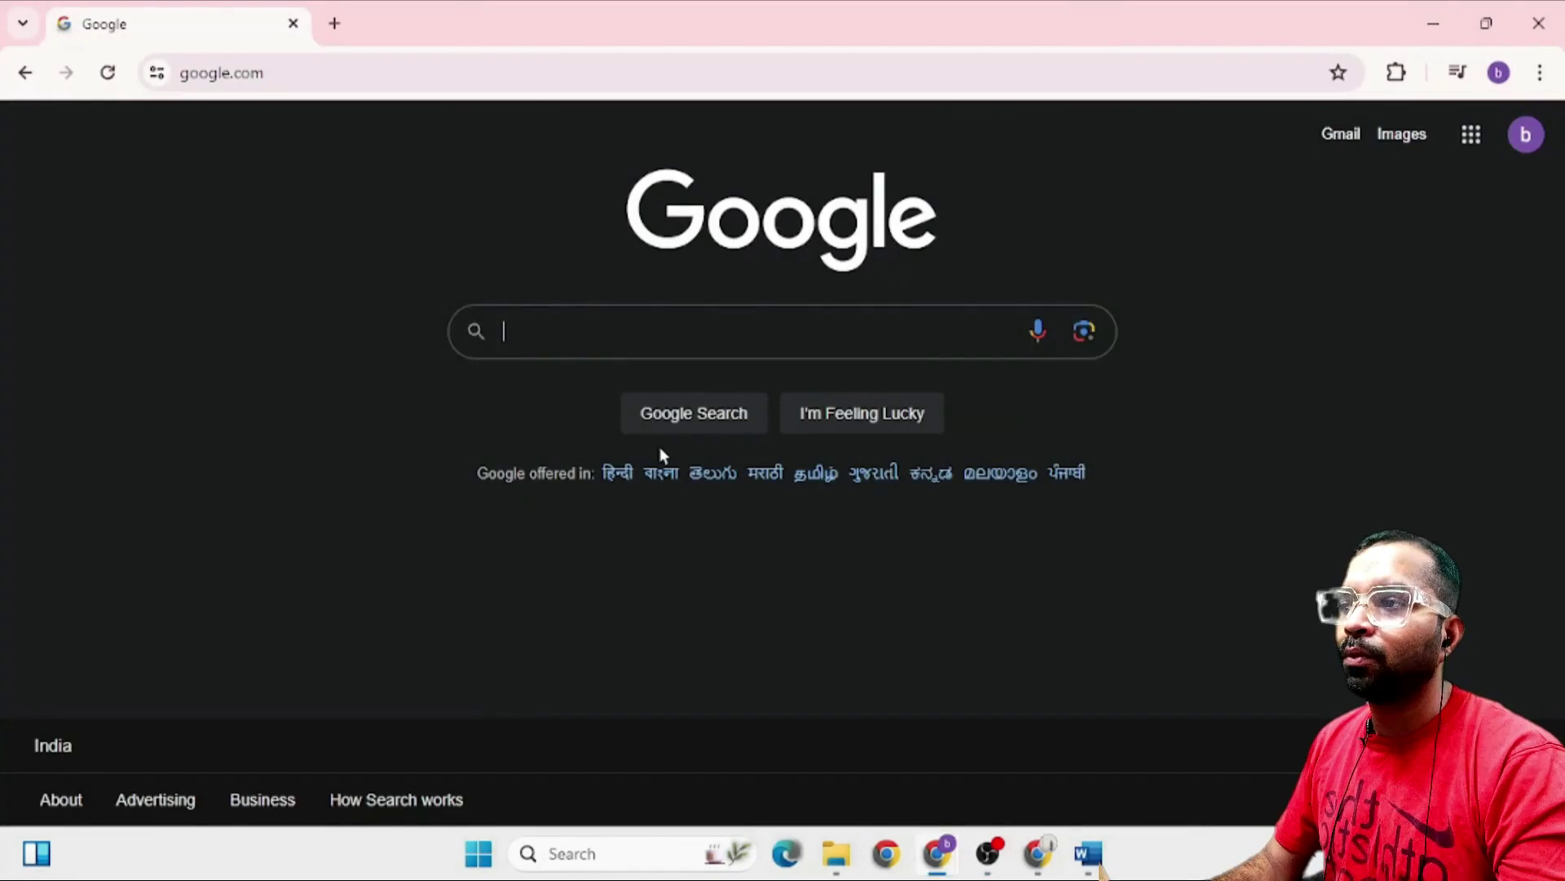
- Search Google for "download openvio plugin ai" and locate the GitHub releases result for intel/openvino-plugins-ai-audacity
type("downl")
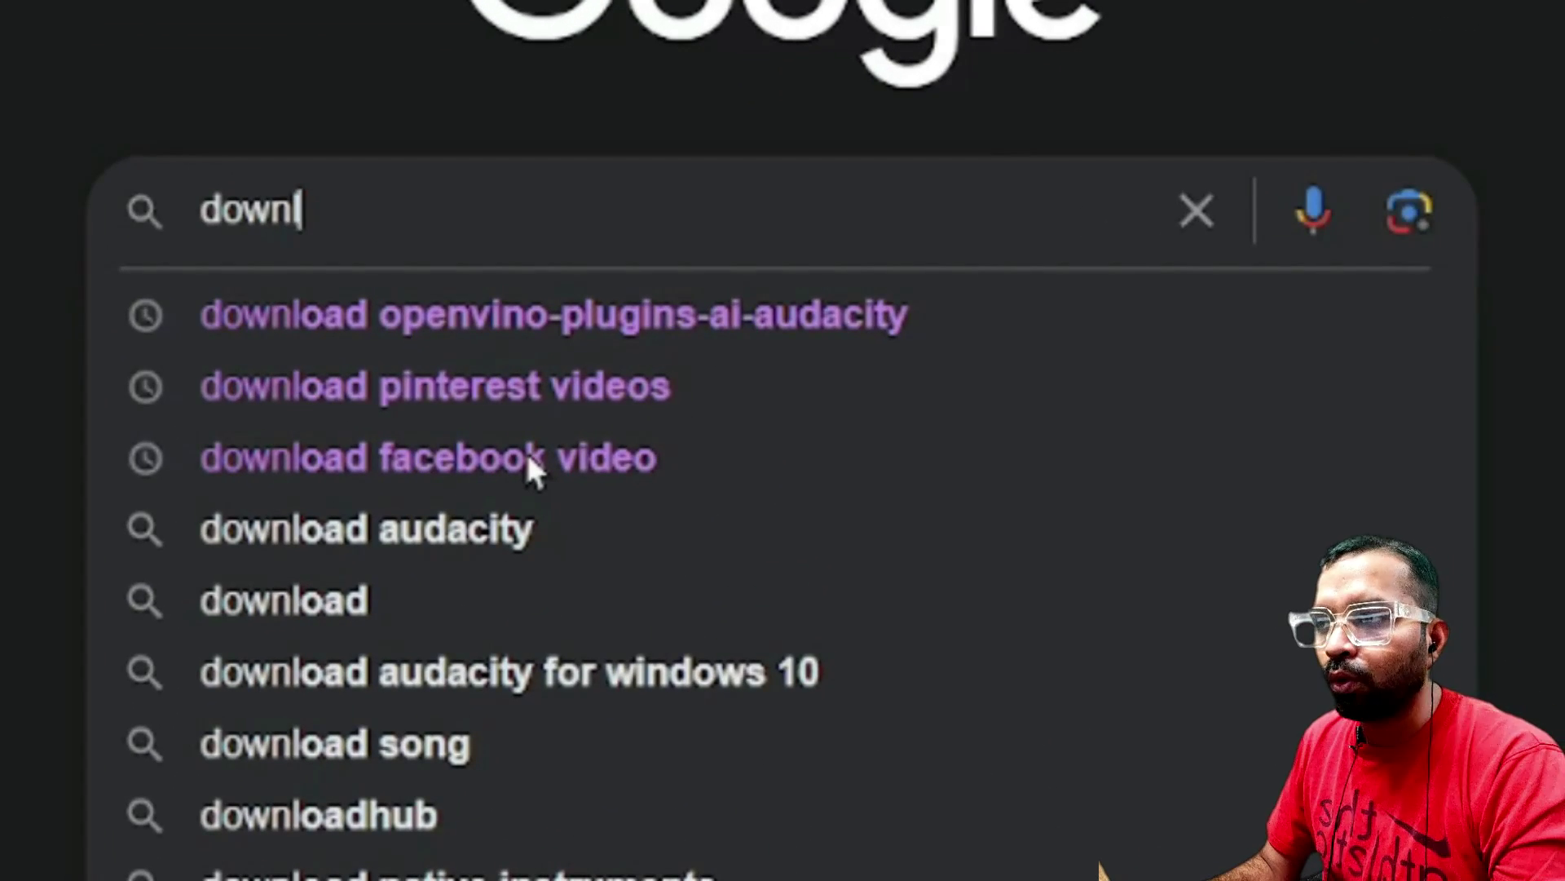
type("oad openv")
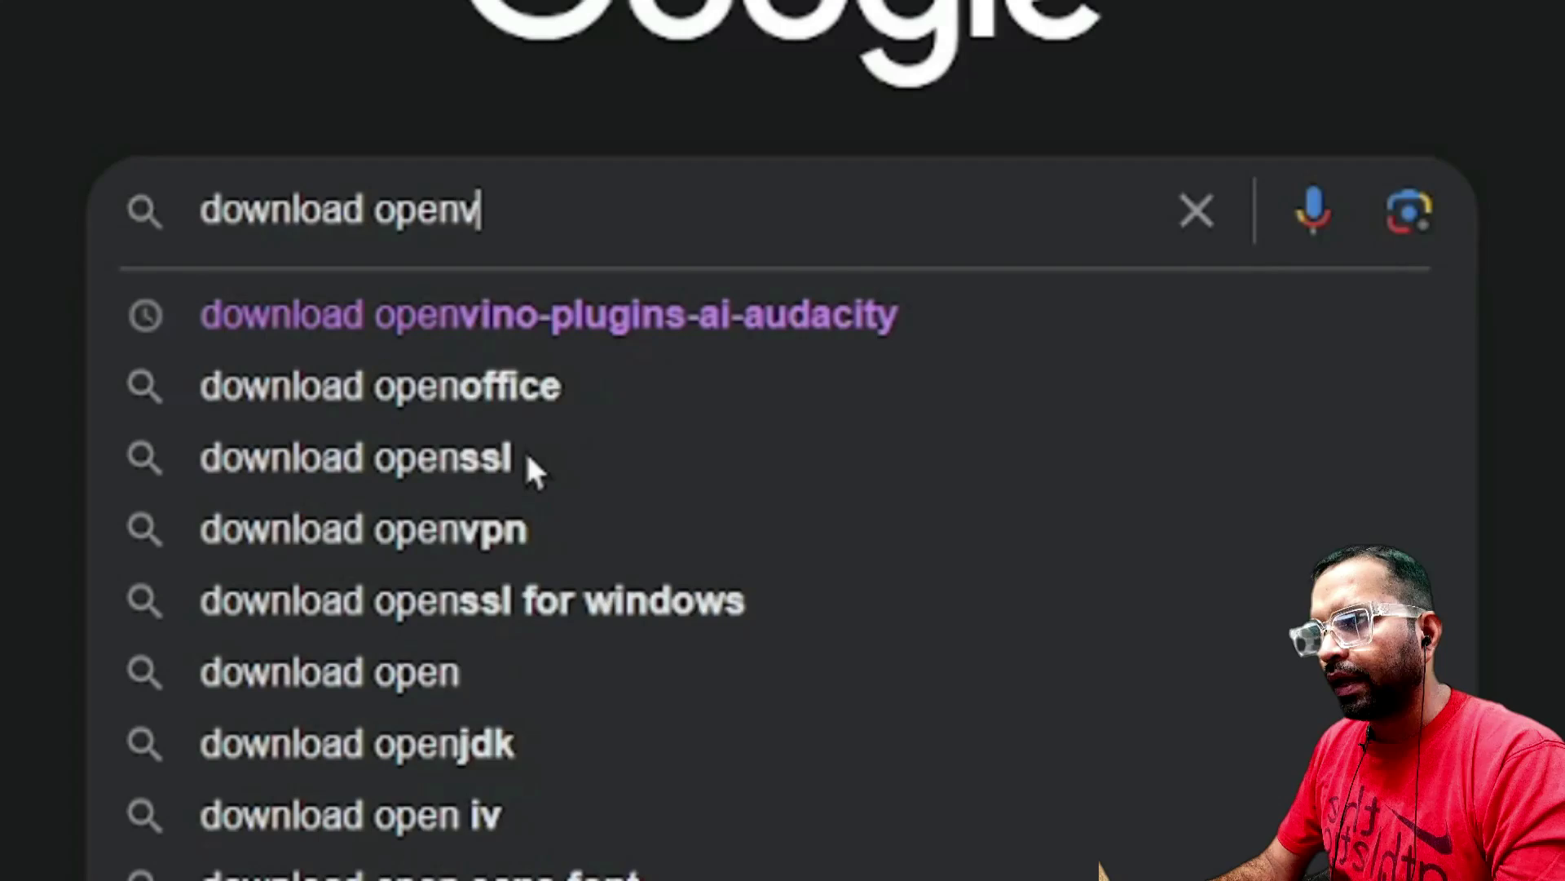
type("io plugin")
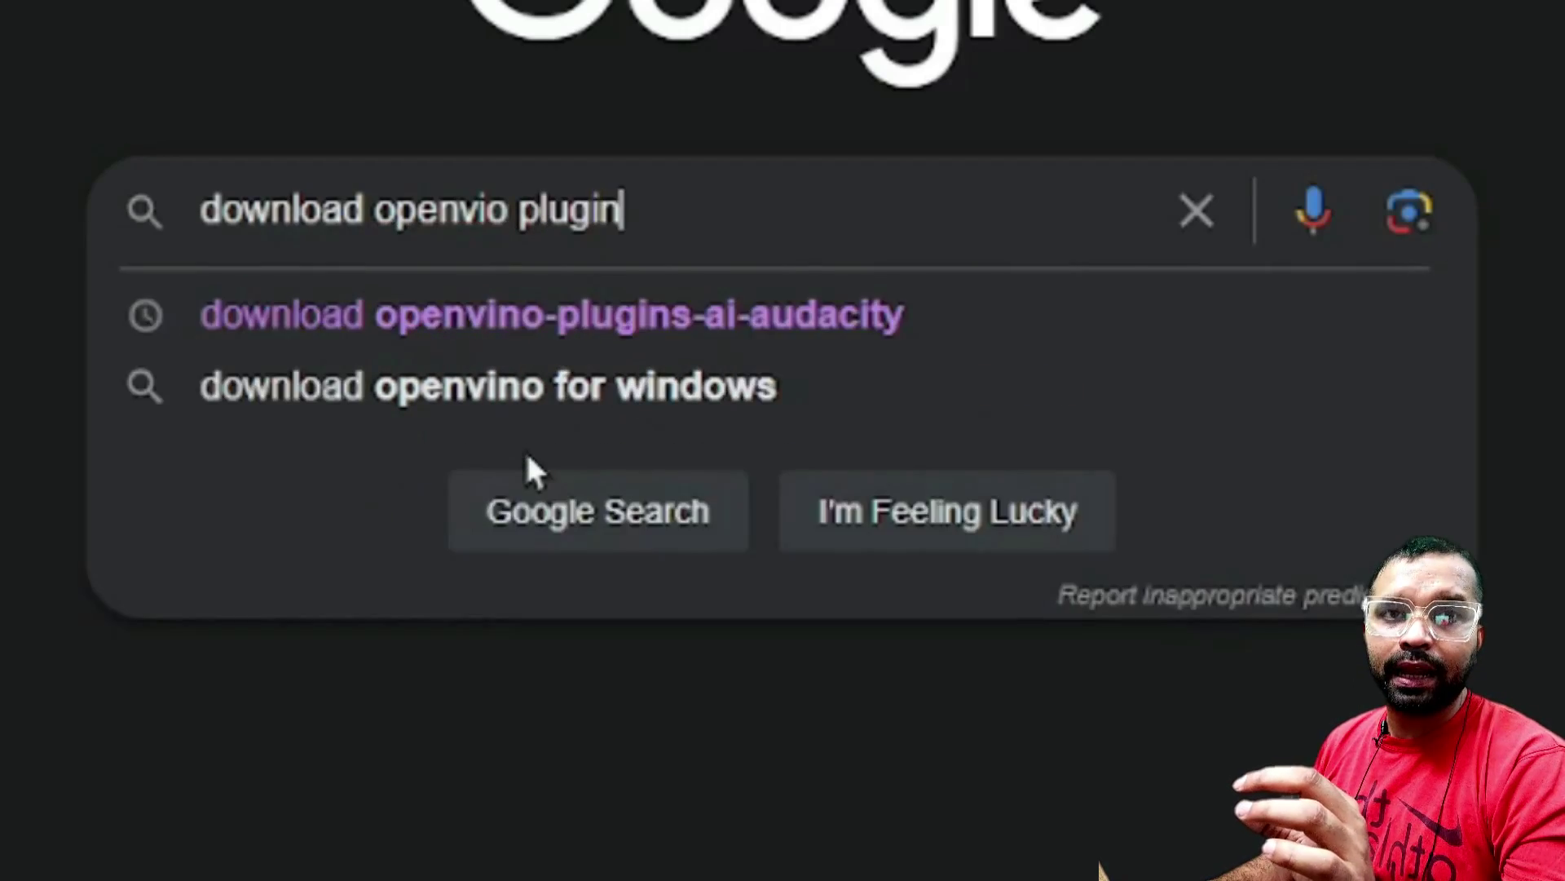
type(" ai")
key("Return")
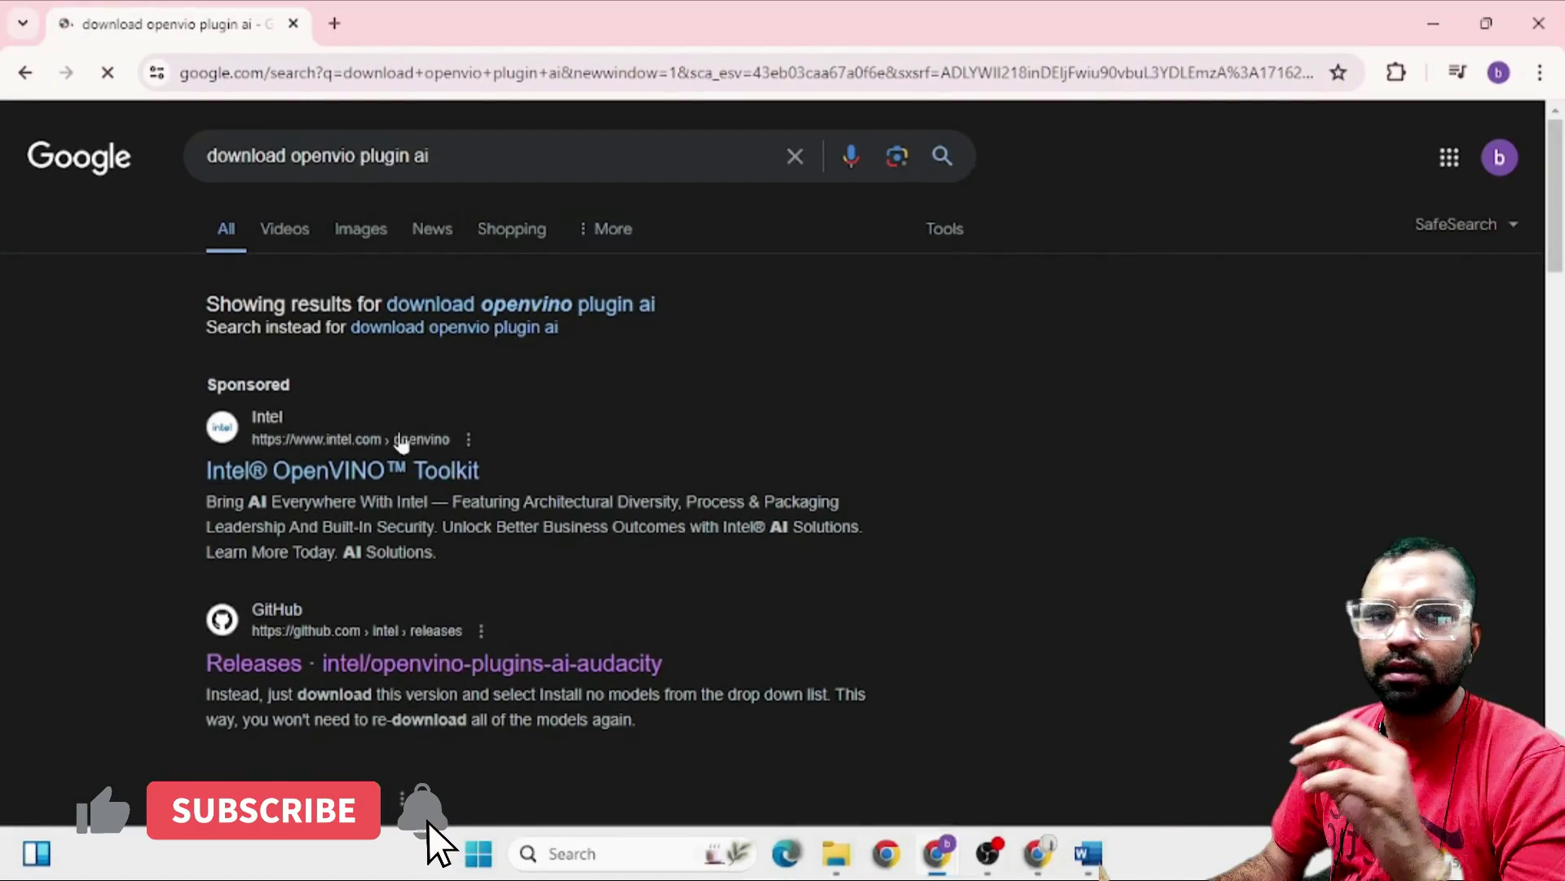
scroll(334, 419, "down", 3)
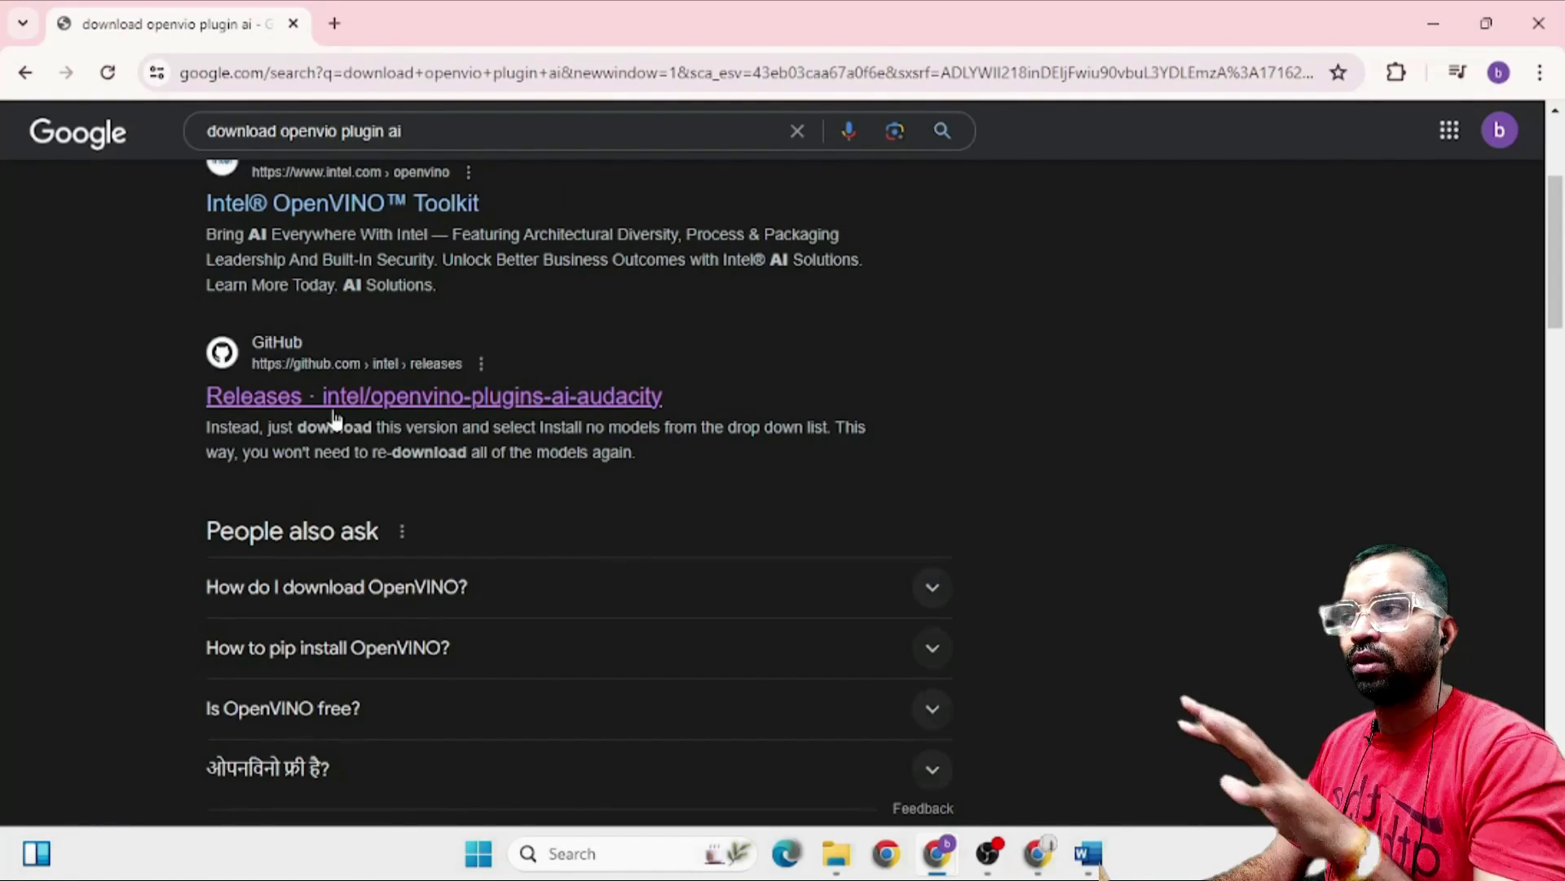
- Open the intel/openvino-plugins-ai-audacity releases page and download audacity-win-v3.5.1-R2.2-64bit-OpenVINO-AI-Plugins.exe from the latest release
left_click(454, 401)
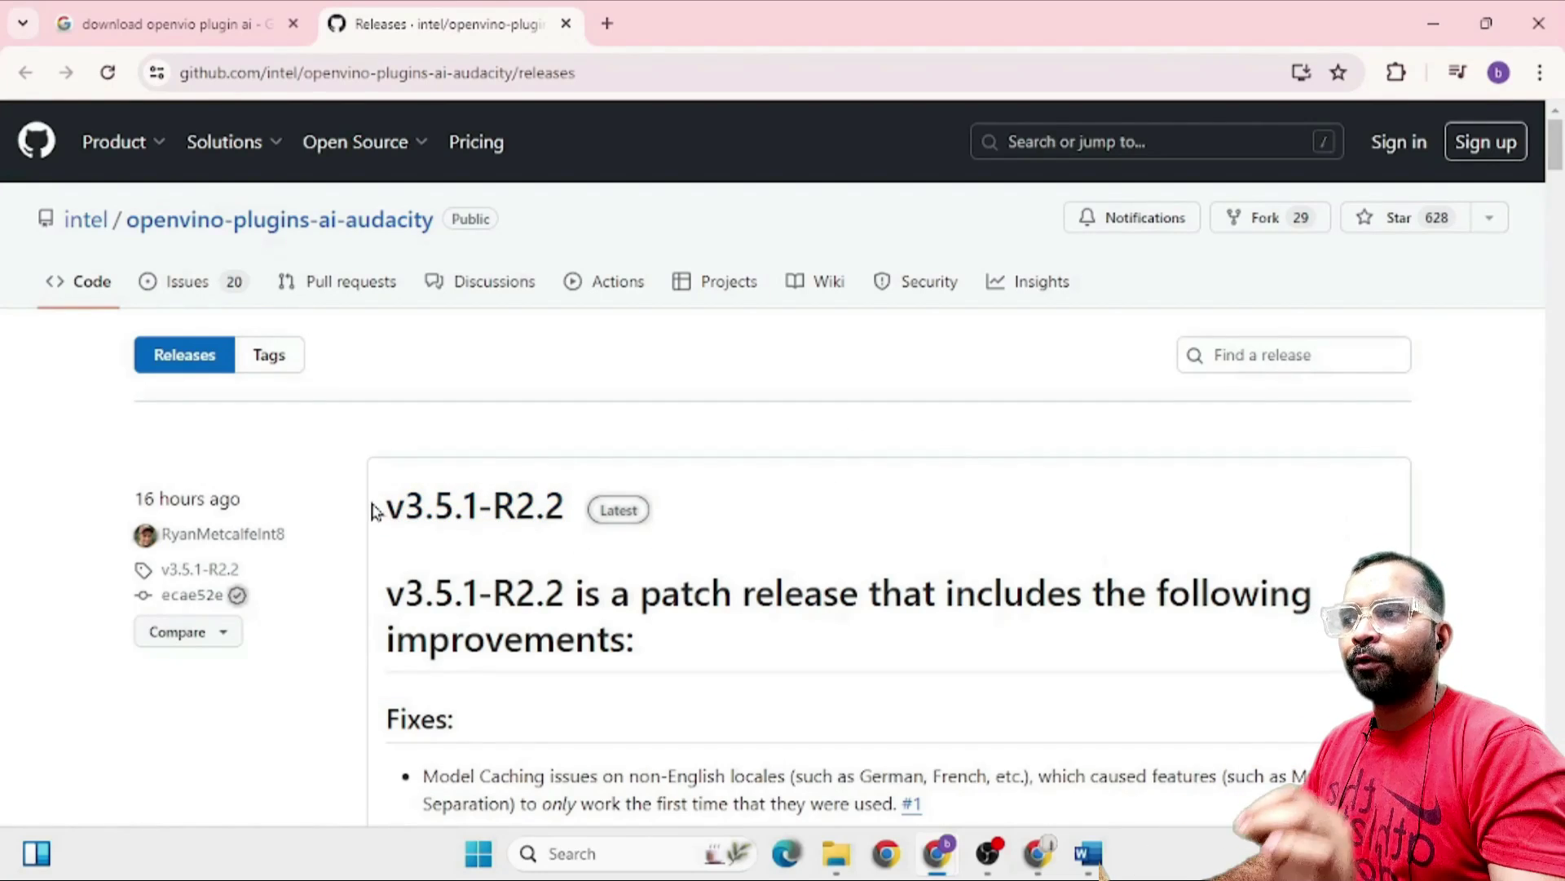
left_click_drag(374, 511, 545, 512)
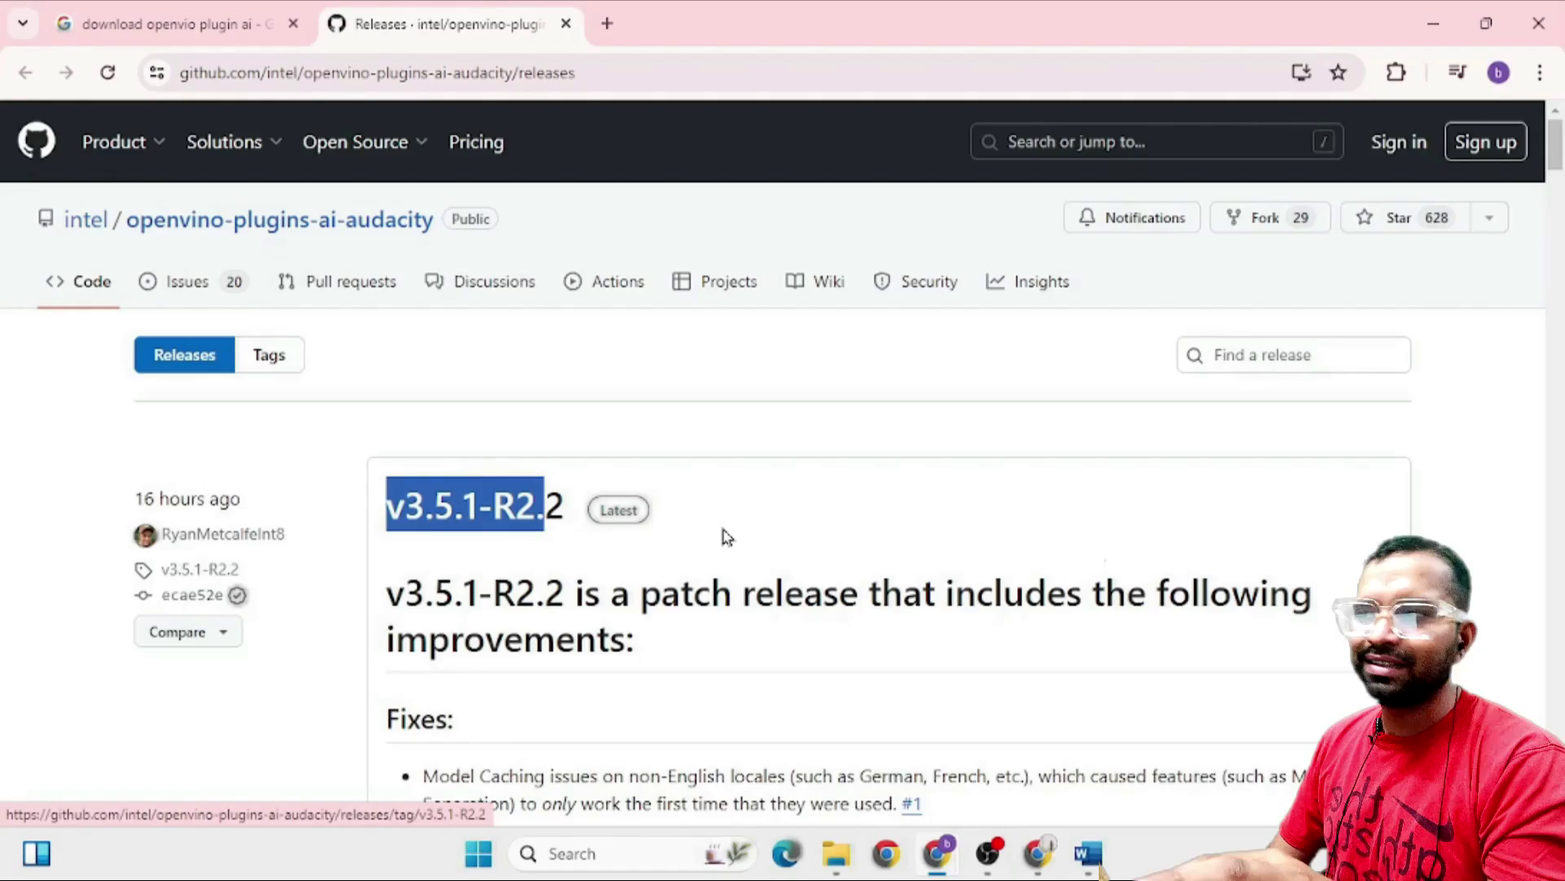
scroll(1019, 539, "down", 2)
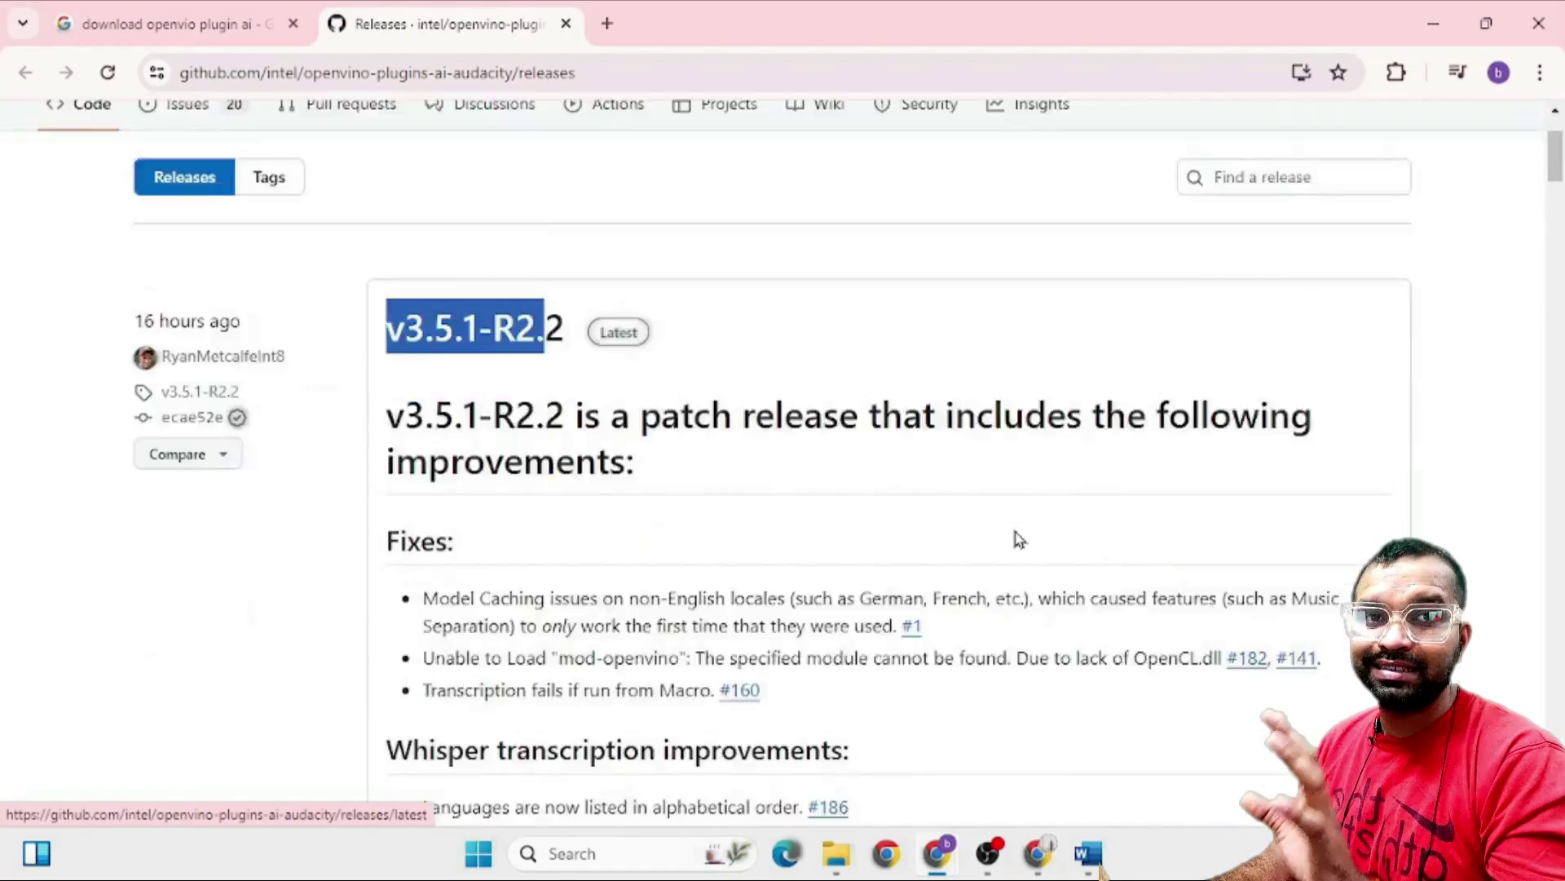
scroll(1019, 539, "down", 15)
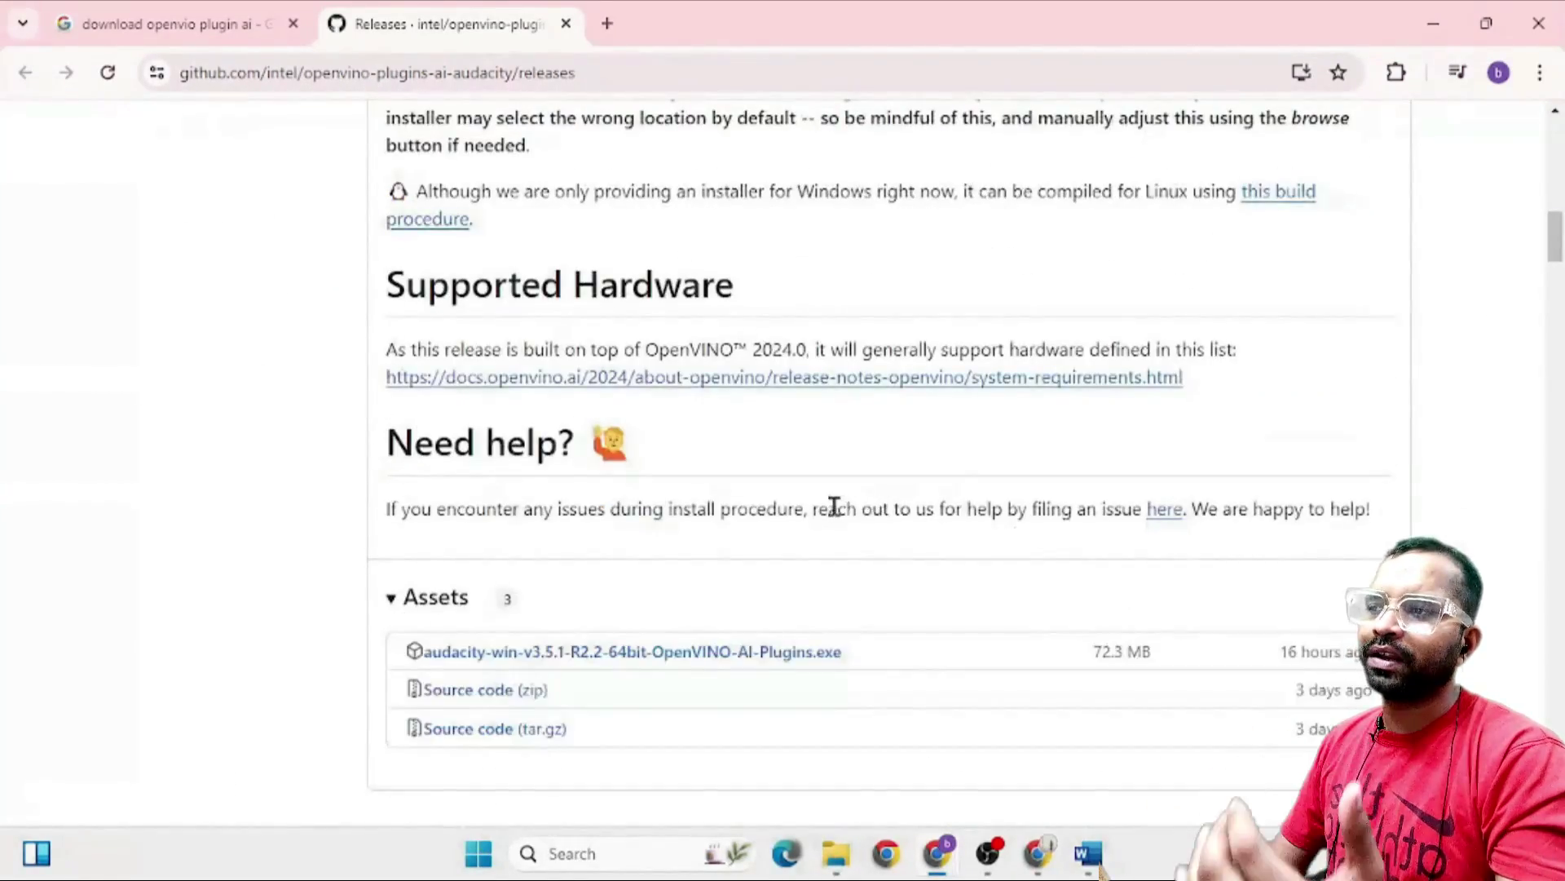
scroll(834, 505, "down", 3)
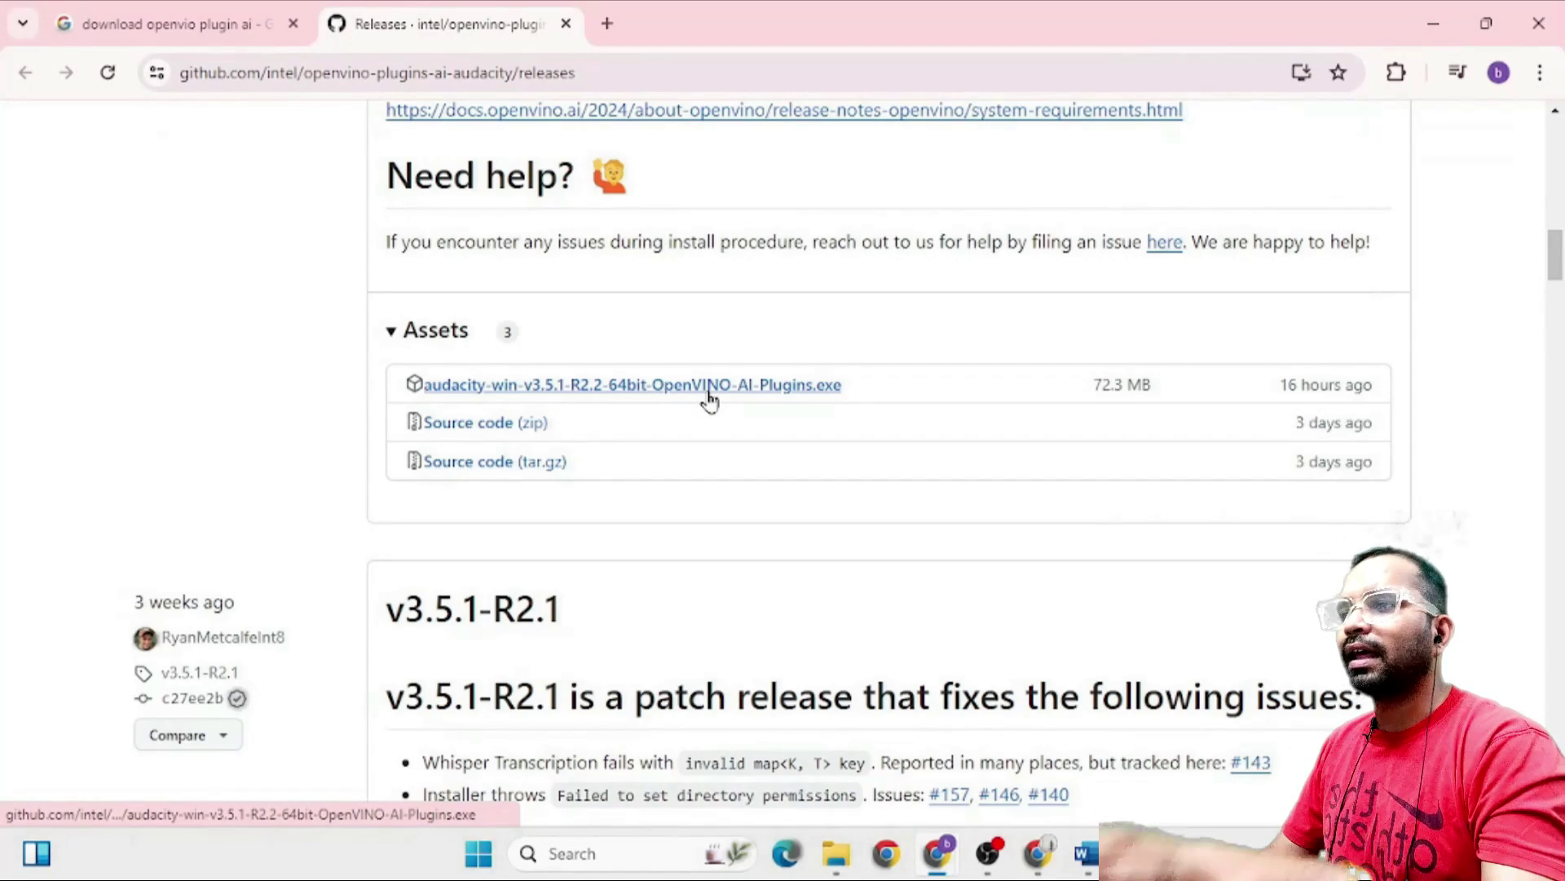
left_click(512, 395)
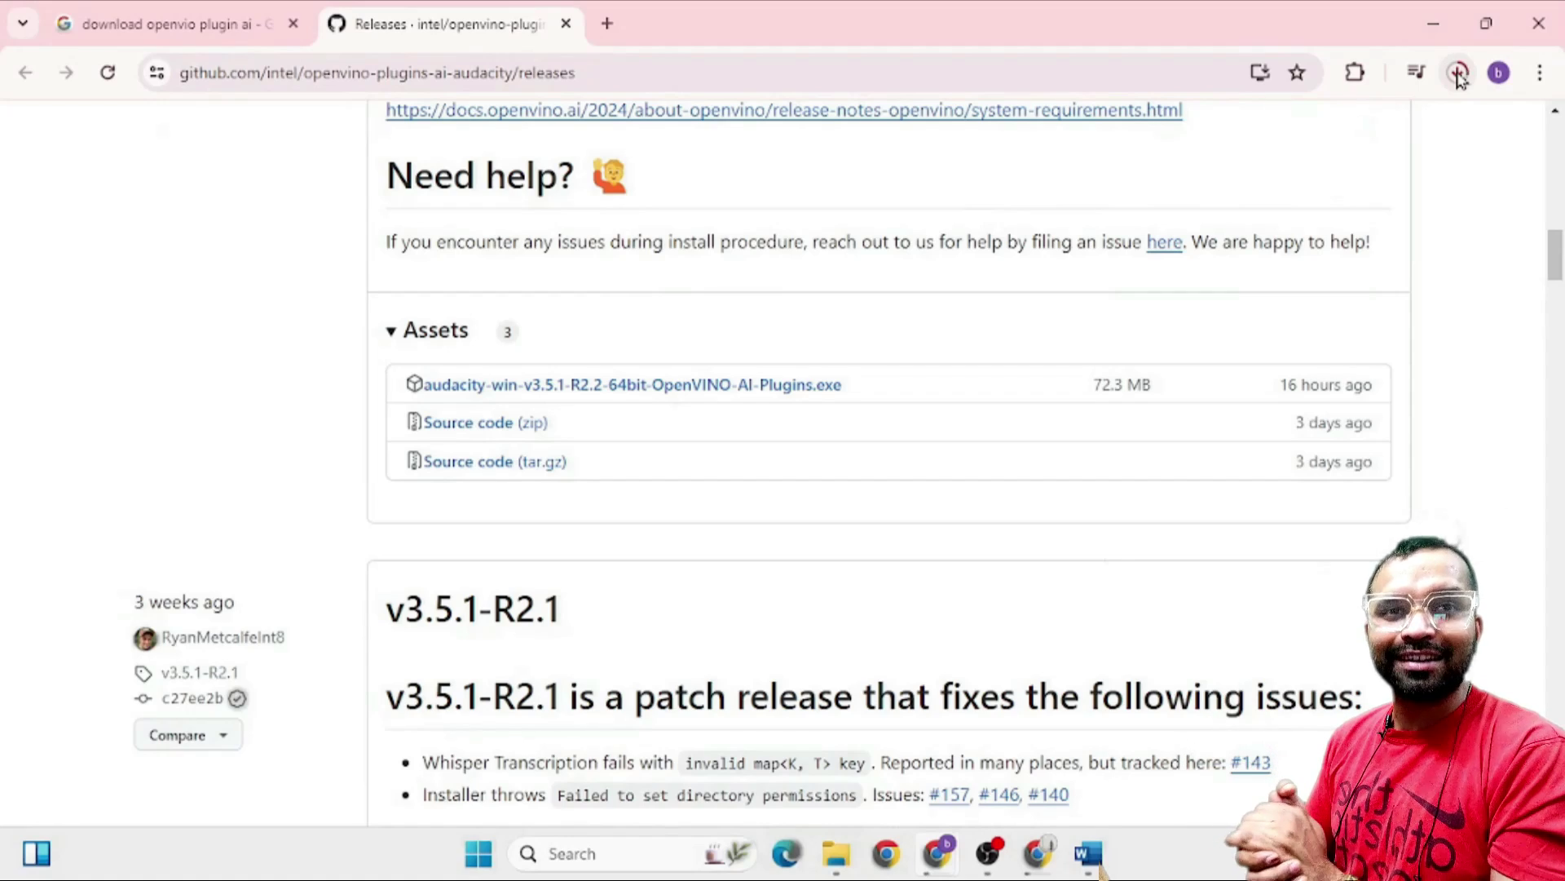
- Run the downloaded OpenVINO AI Plugins installer and accept the destination folder C:\Program Files\Audacity
left_click(1458, 75)
left_click(1438, 123)
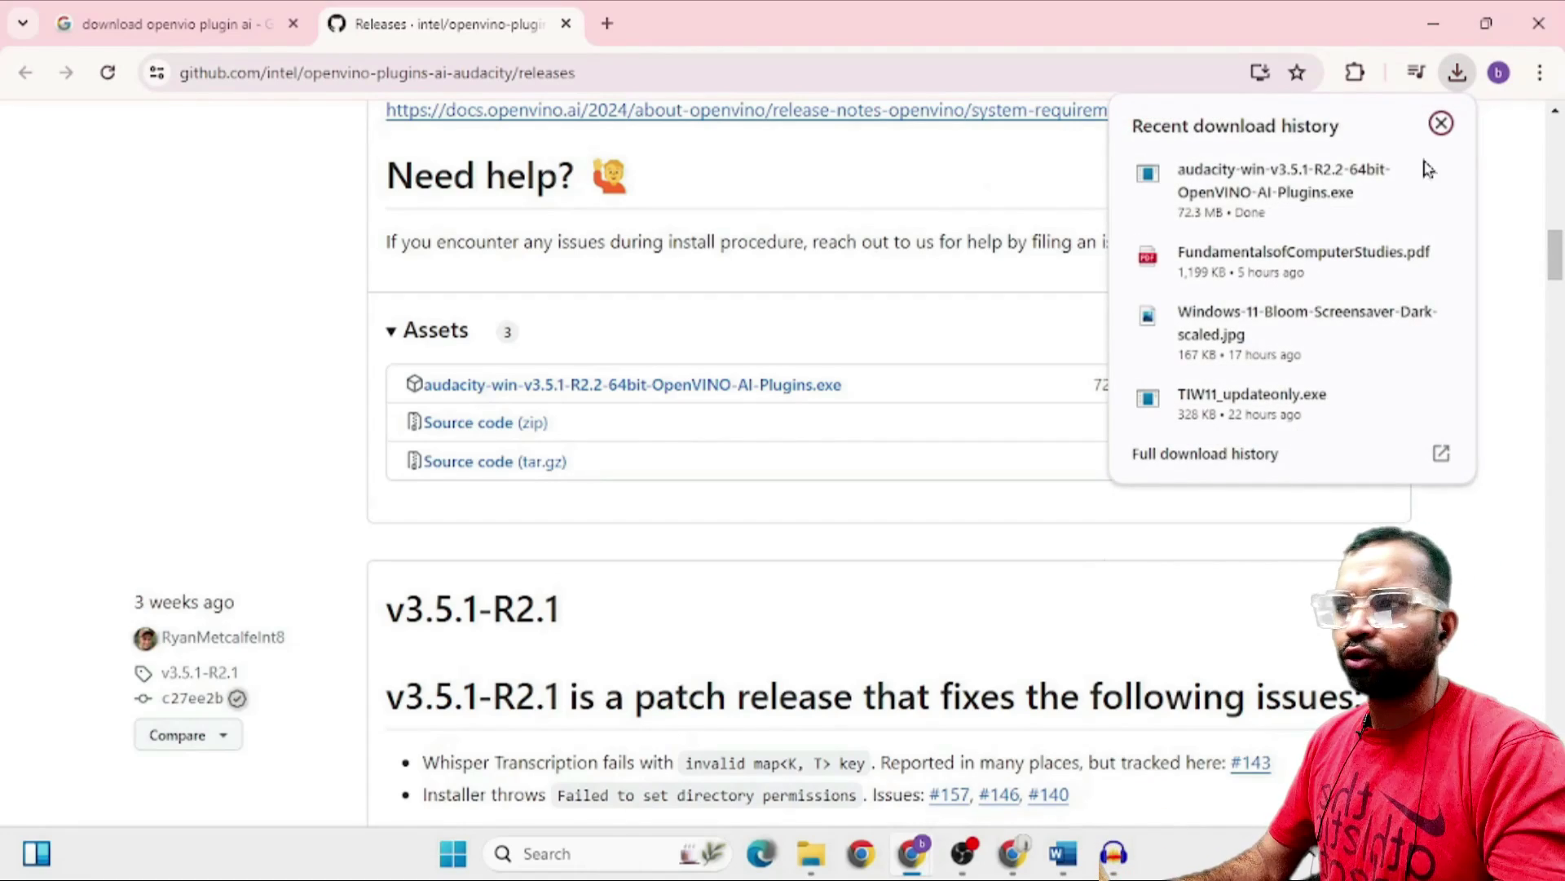
left_click(1292, 191)
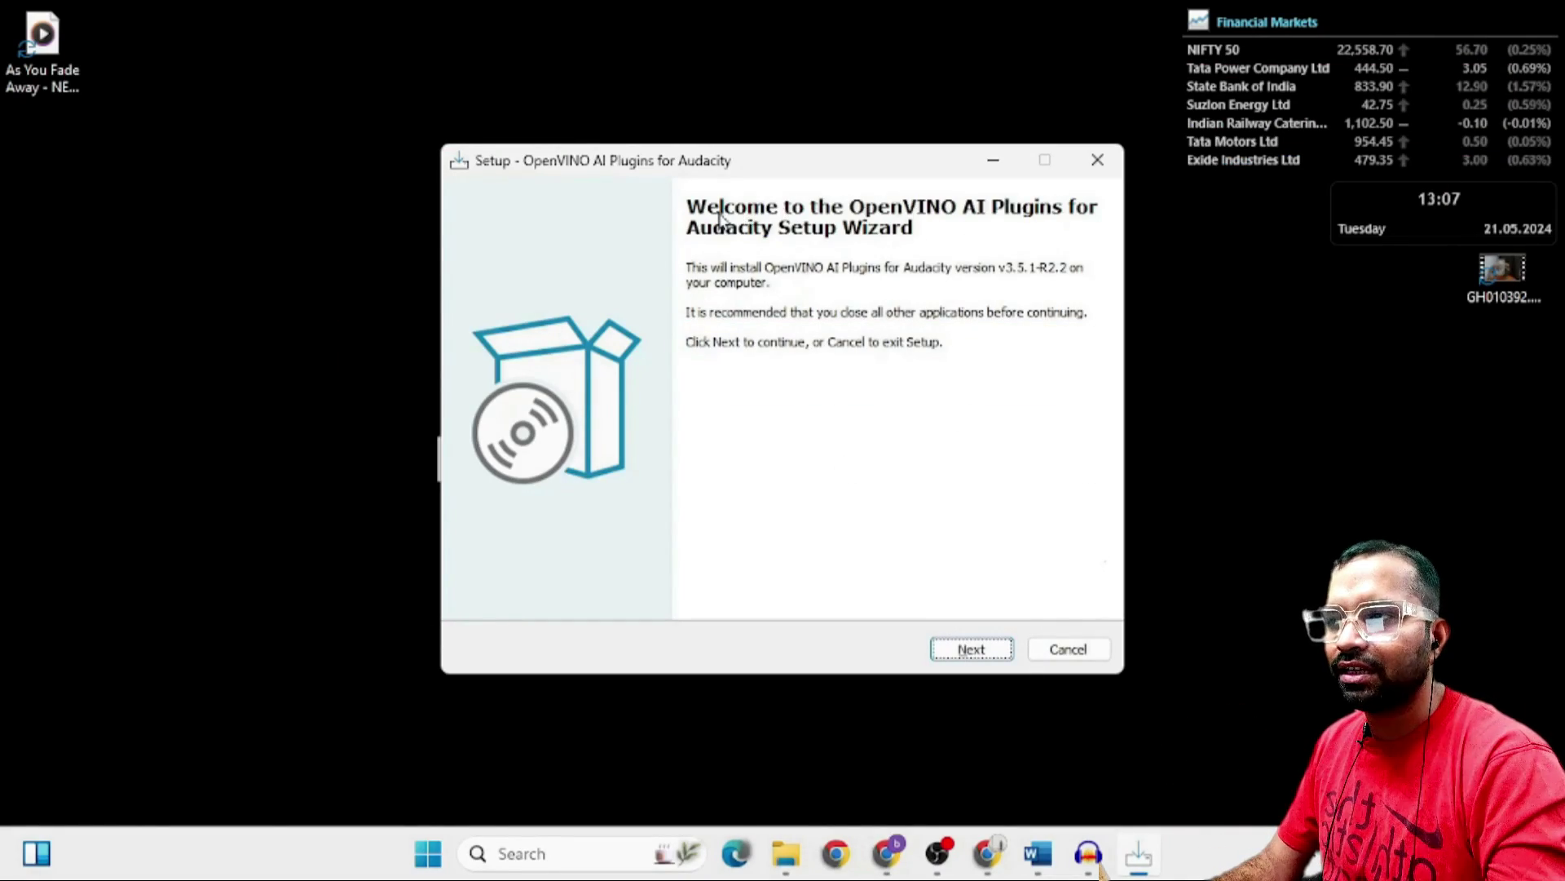
left_click(952, 649)
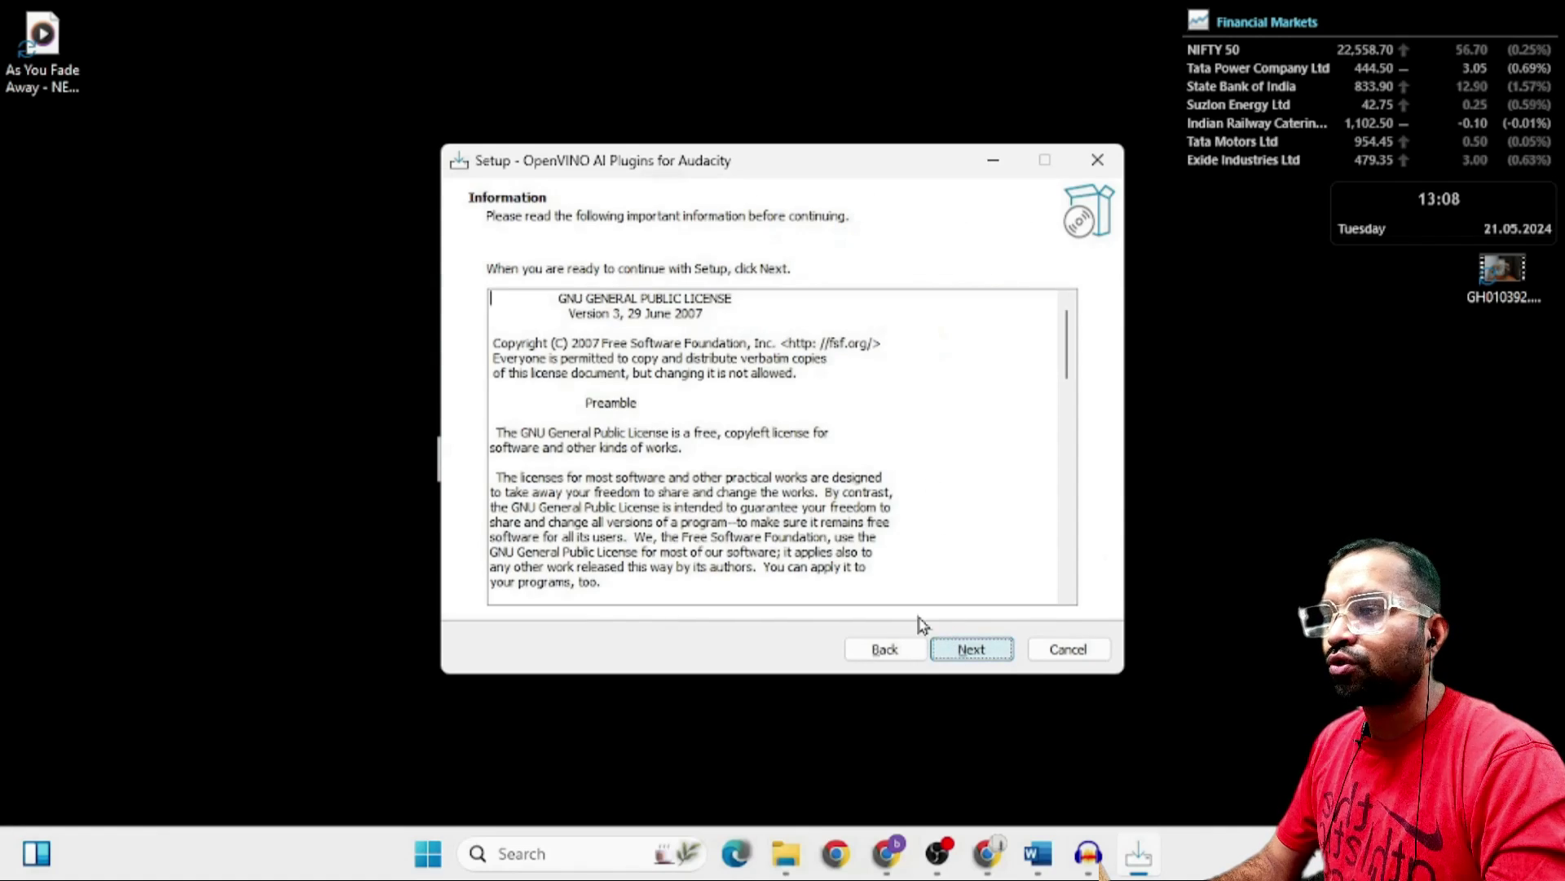
left_click(967, 648)
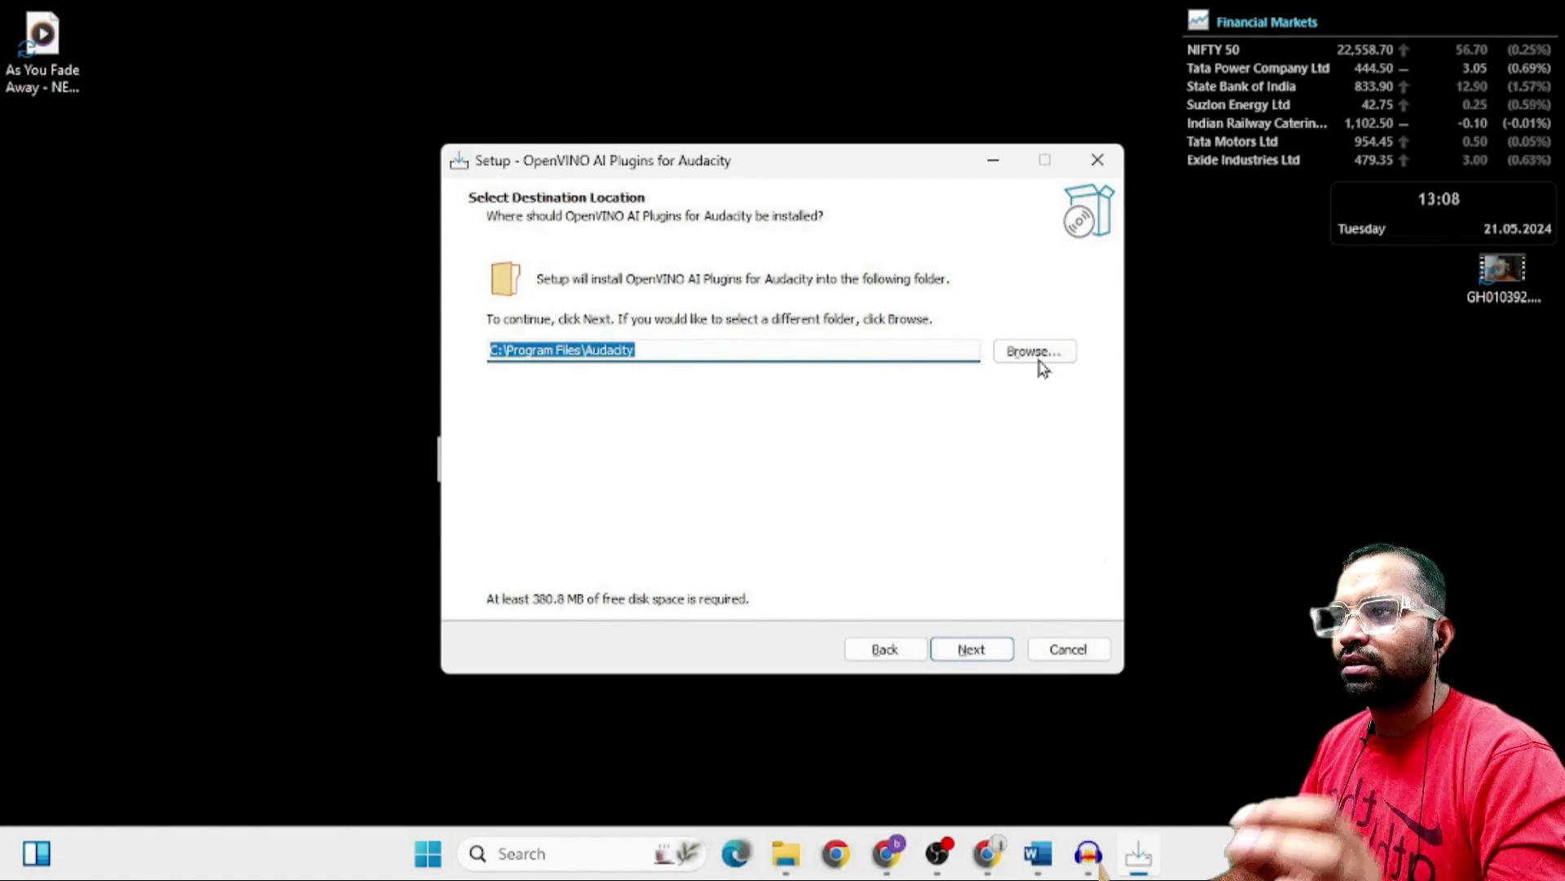
left_click(971, 649)
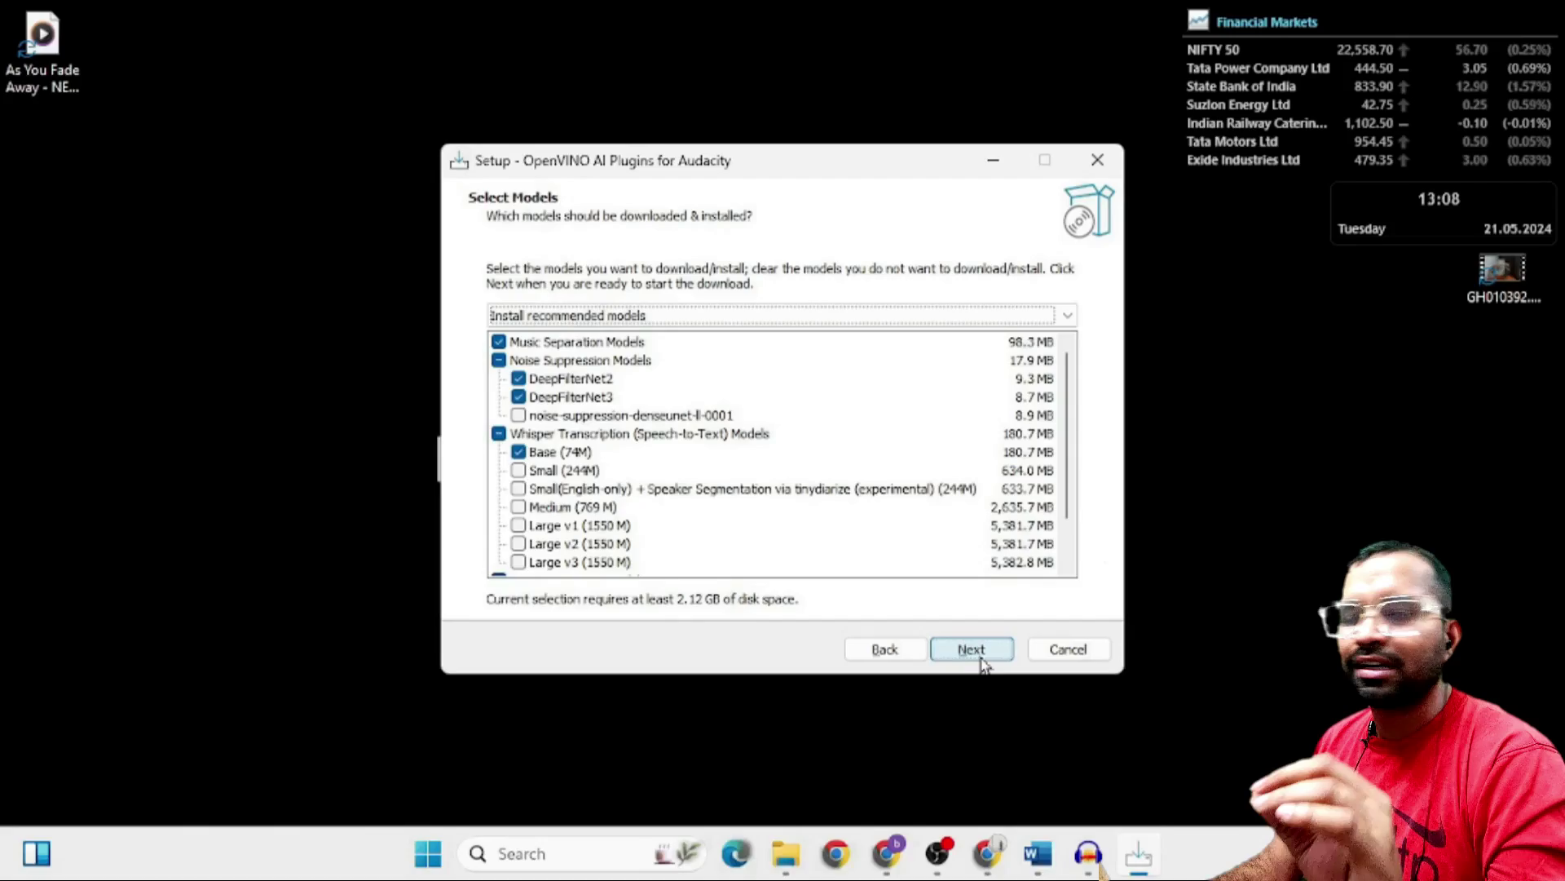
- Keep the "Install recommended models" selection and install the OpenVINO AI plugins
left_click(595, 311)
left_click(422, 248)
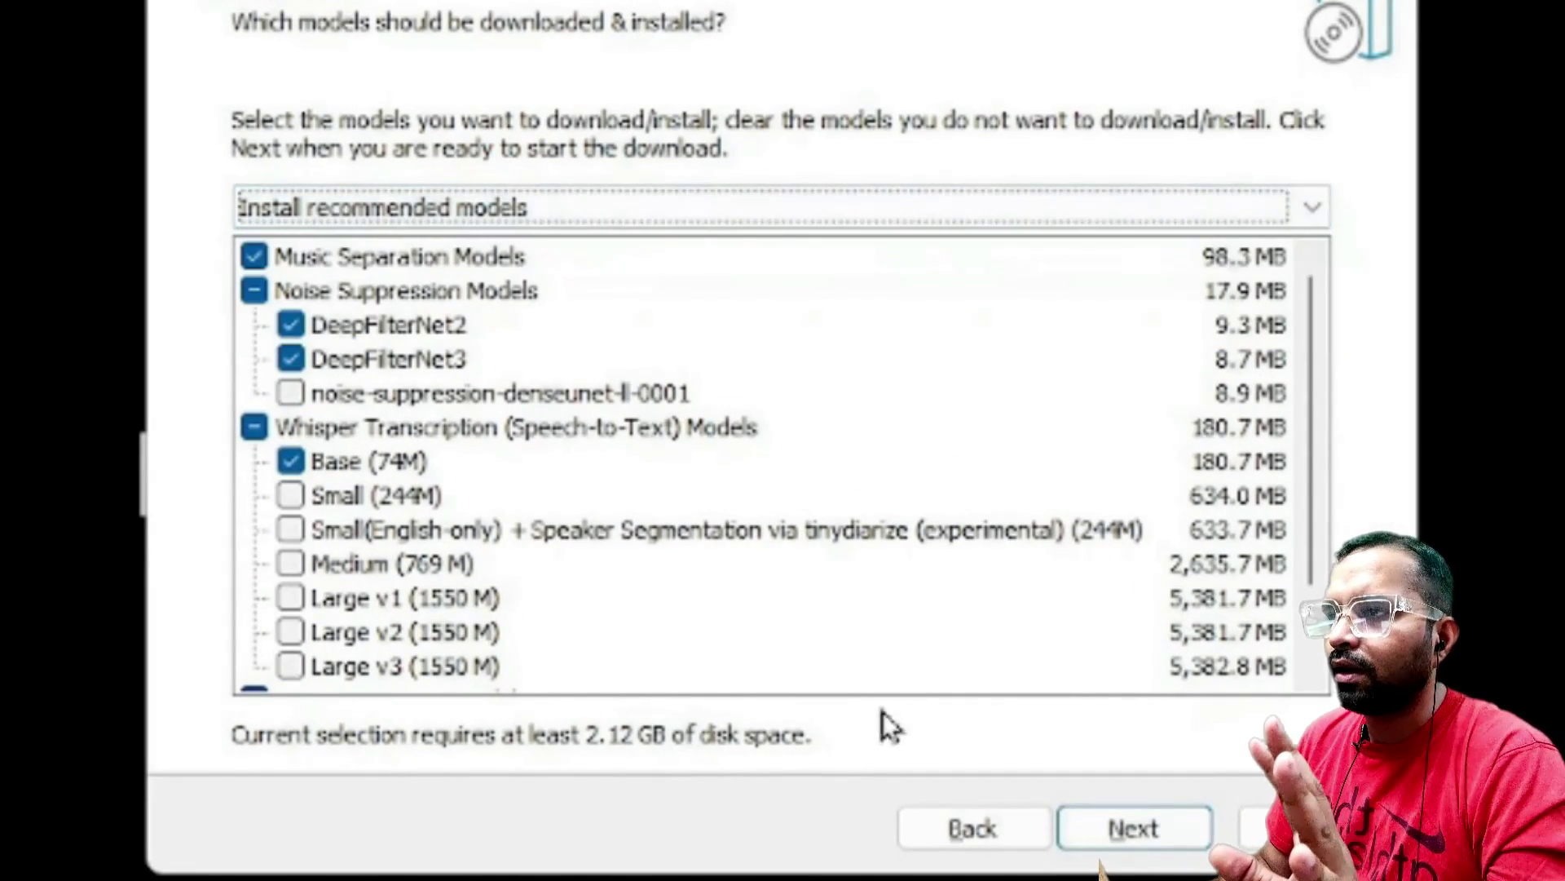
scroll(622, 501, "down", 3)
left_click(1134, 828)
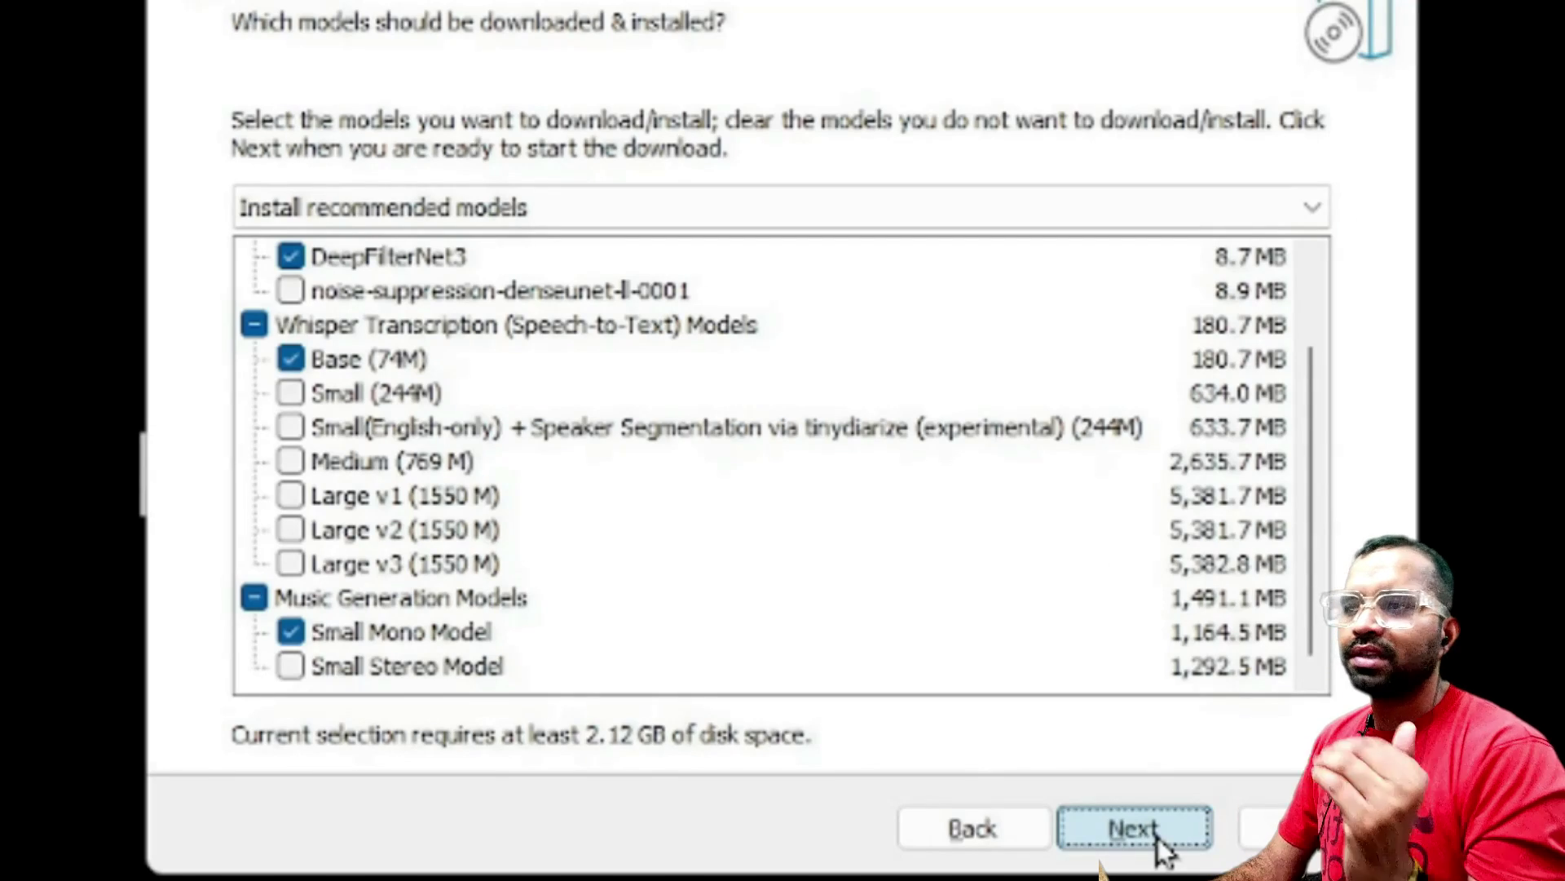
left_click(1133, 839)
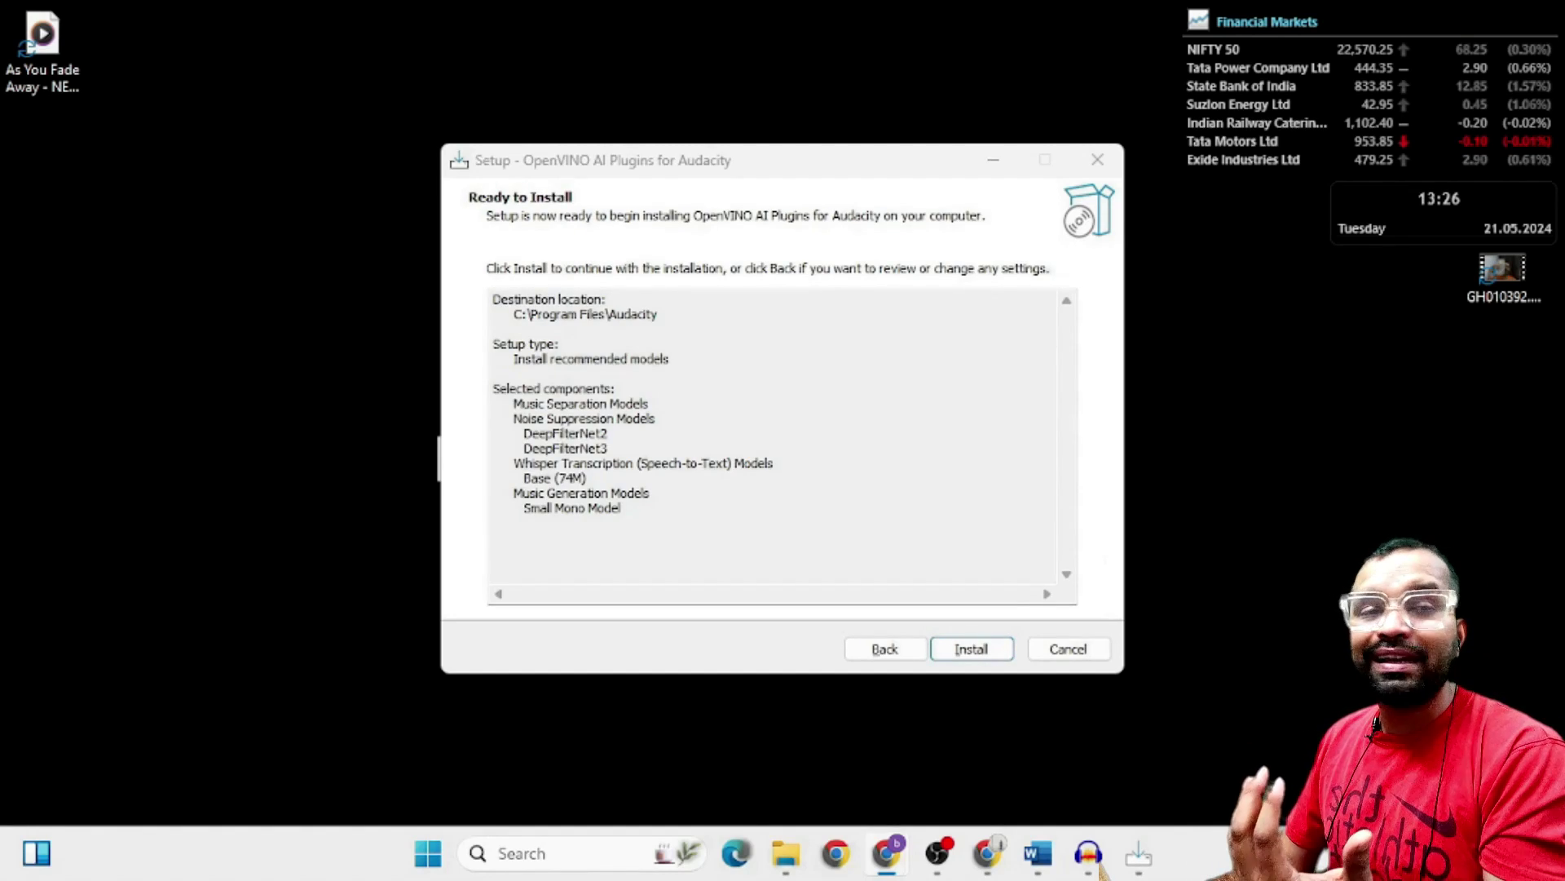
left_click(971, 648)
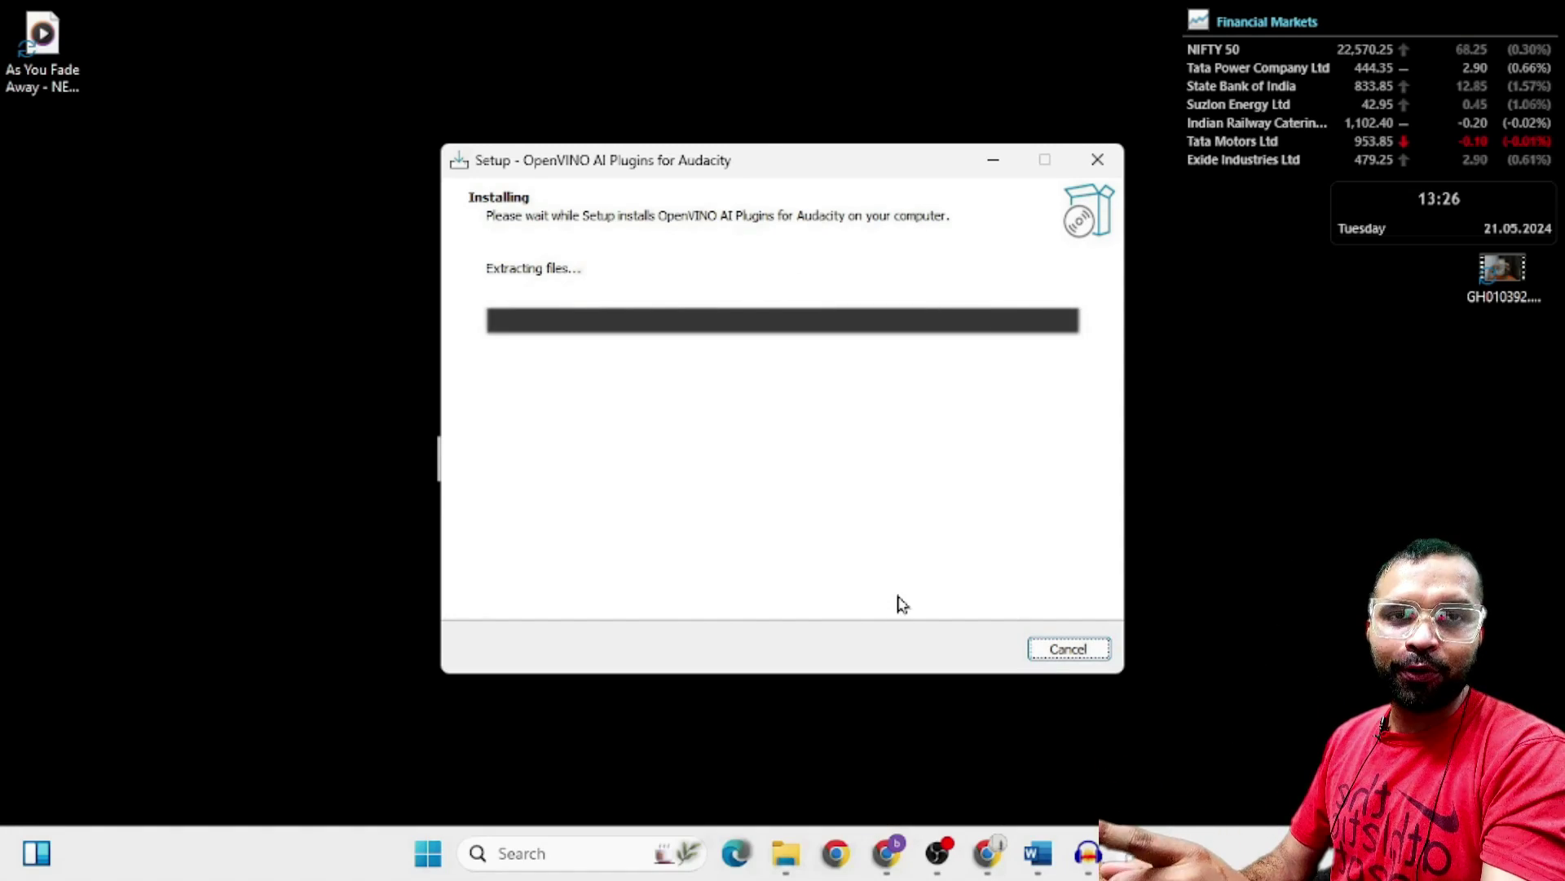
- Close the Audacity window that is still open
left_click(1088, 855)
left_click(1537, 12)
left_click(836, 467)
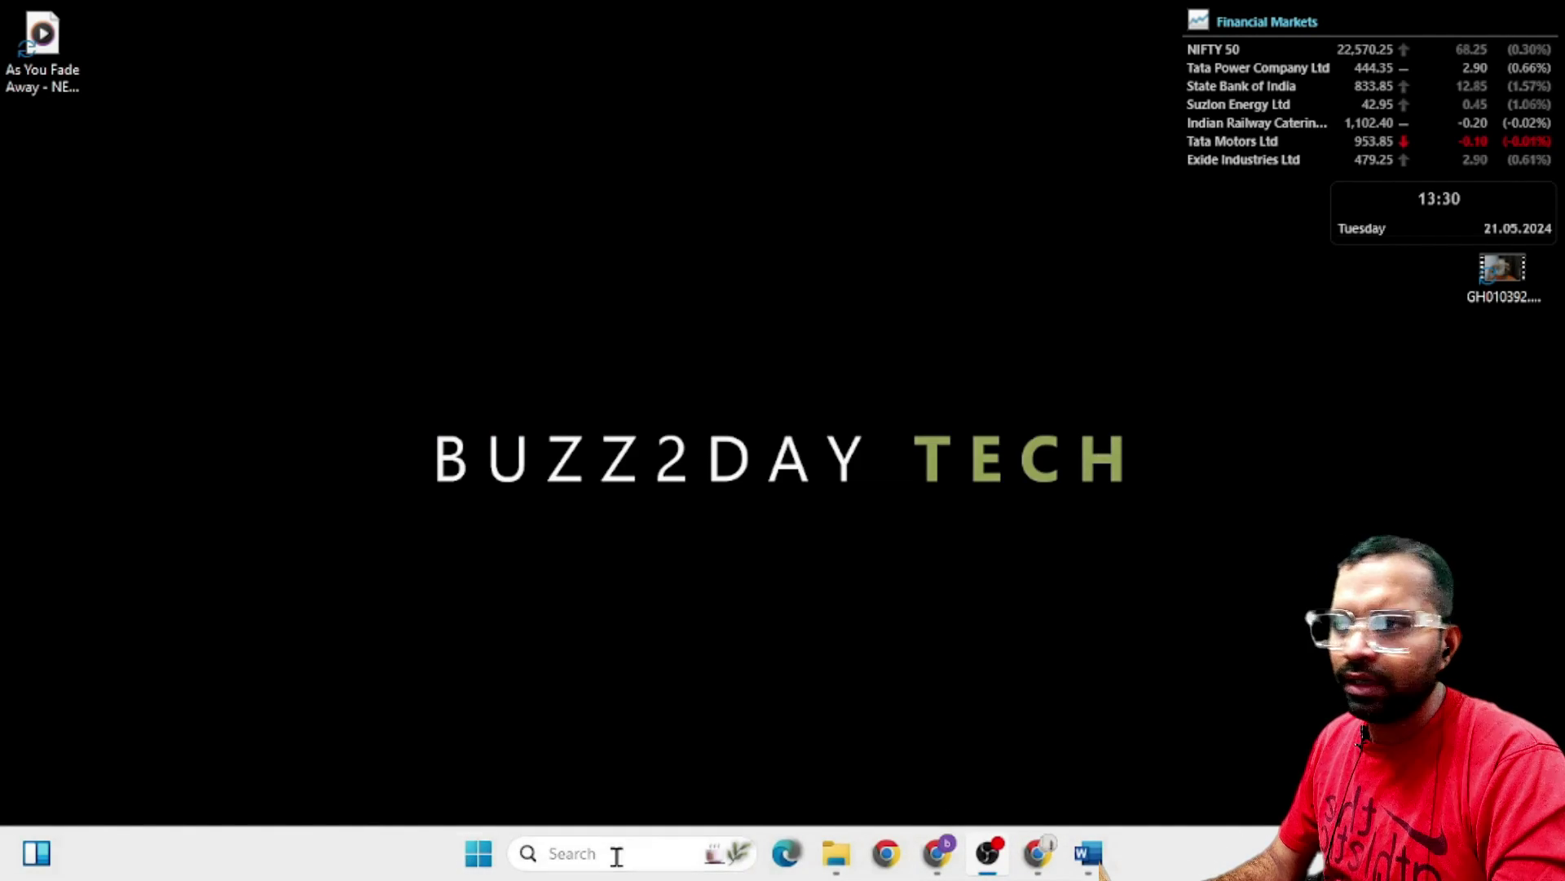
- Launch Audacity, skip recovering the unsaved project and dismiss the welcome window
left_click(615, 854)
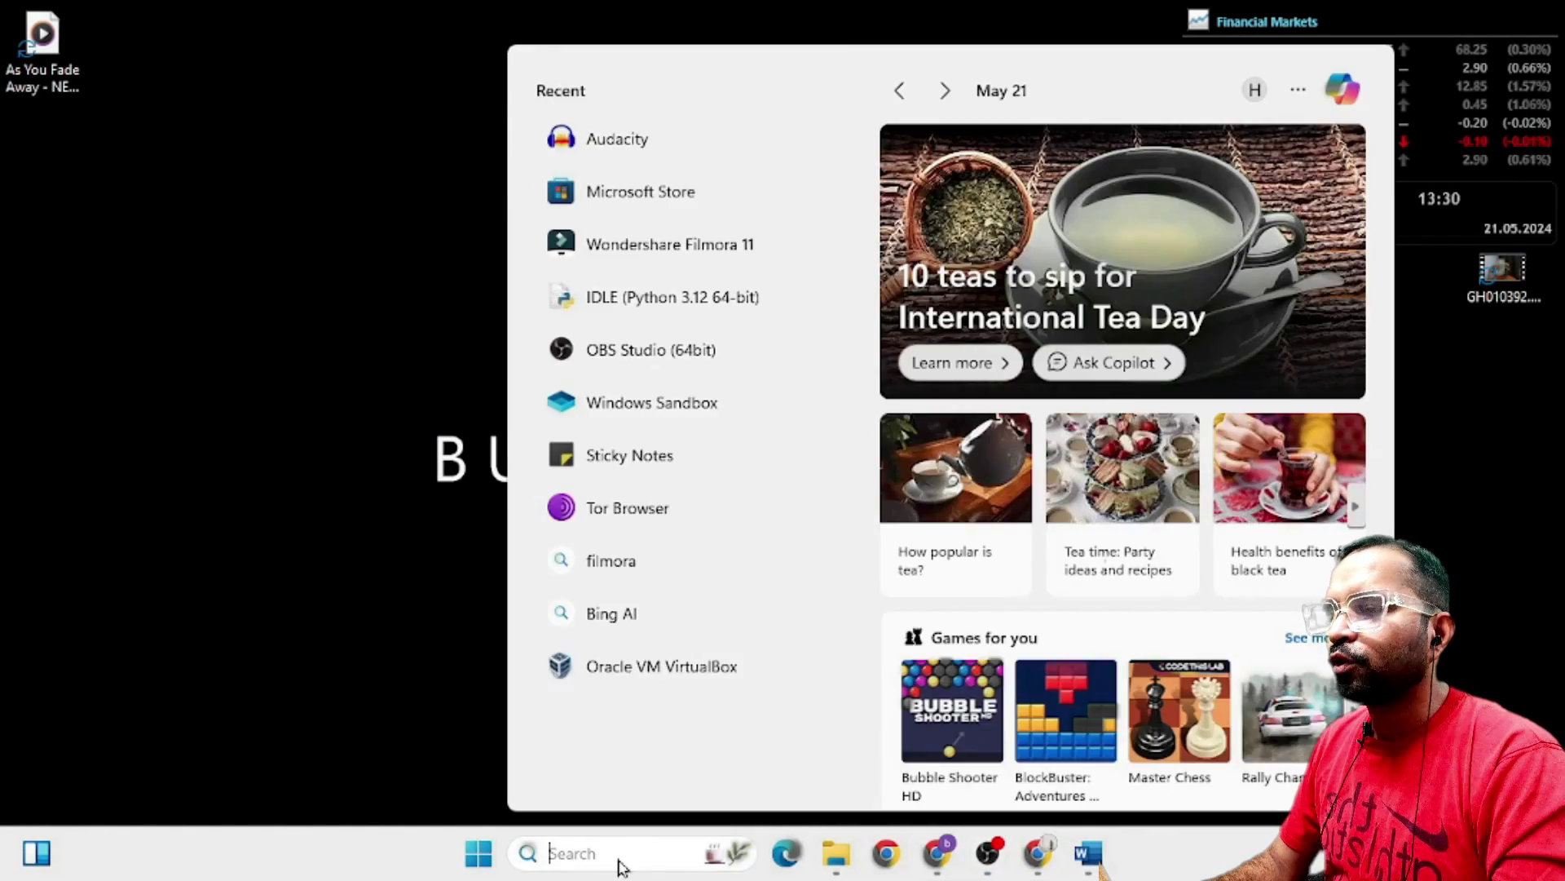
type("auda")
key("Return")
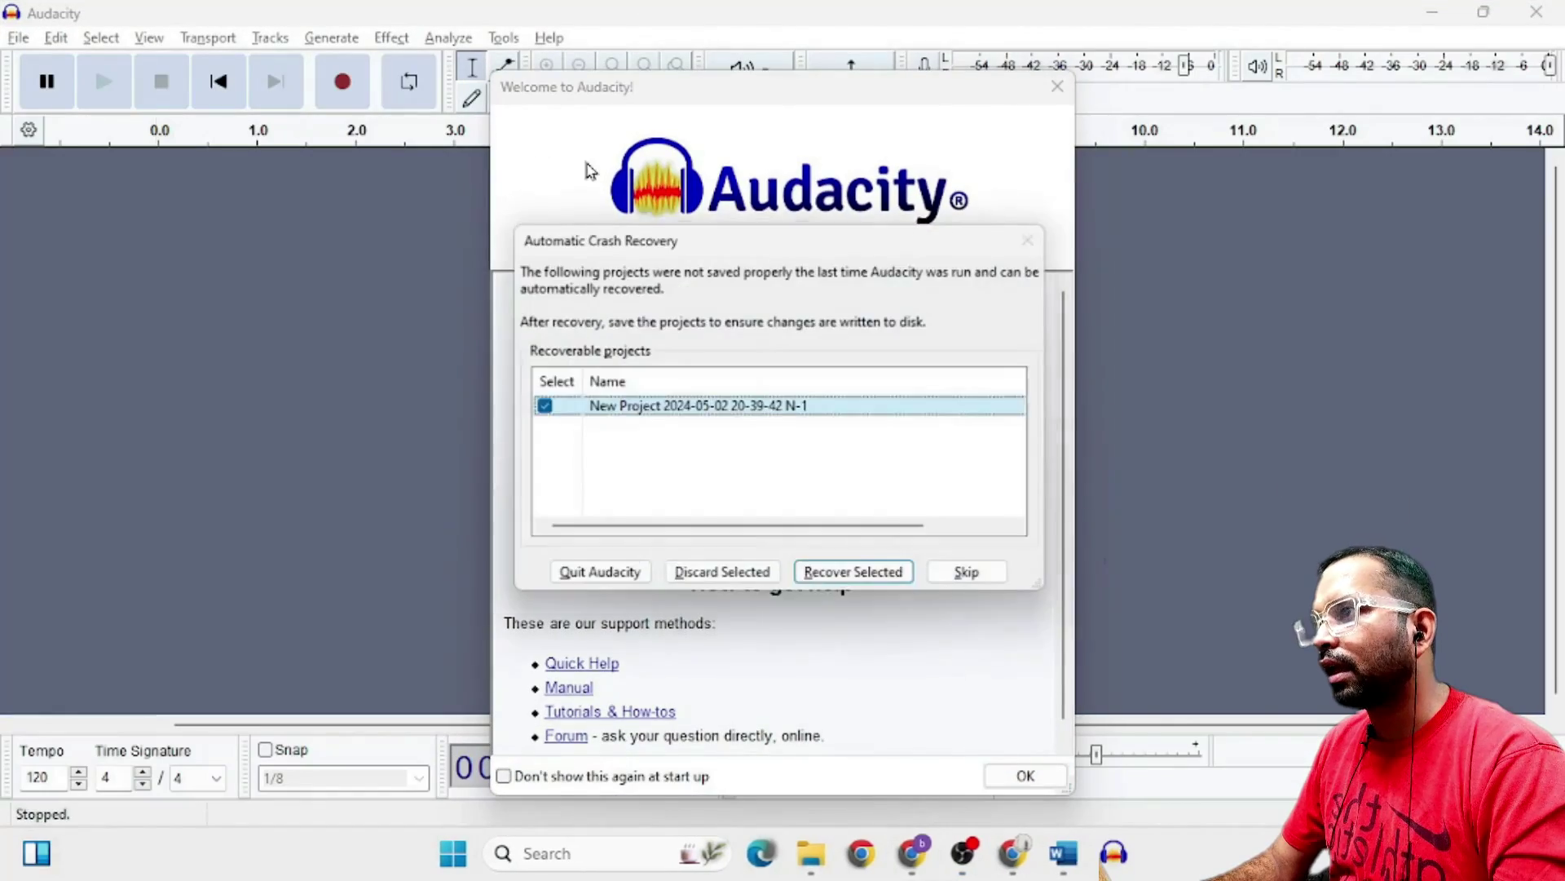
left_click(989, 583)
left_click(1011, 781)
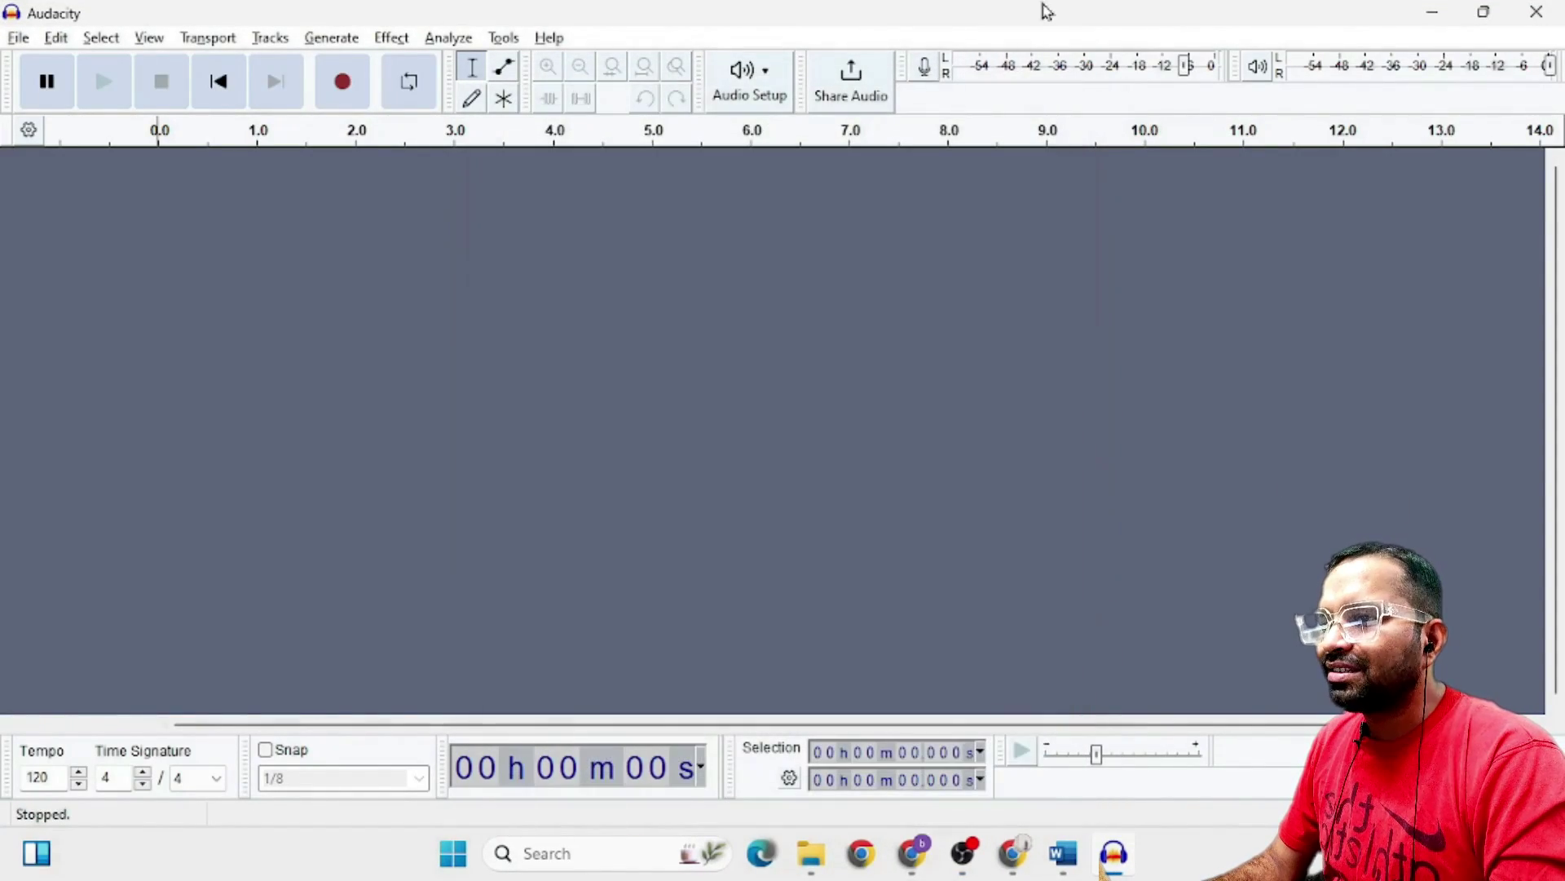
- Set the mod-openvino module to Enabled in the Modules preferences
left_click(55, 38)
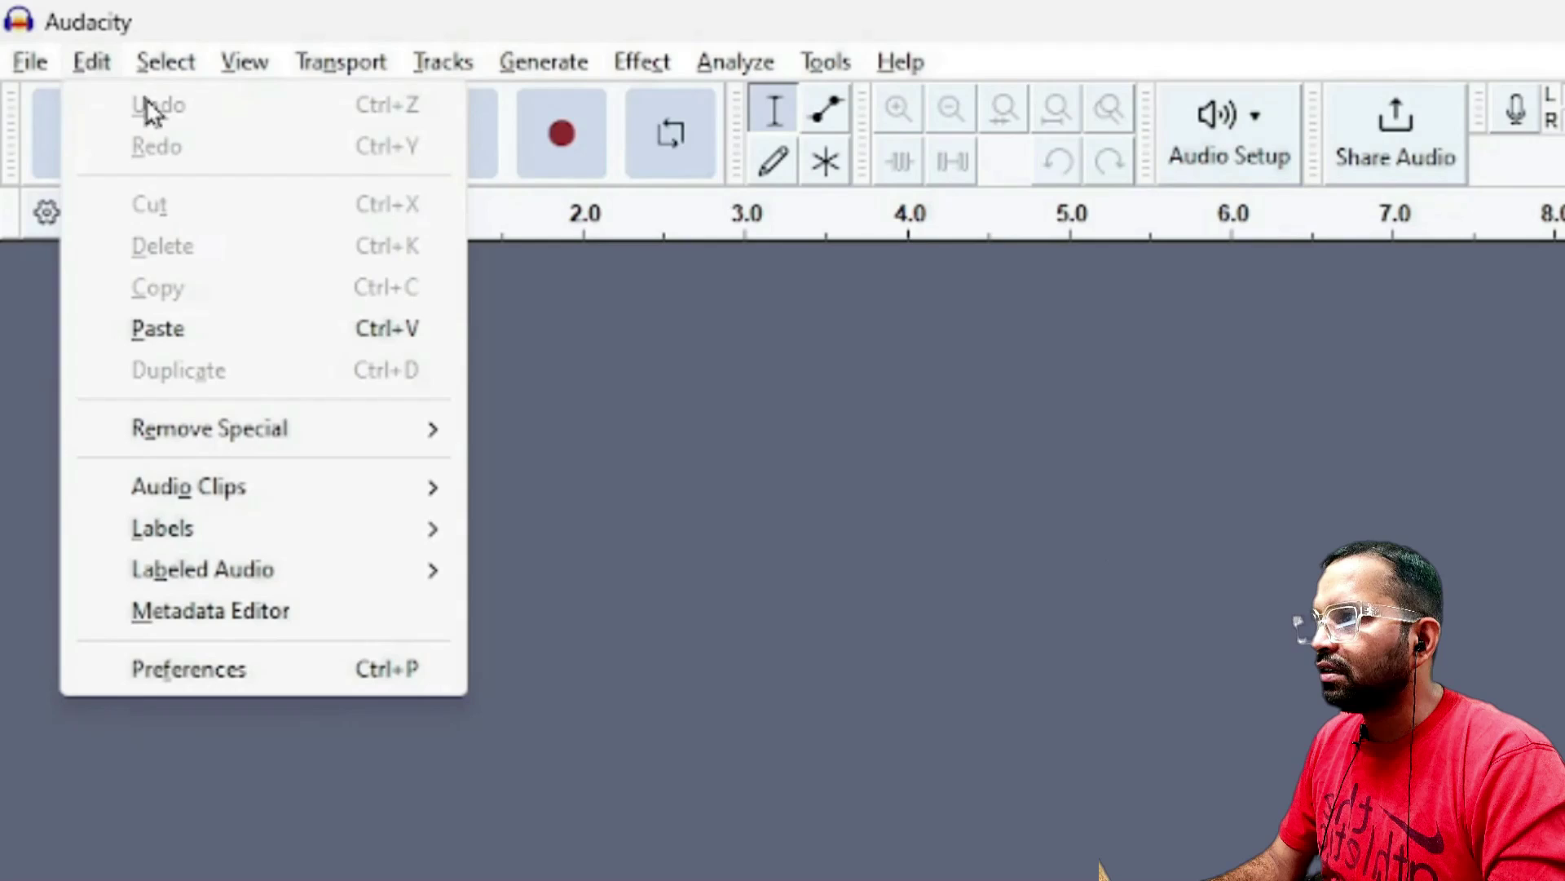
left_click(168, 670)
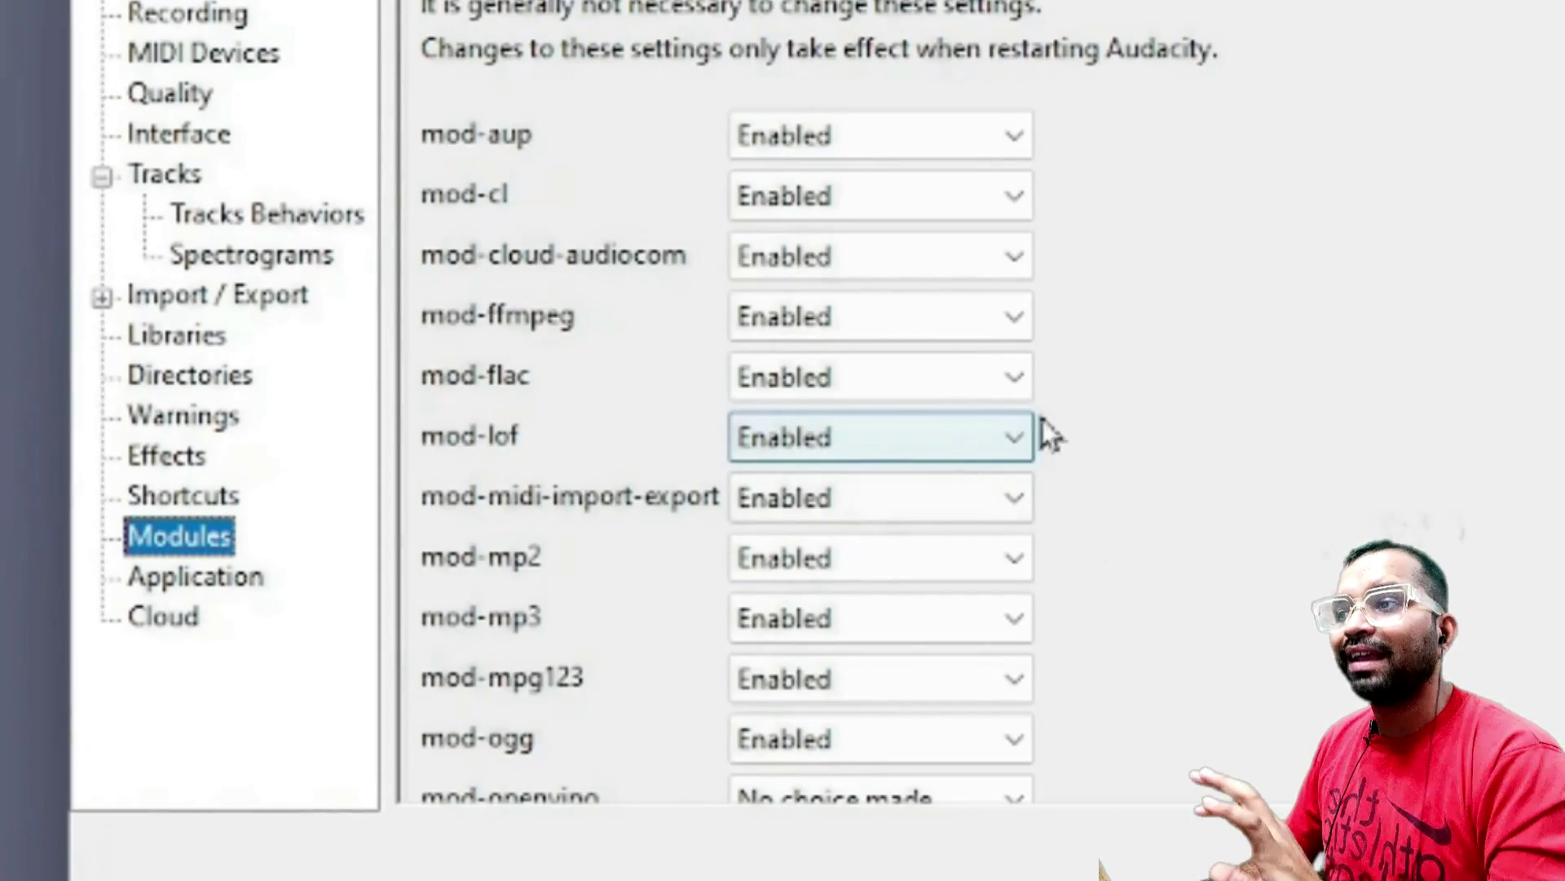
scroll(1141, 441, "down", 3)
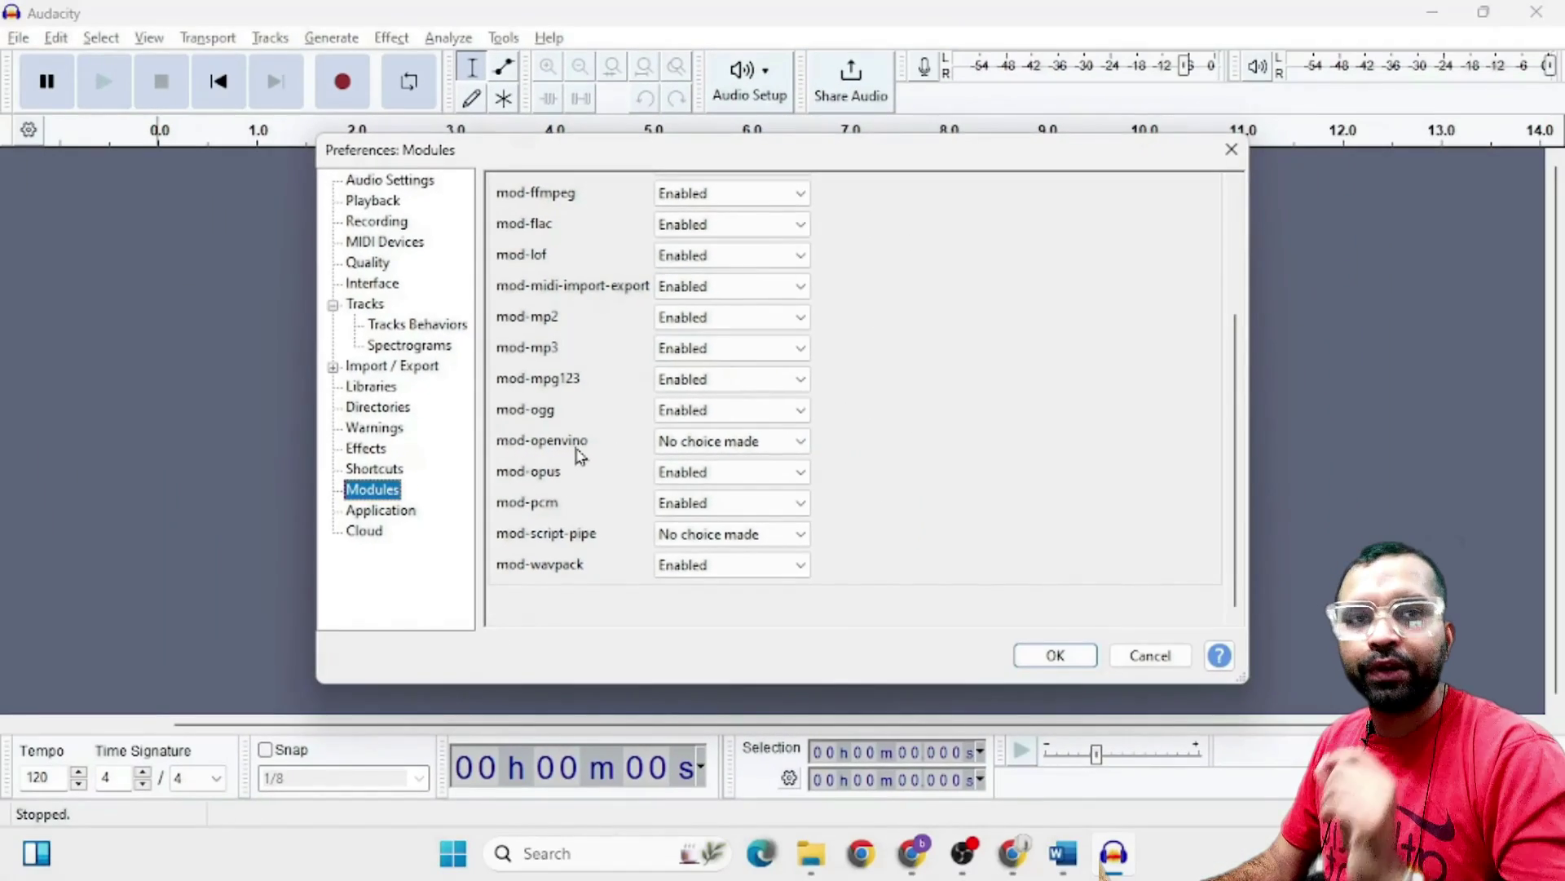
left_click(766, 445)
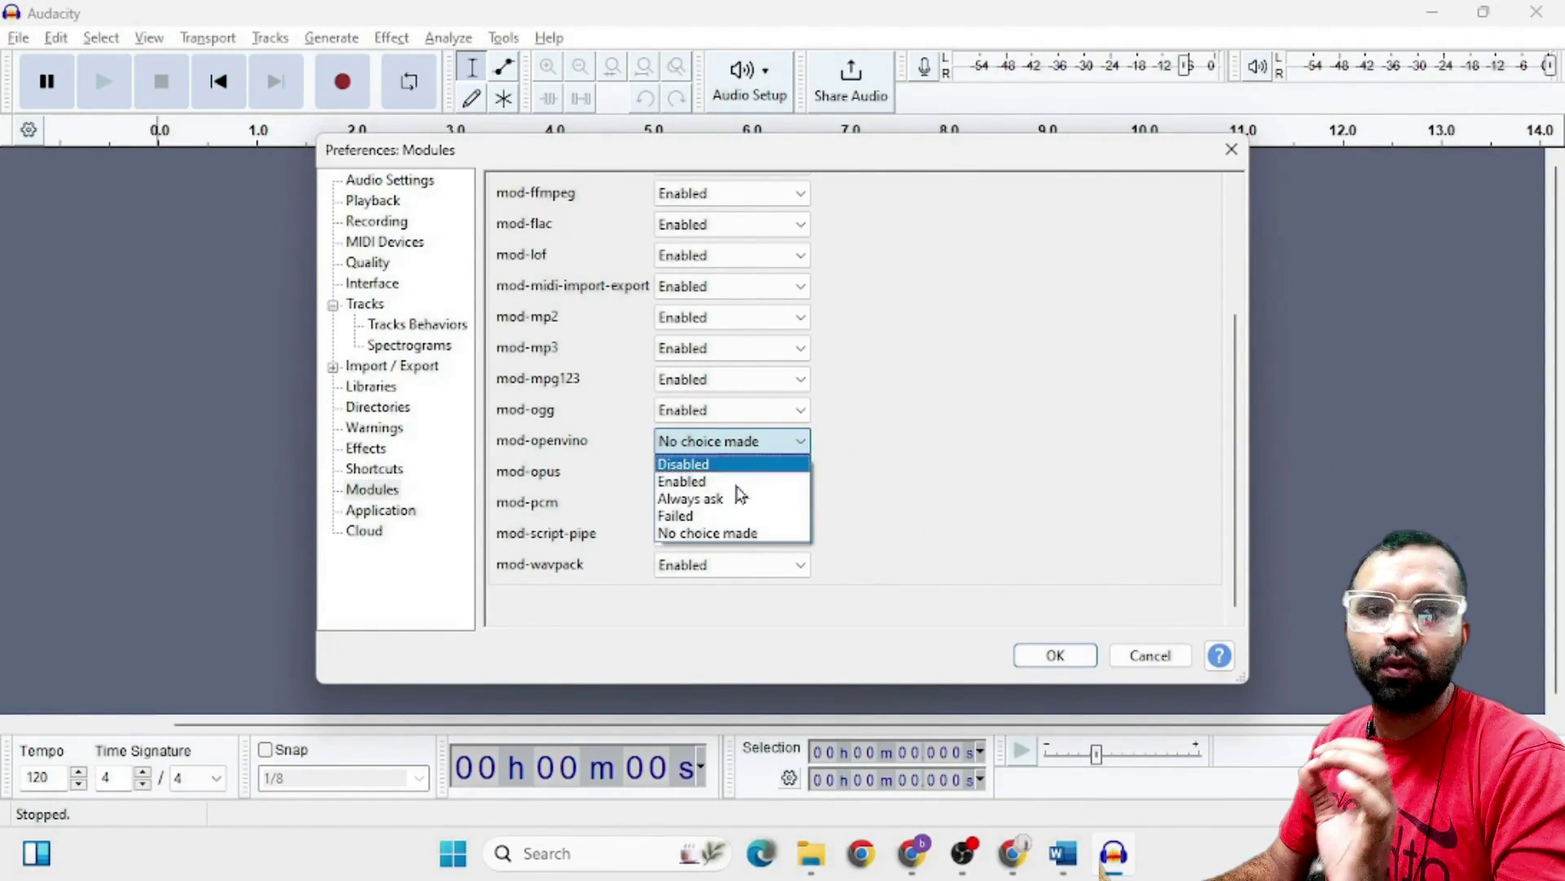
left_click(713, 480)
left_click(1055, 654)
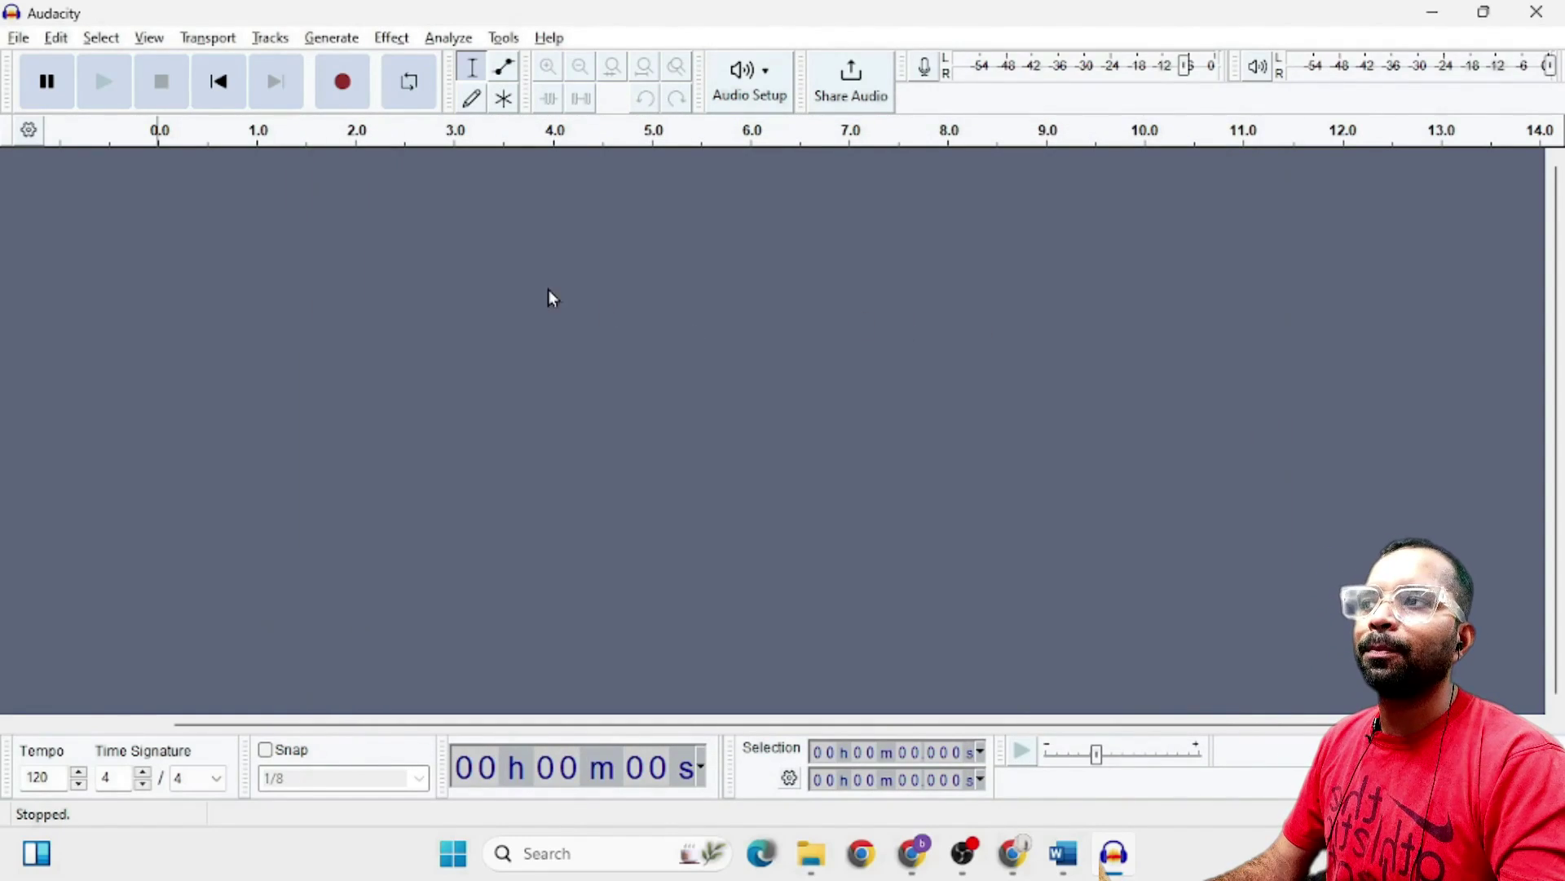
- Restart Audacity to load the enabled module and check the available effects for OpenVINO AI Effects
left_click(379, 40)
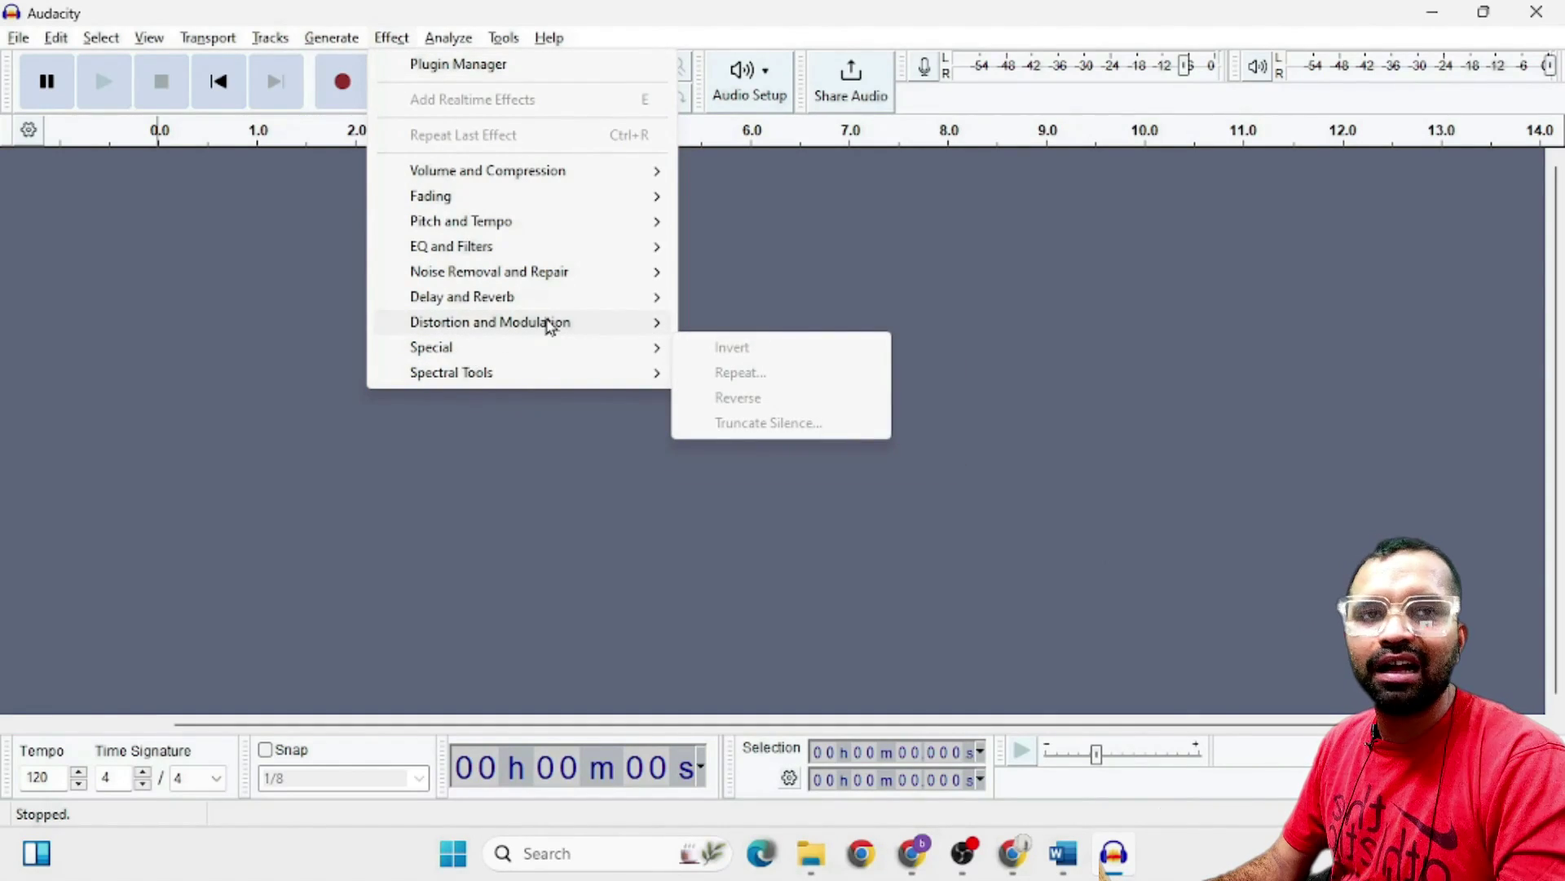
mouse_move(569, 297)
left_click(1075, 291)
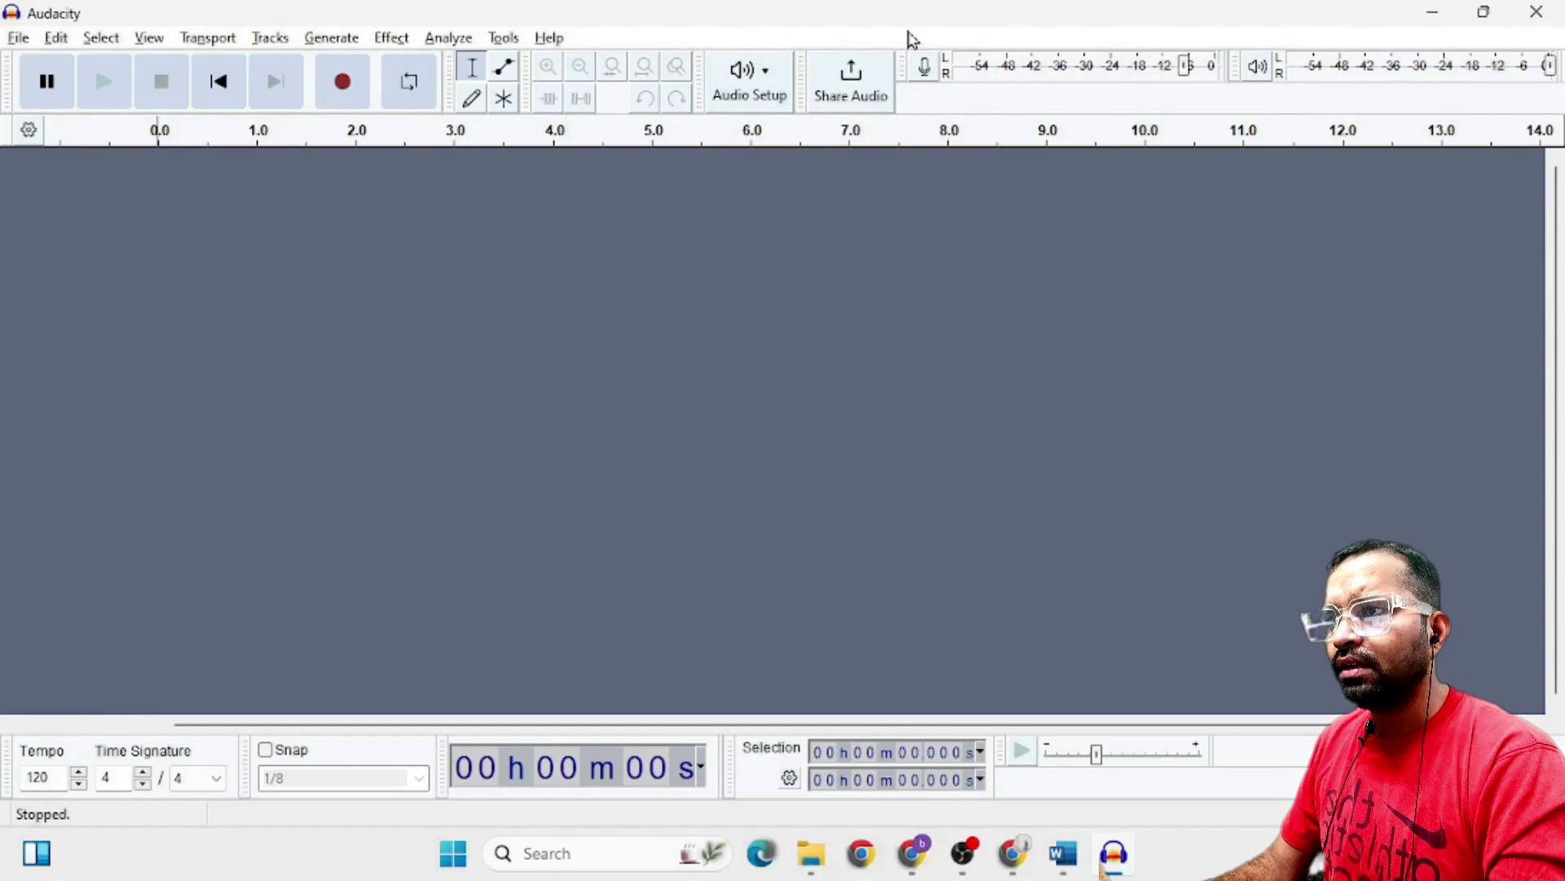
left_click(1536, 12)
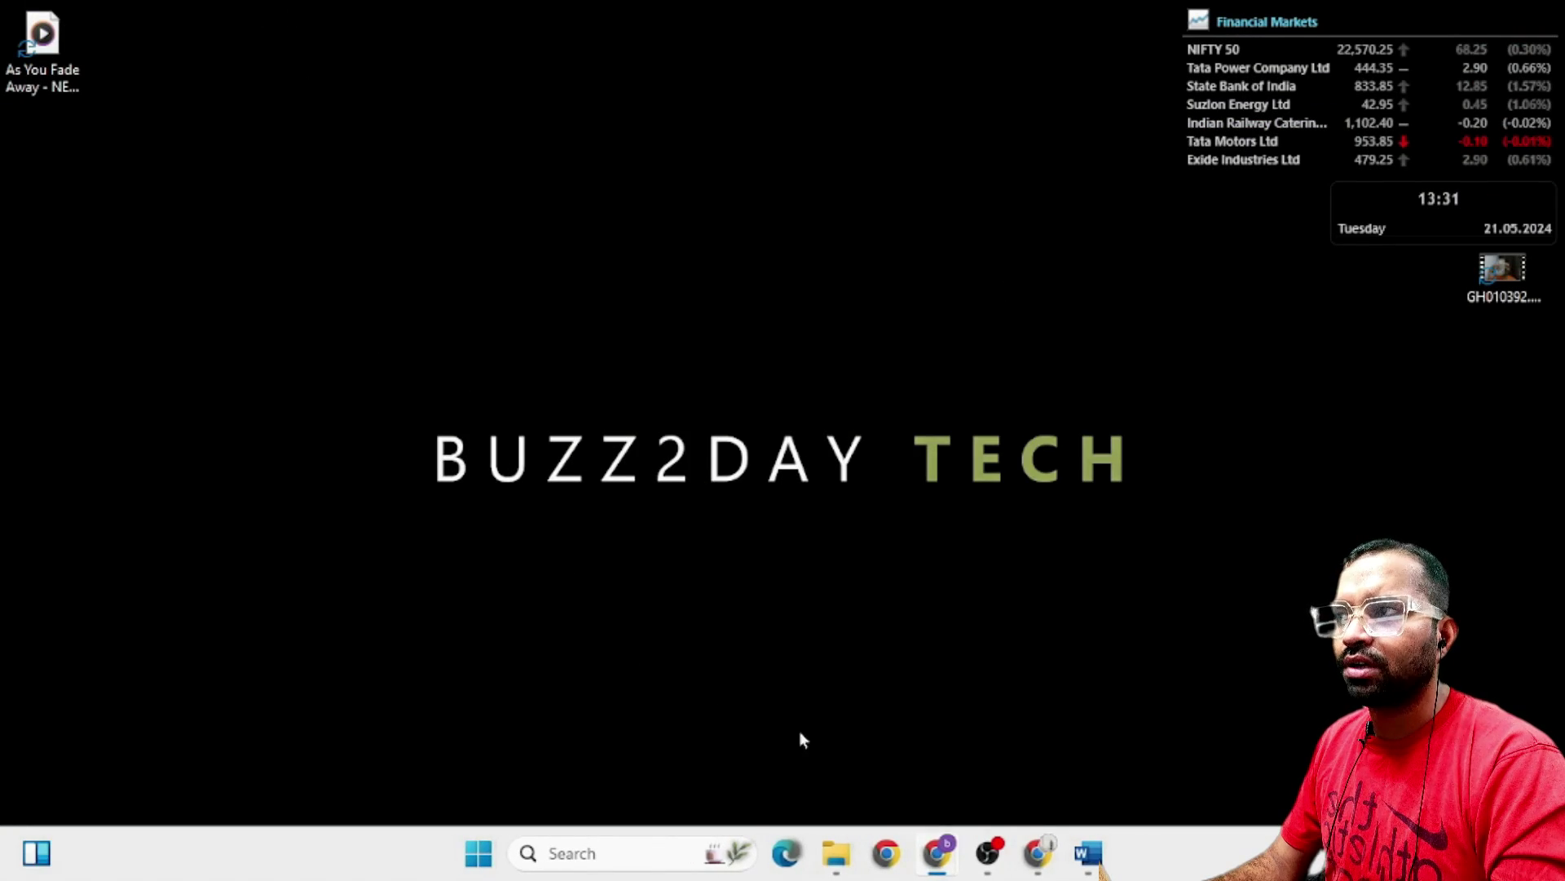
left_click(692, 853)
type("audacity")
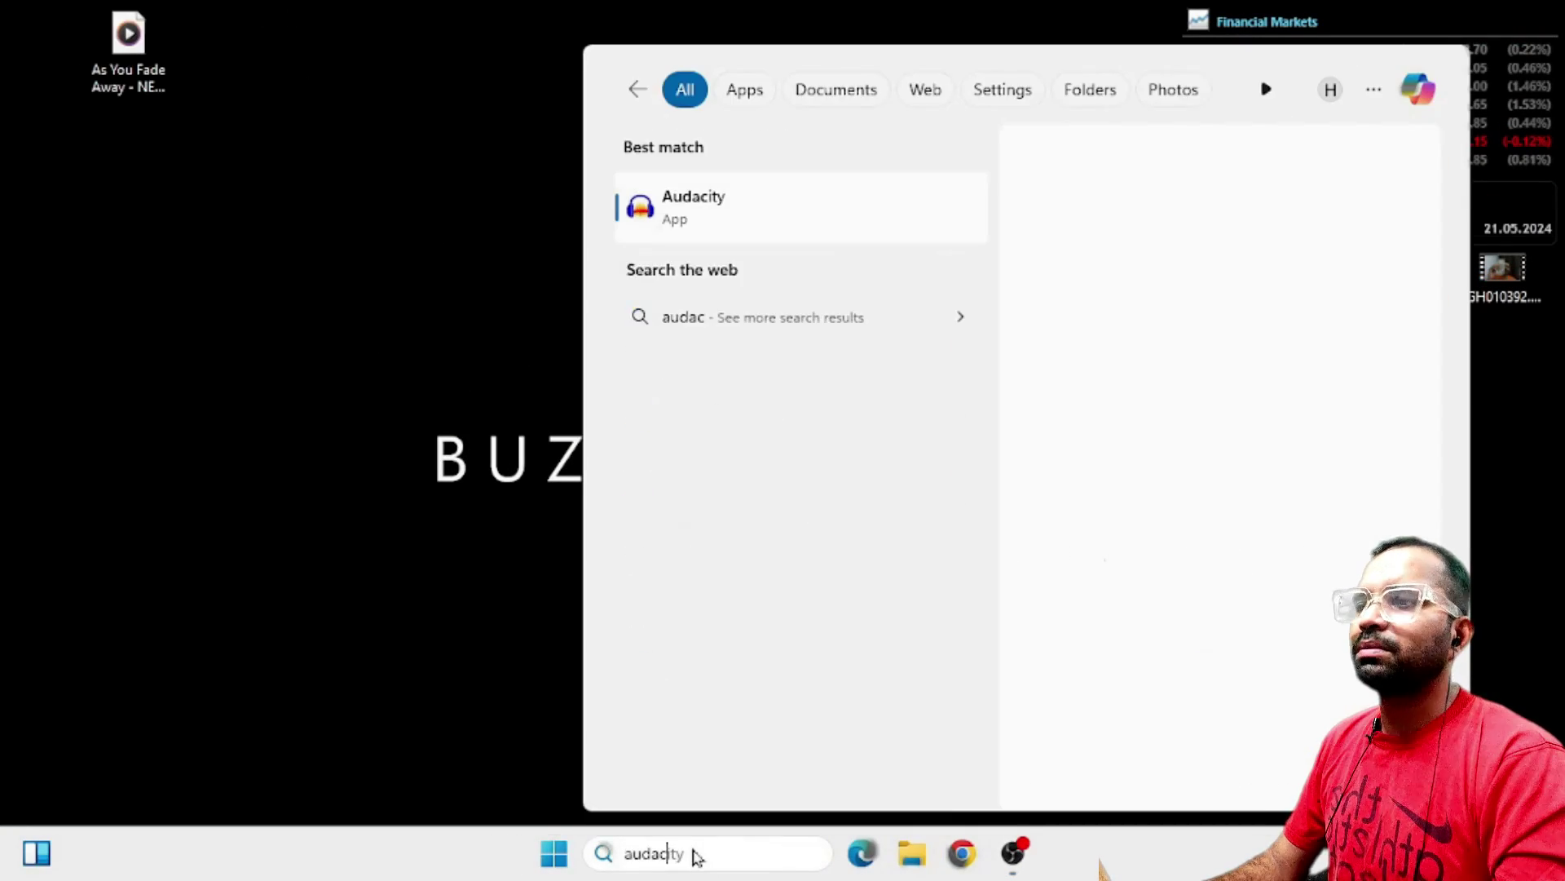
left_click(814, 228)
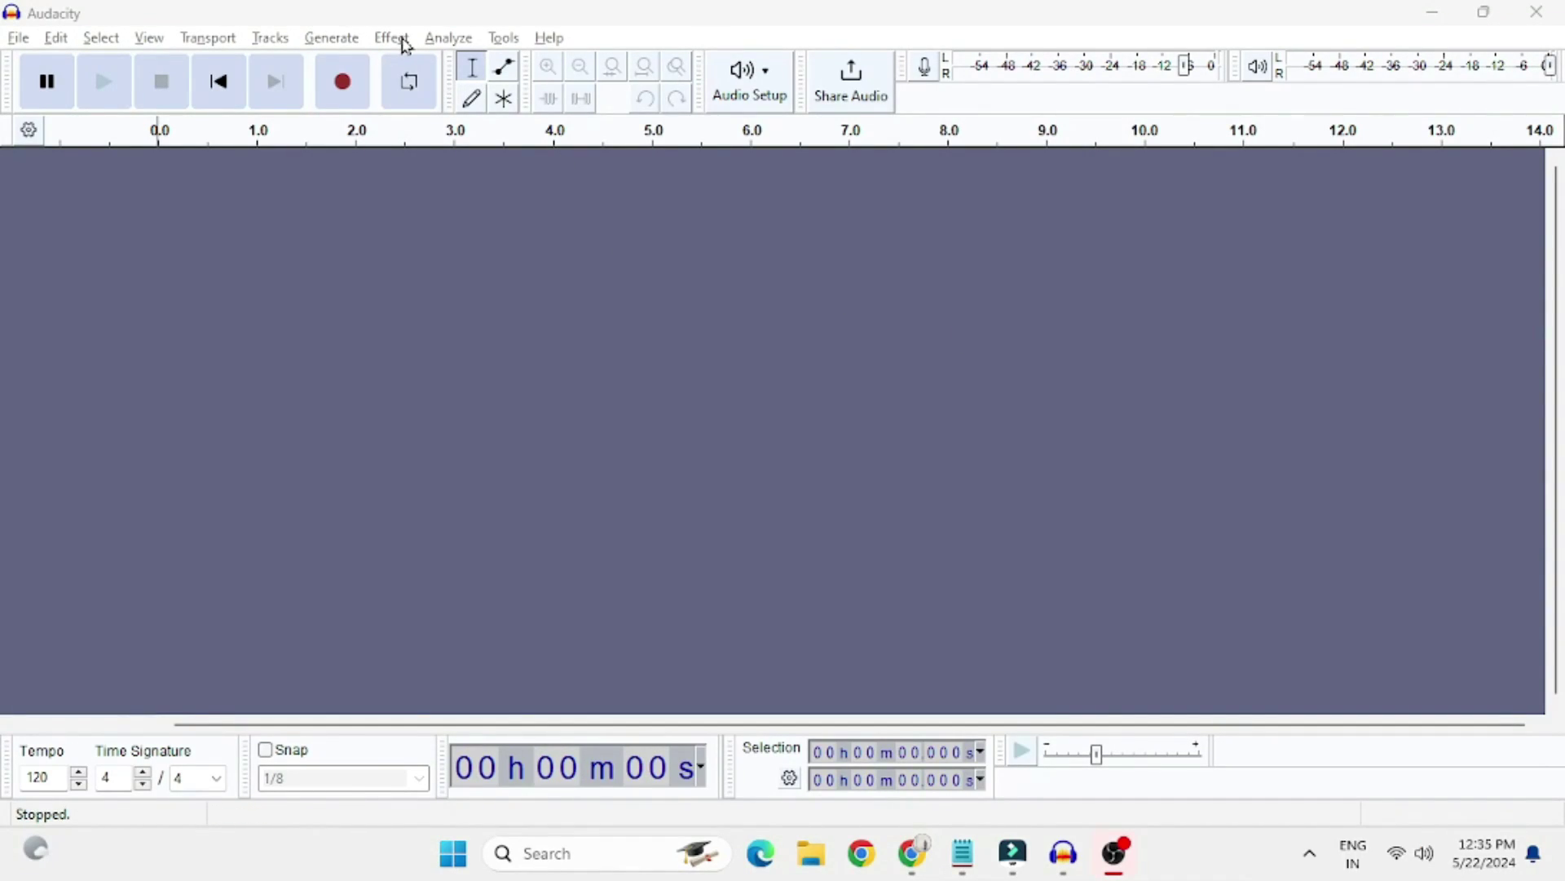
left_click(394, 39)
mouse_move(444, 410)
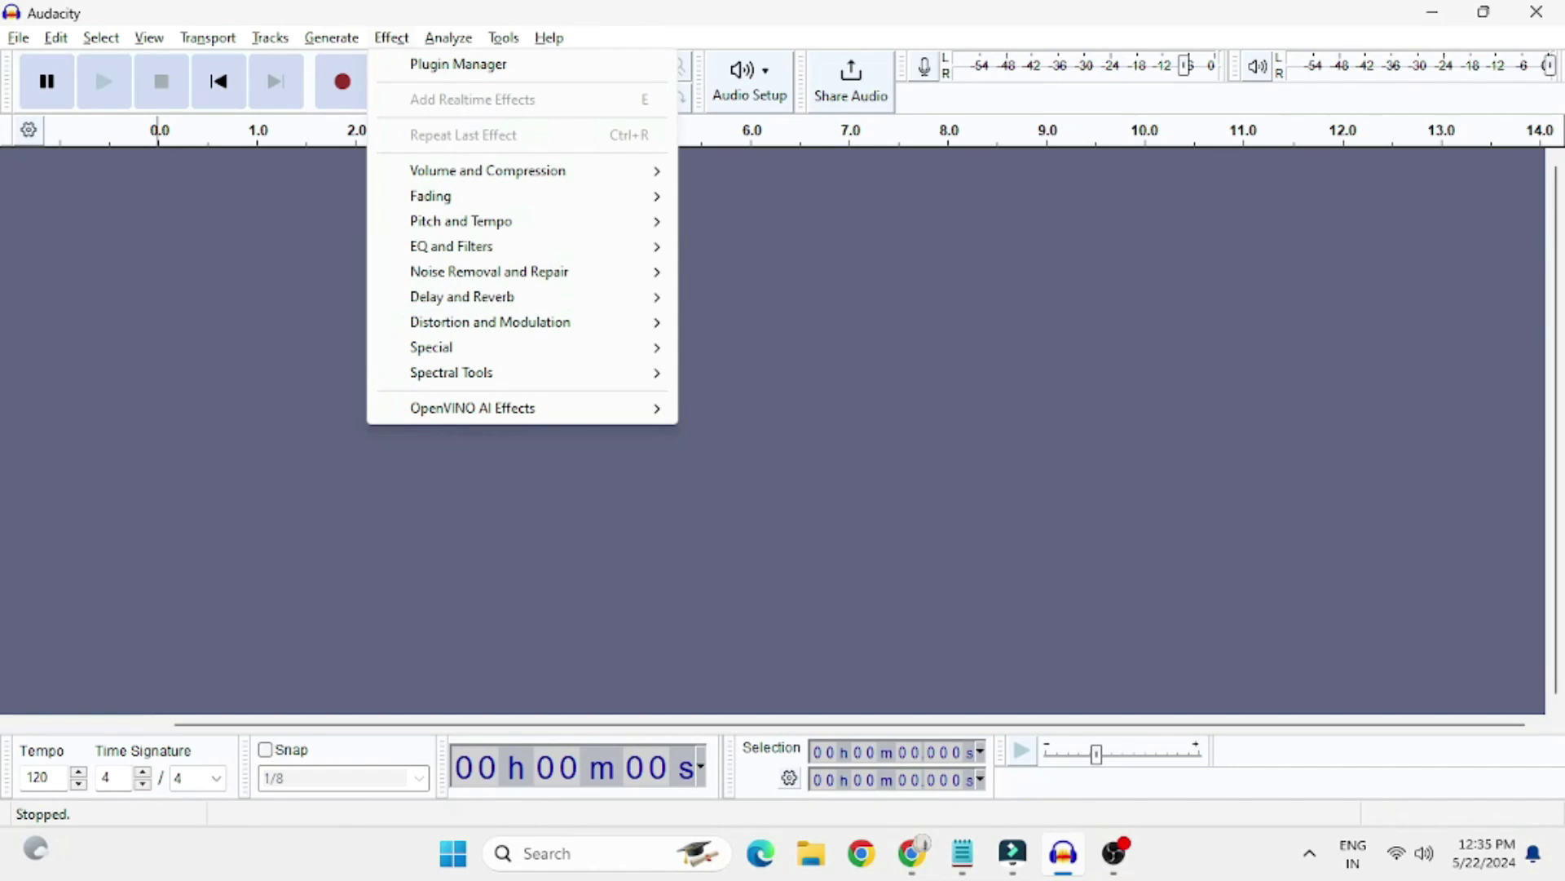
- Import the "As You Fade Away - NEFFEX" song from the desktop and maximize the Audacity window
left_click_drag(129, 37, 384, 217)
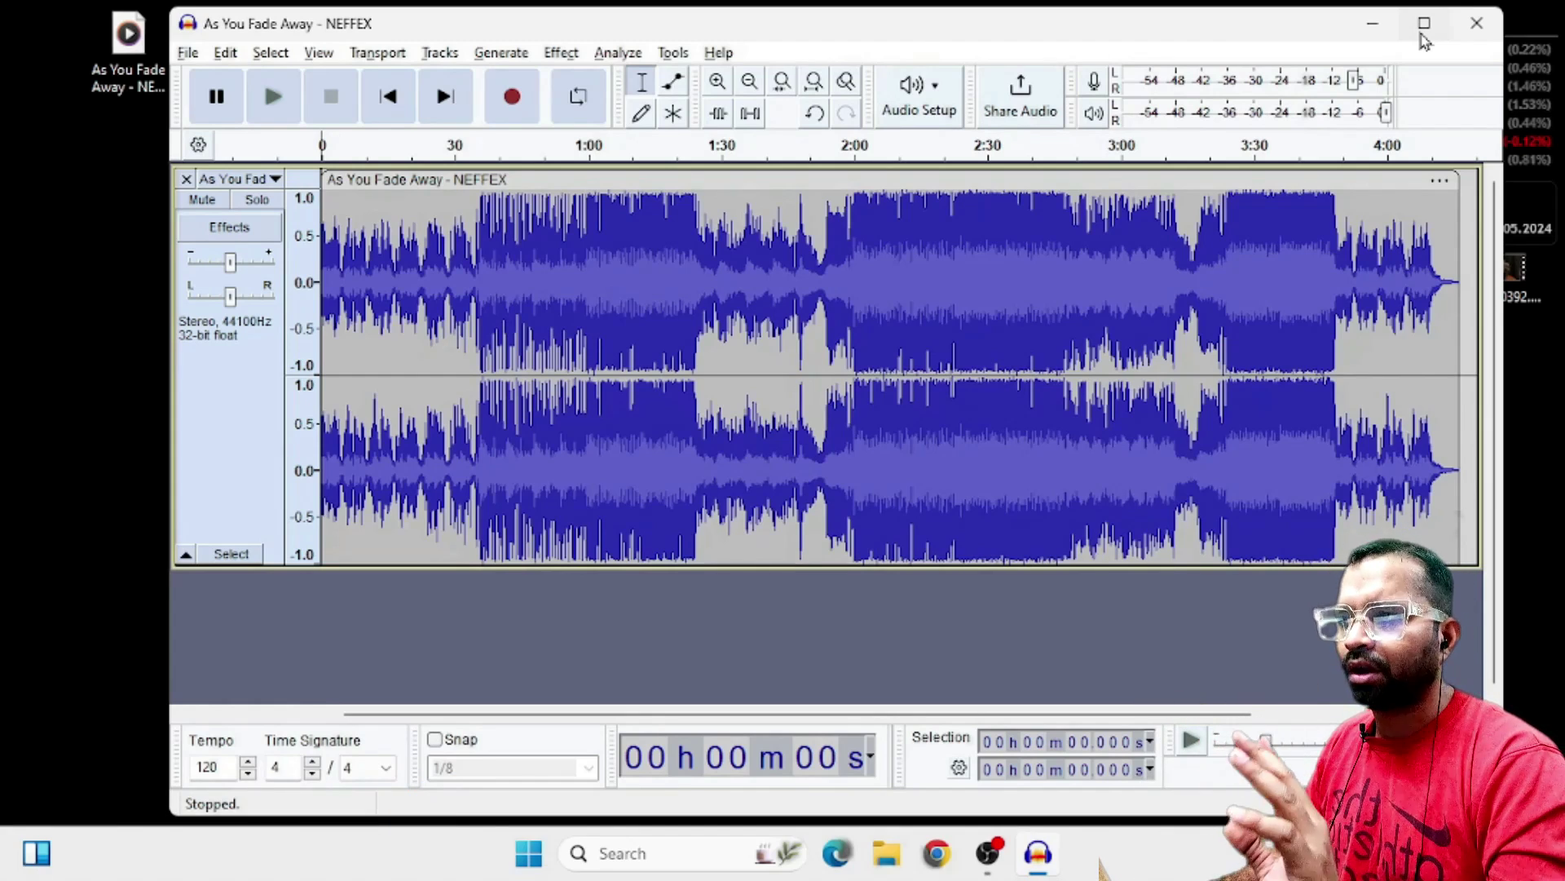
left_click(1424, 25)
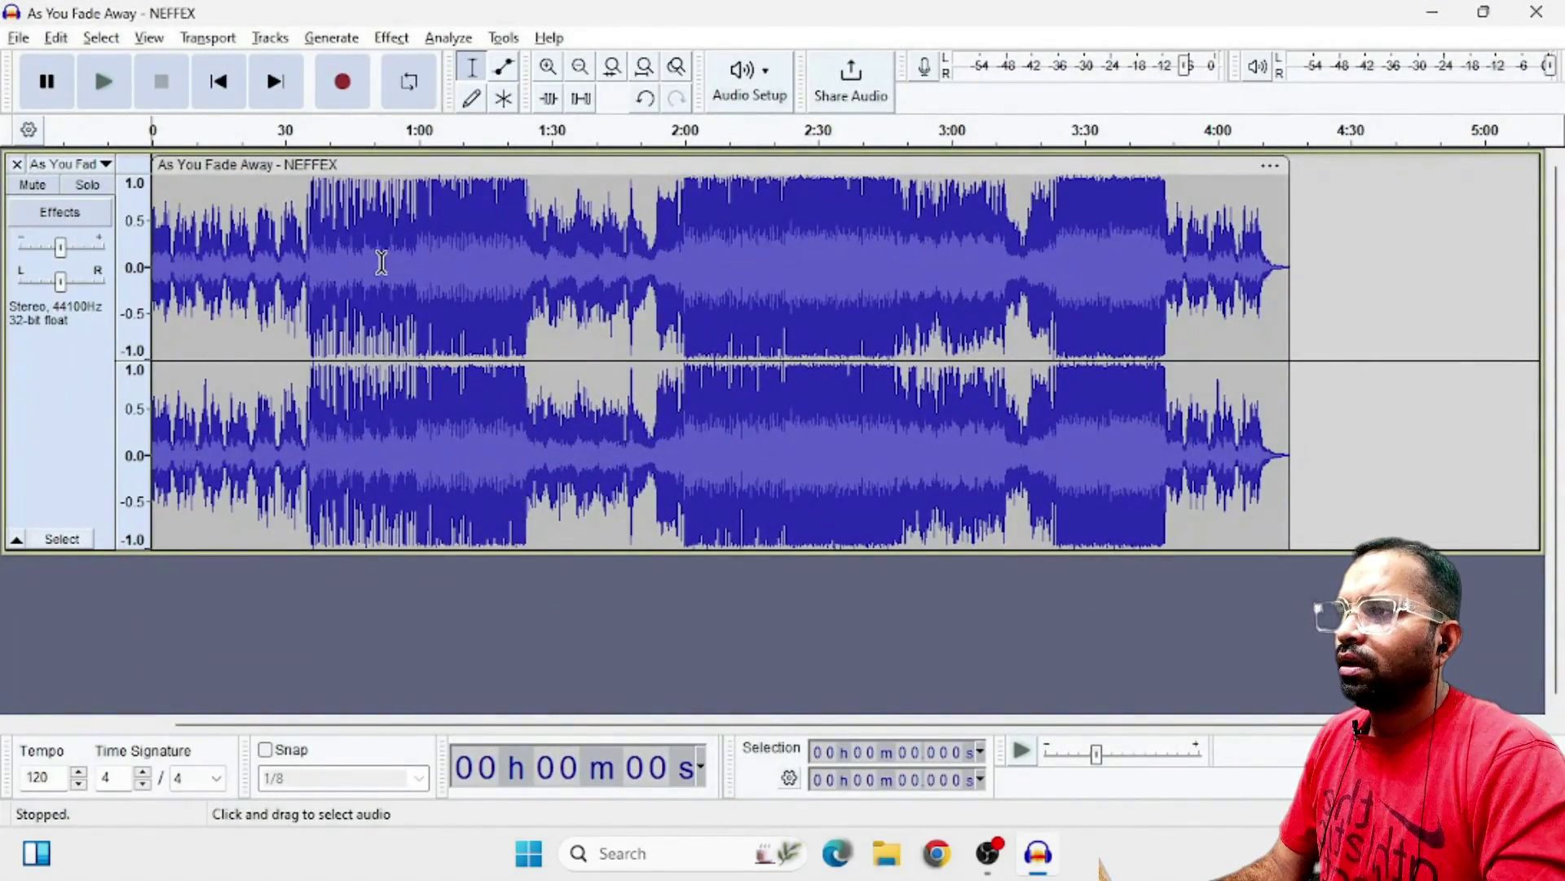
- Reduce the song track's height and play the song from about 1:01
left_click(420, 542)
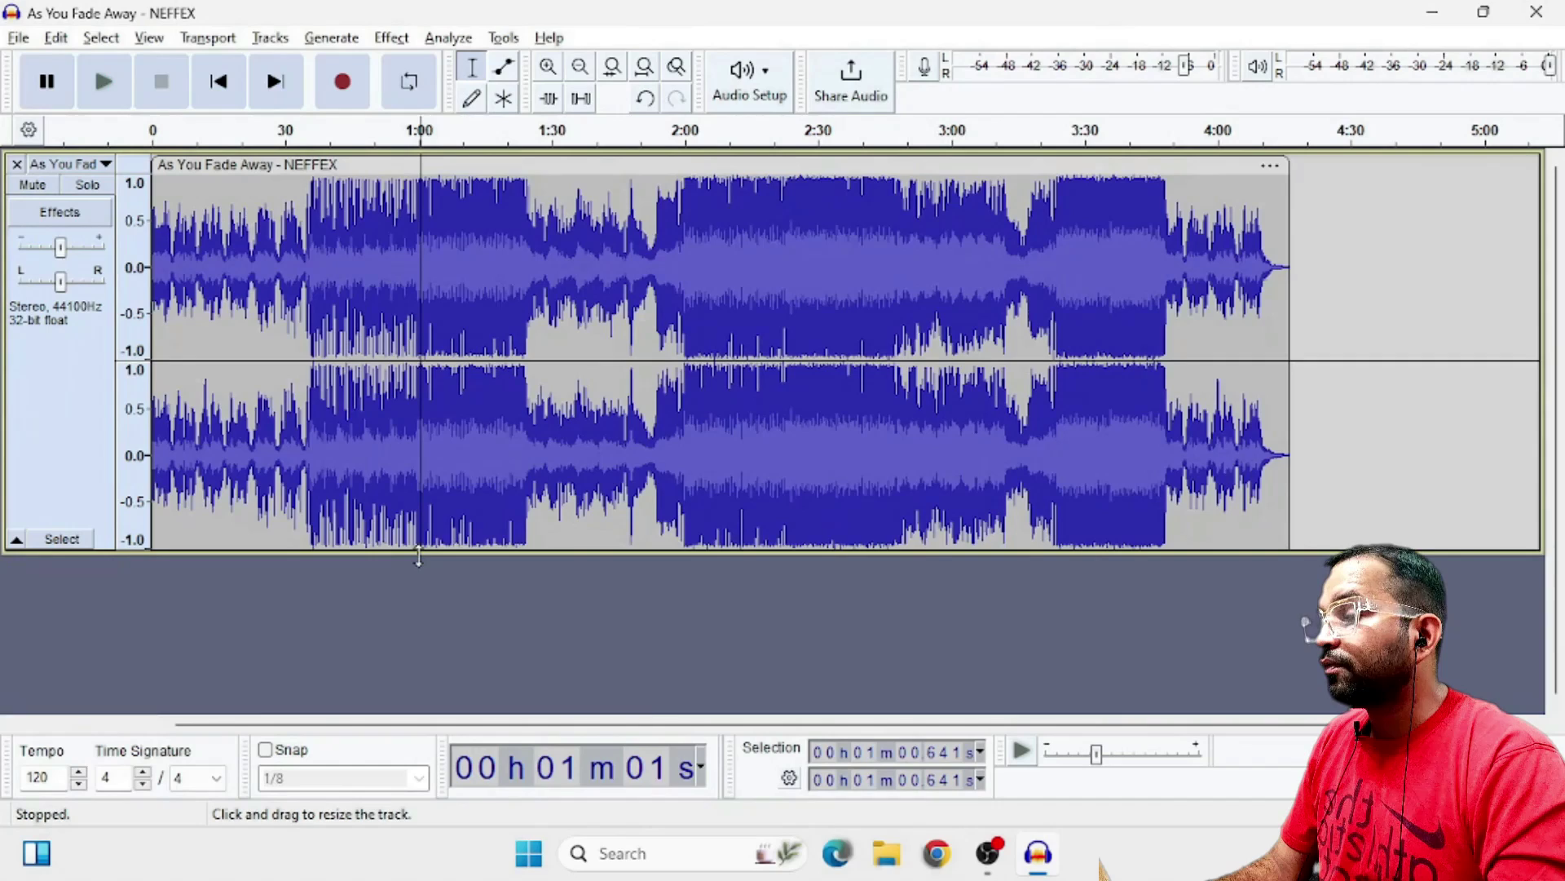
left_click_drag(420, 551, 447, 323)
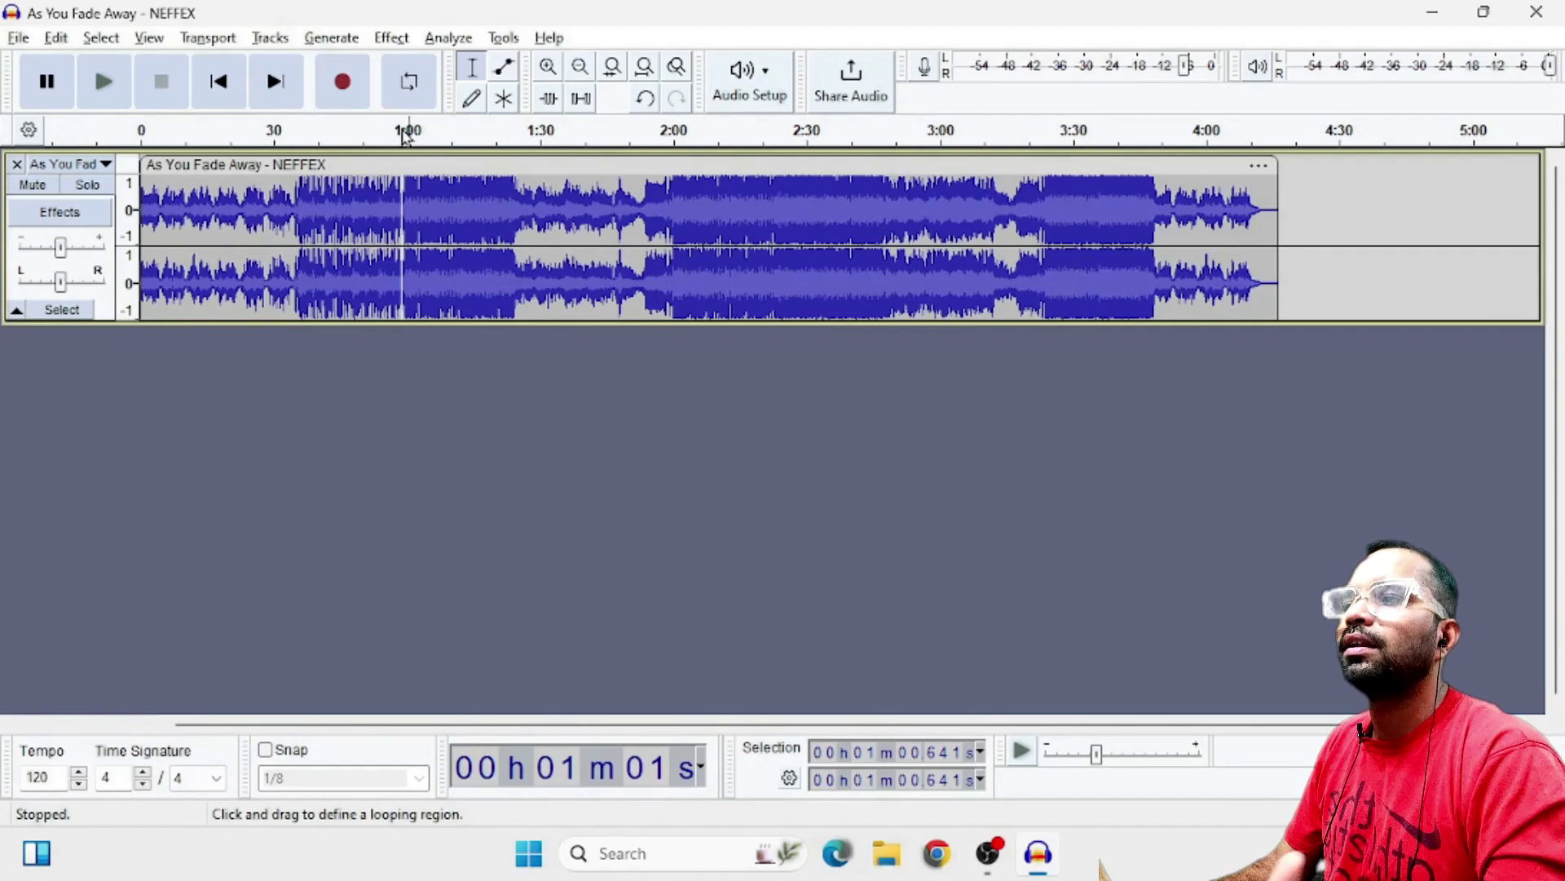
left_click(107, 93)
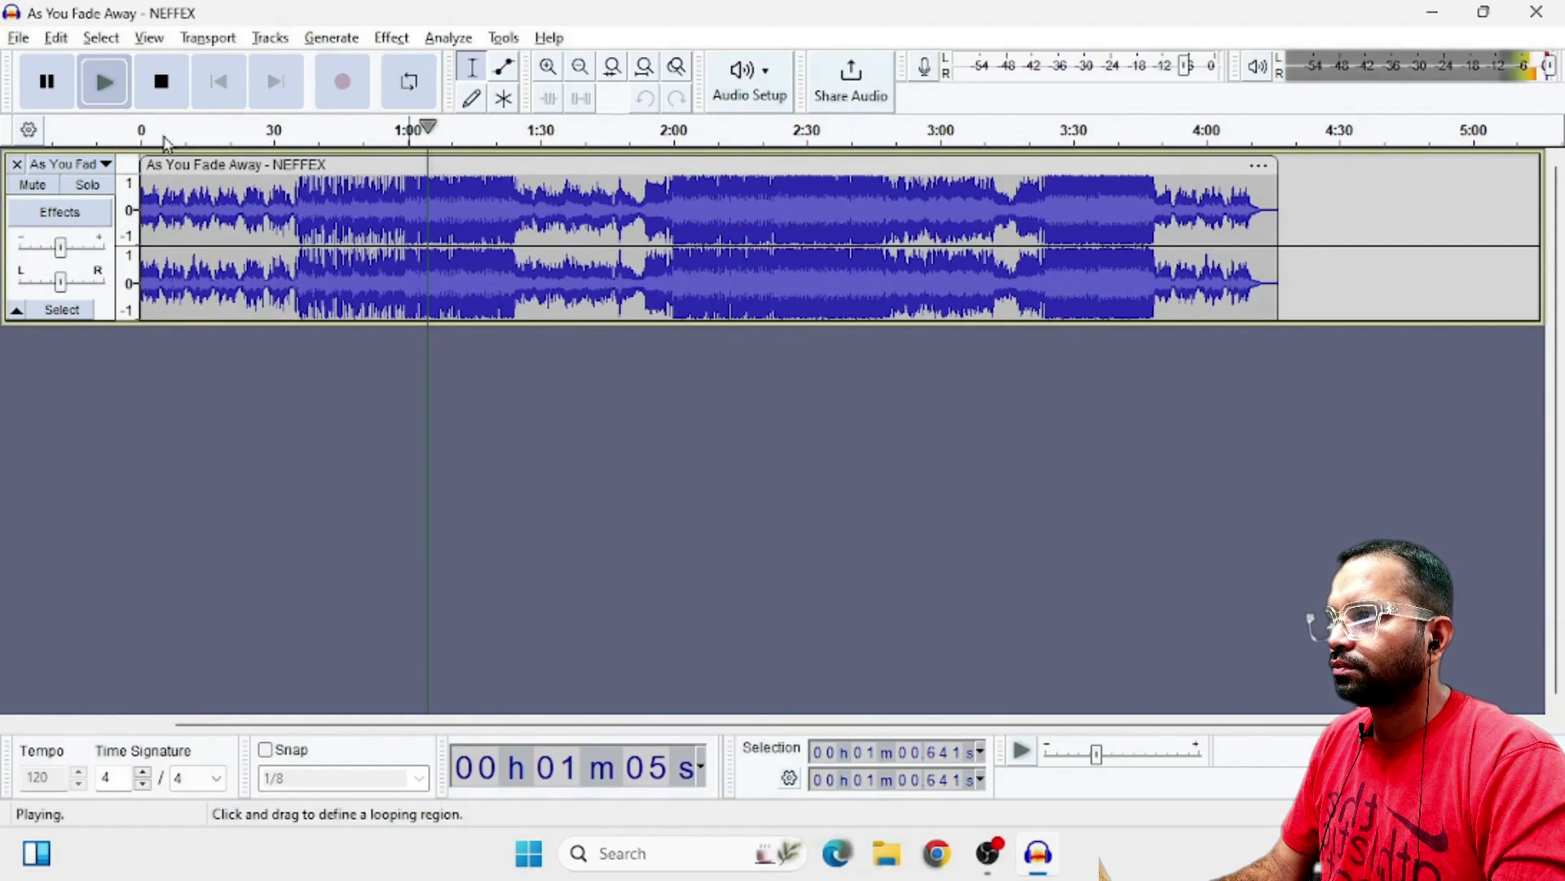
- Play the song from its beginning, stop playback and place the cursor at about 1:15 on the track
left_click(165, 141)
left_click(145, 133)
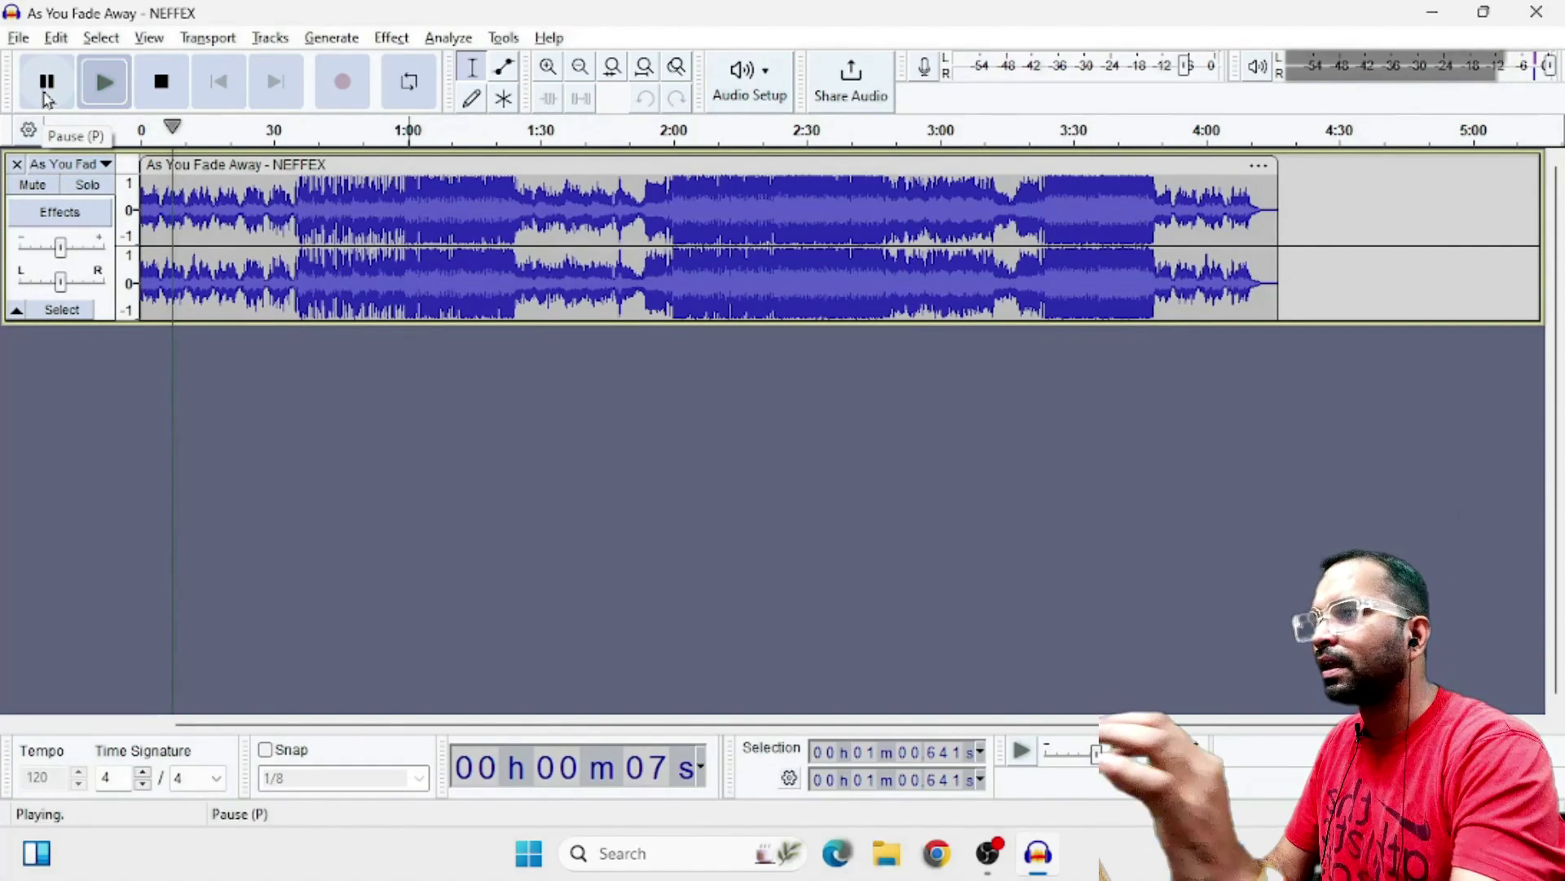
left_click(47, 82)
left_click(162, 82)
left_click(472, 277)
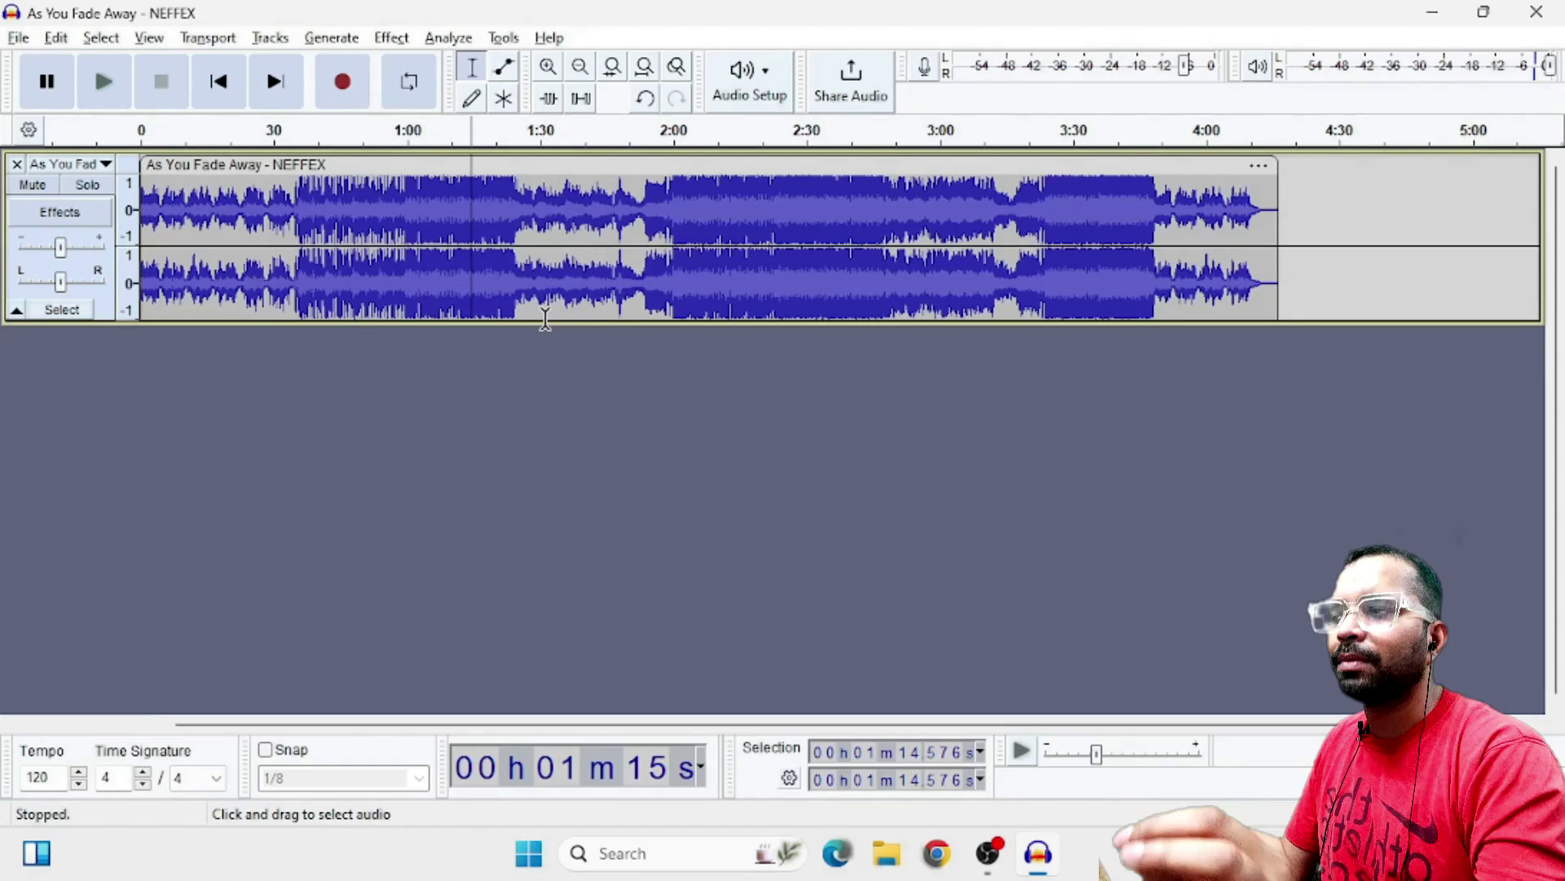
- Select the entire song and apply OpenVINO Music Separation in (2 Stem) Instrumental, Vocals mode with CPU as the inference device
key("ctrl+a")
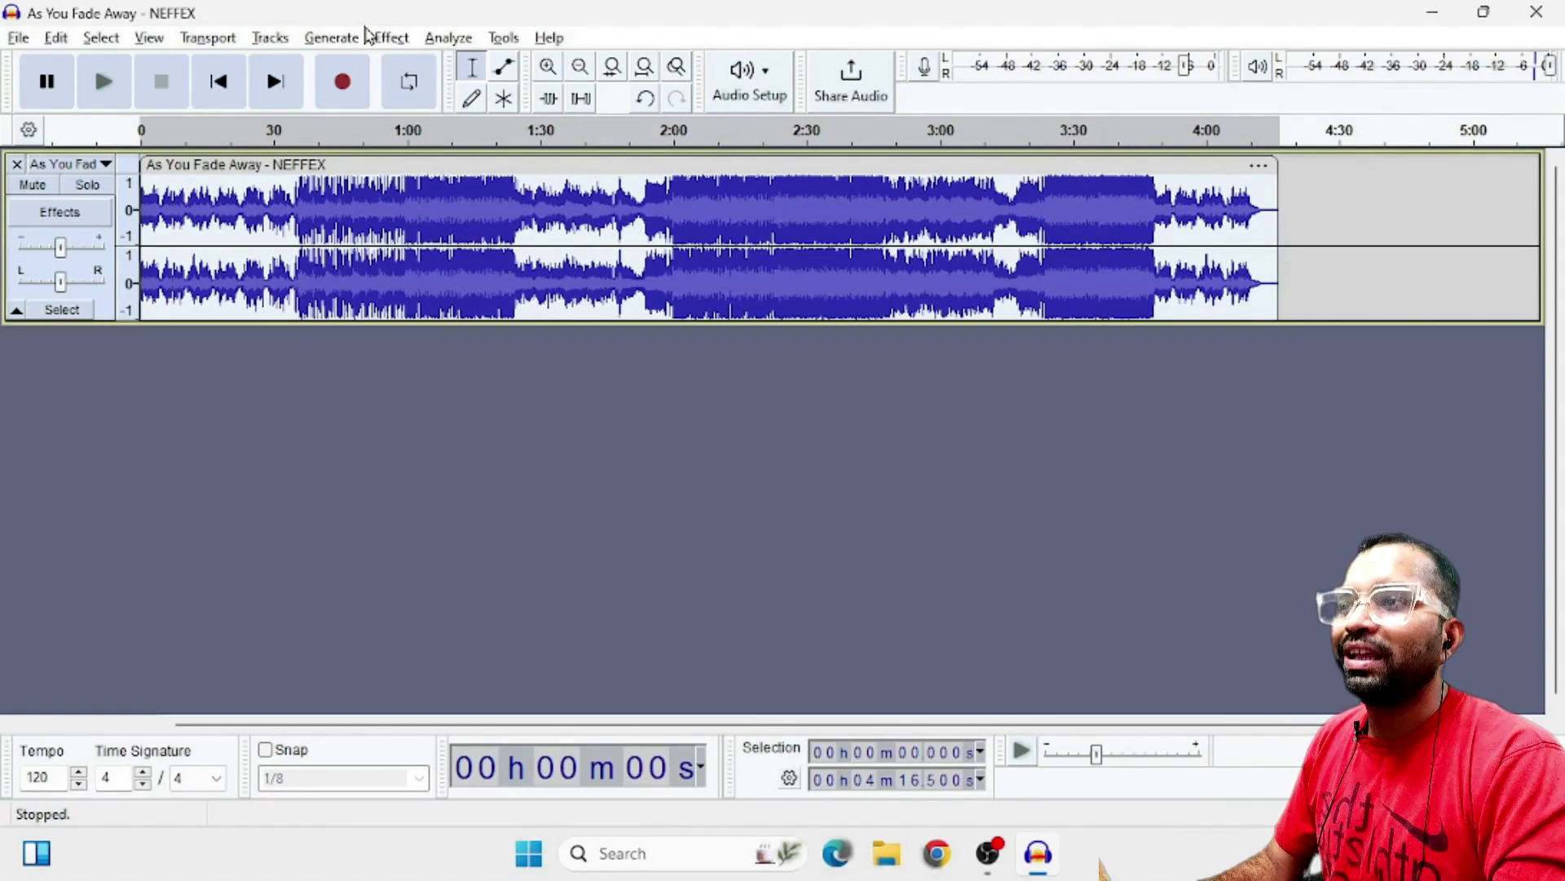
left_click(390, 38)
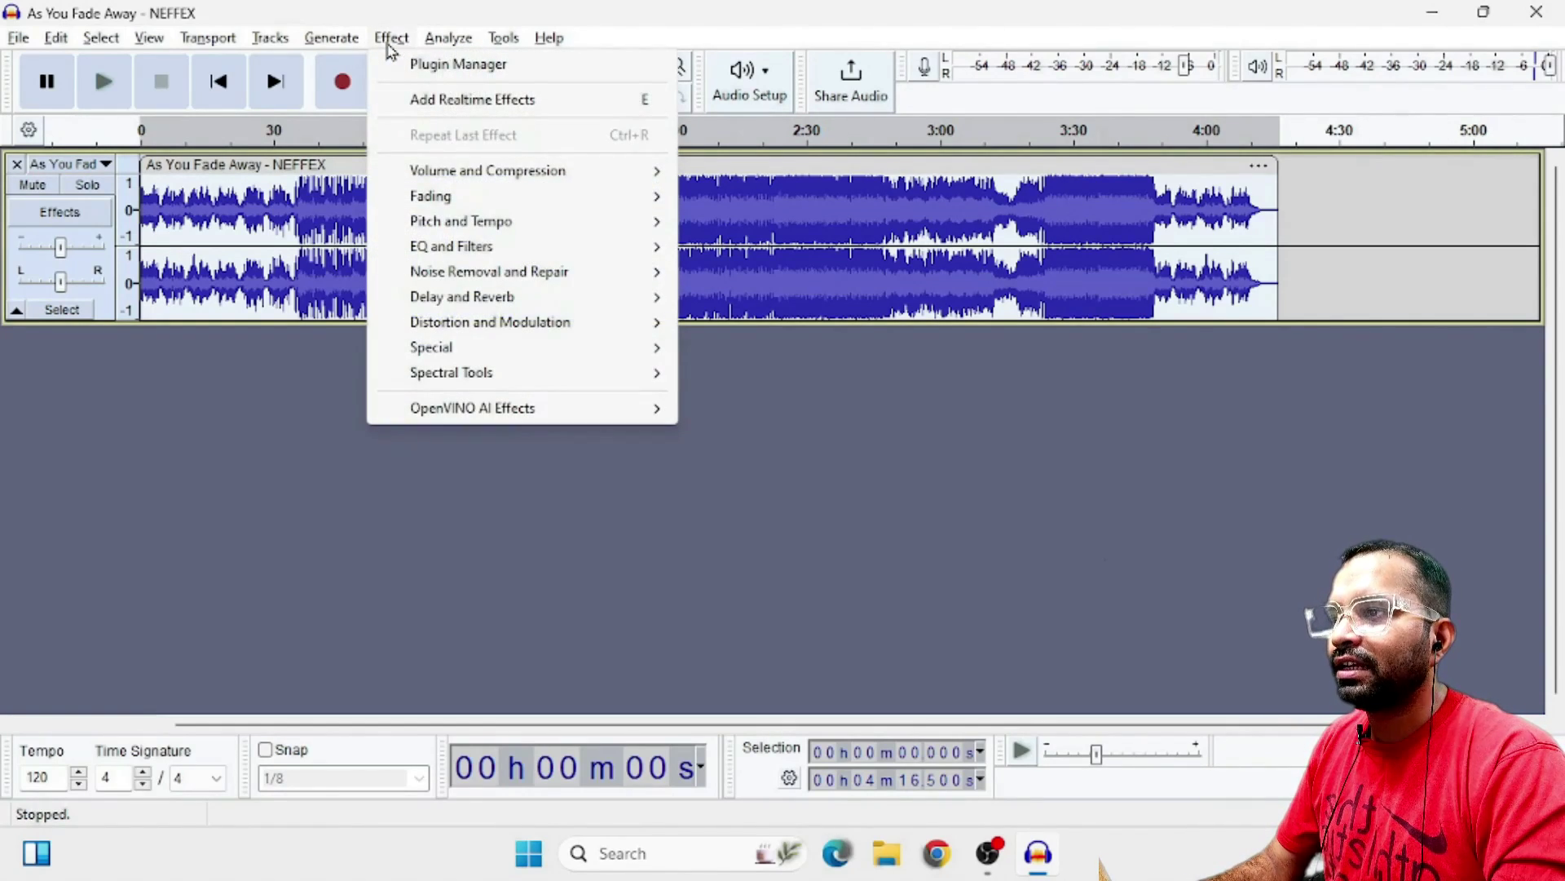
mouse_move(473, 416)
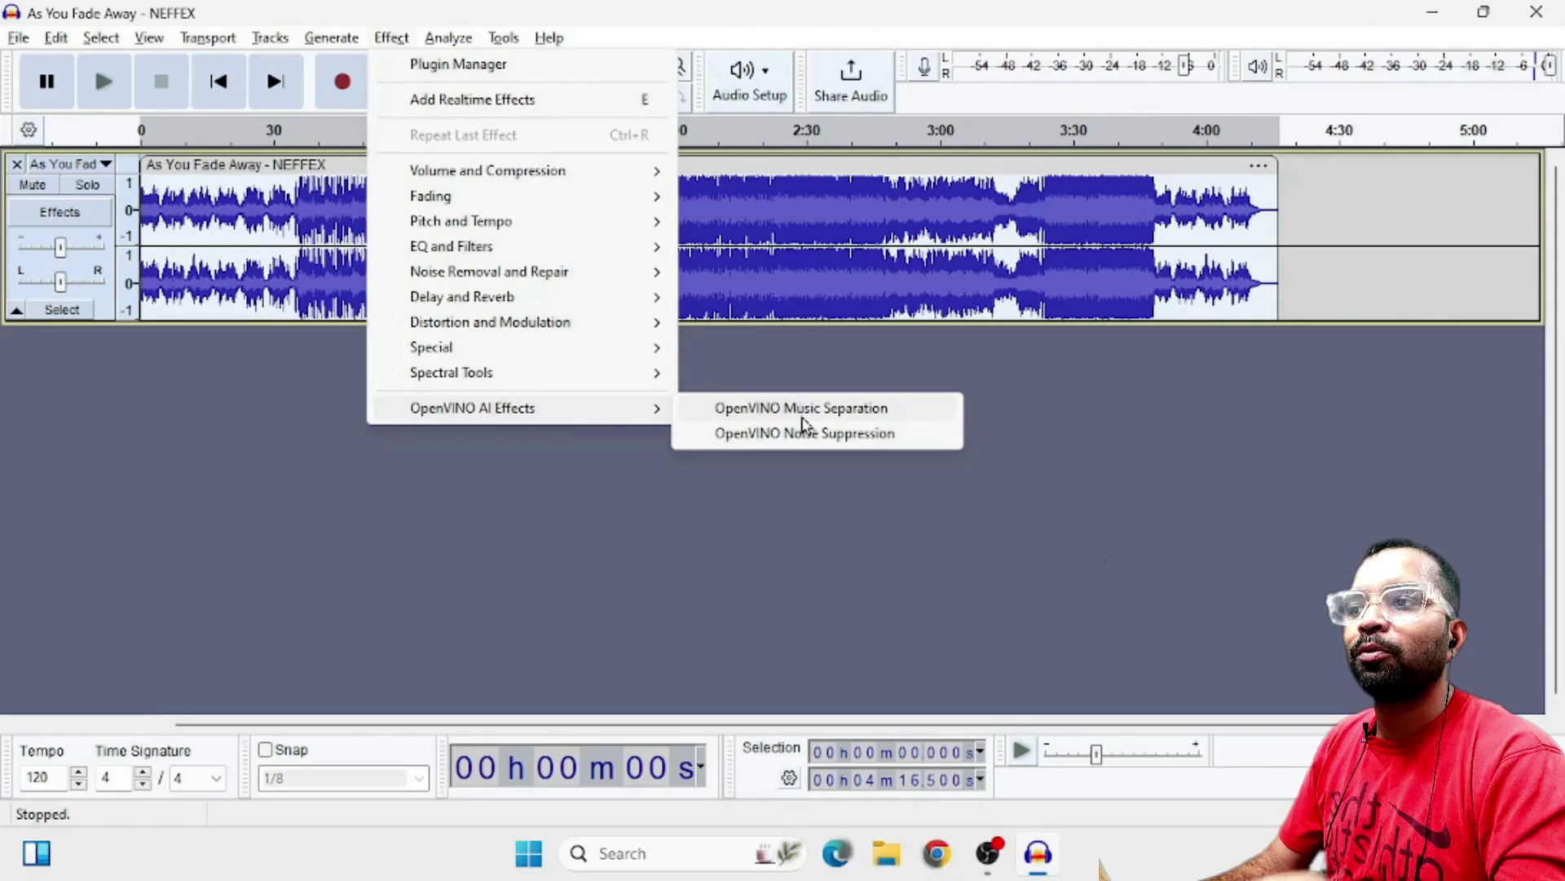
left_click(802, 418)
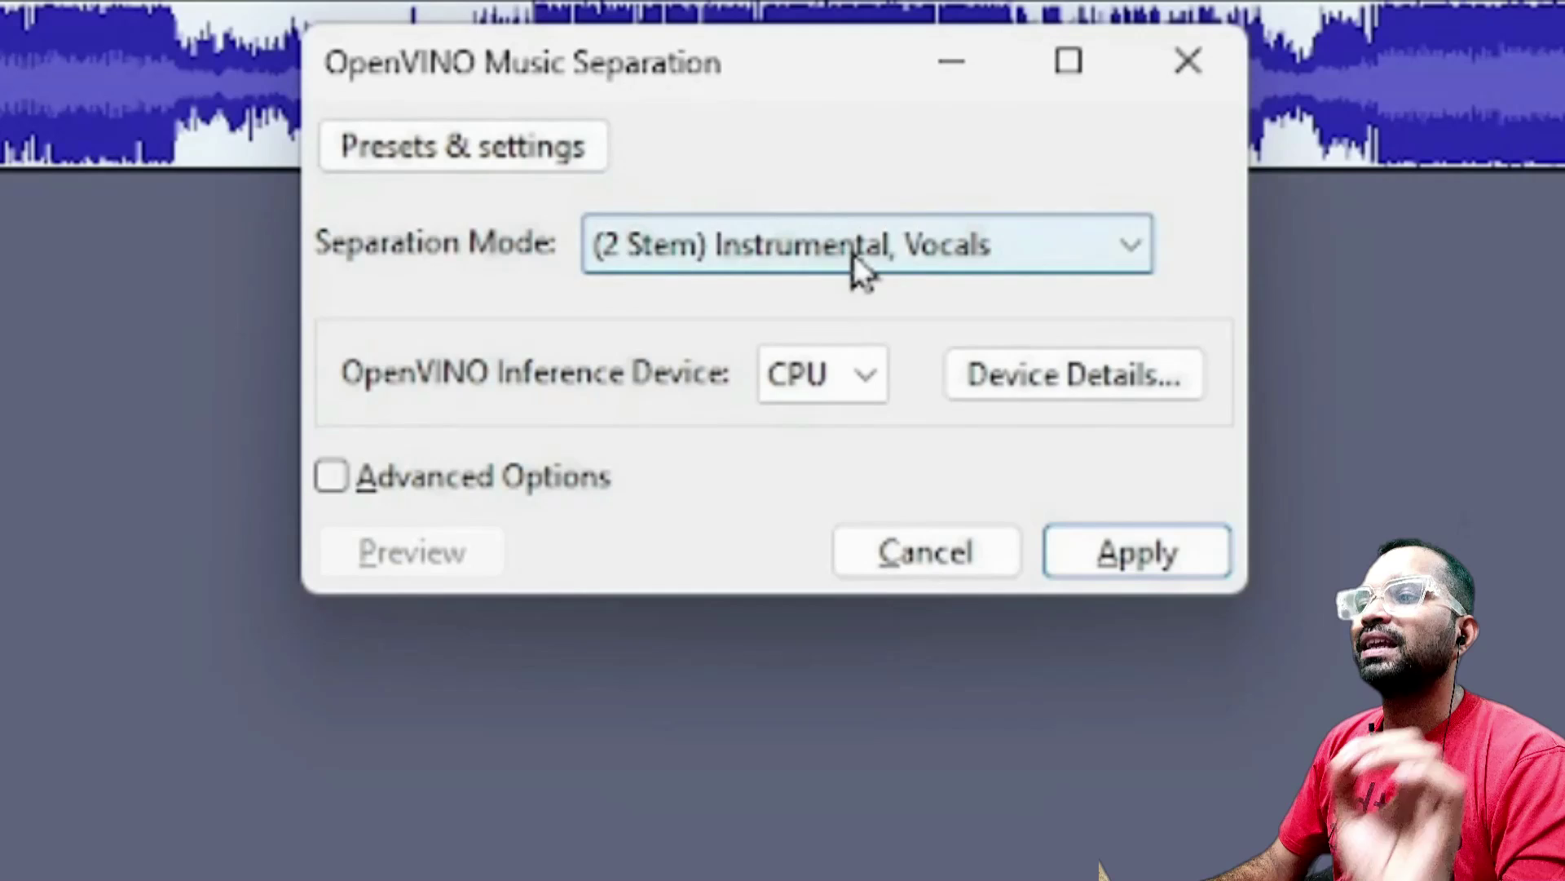
left_click(808, 359)
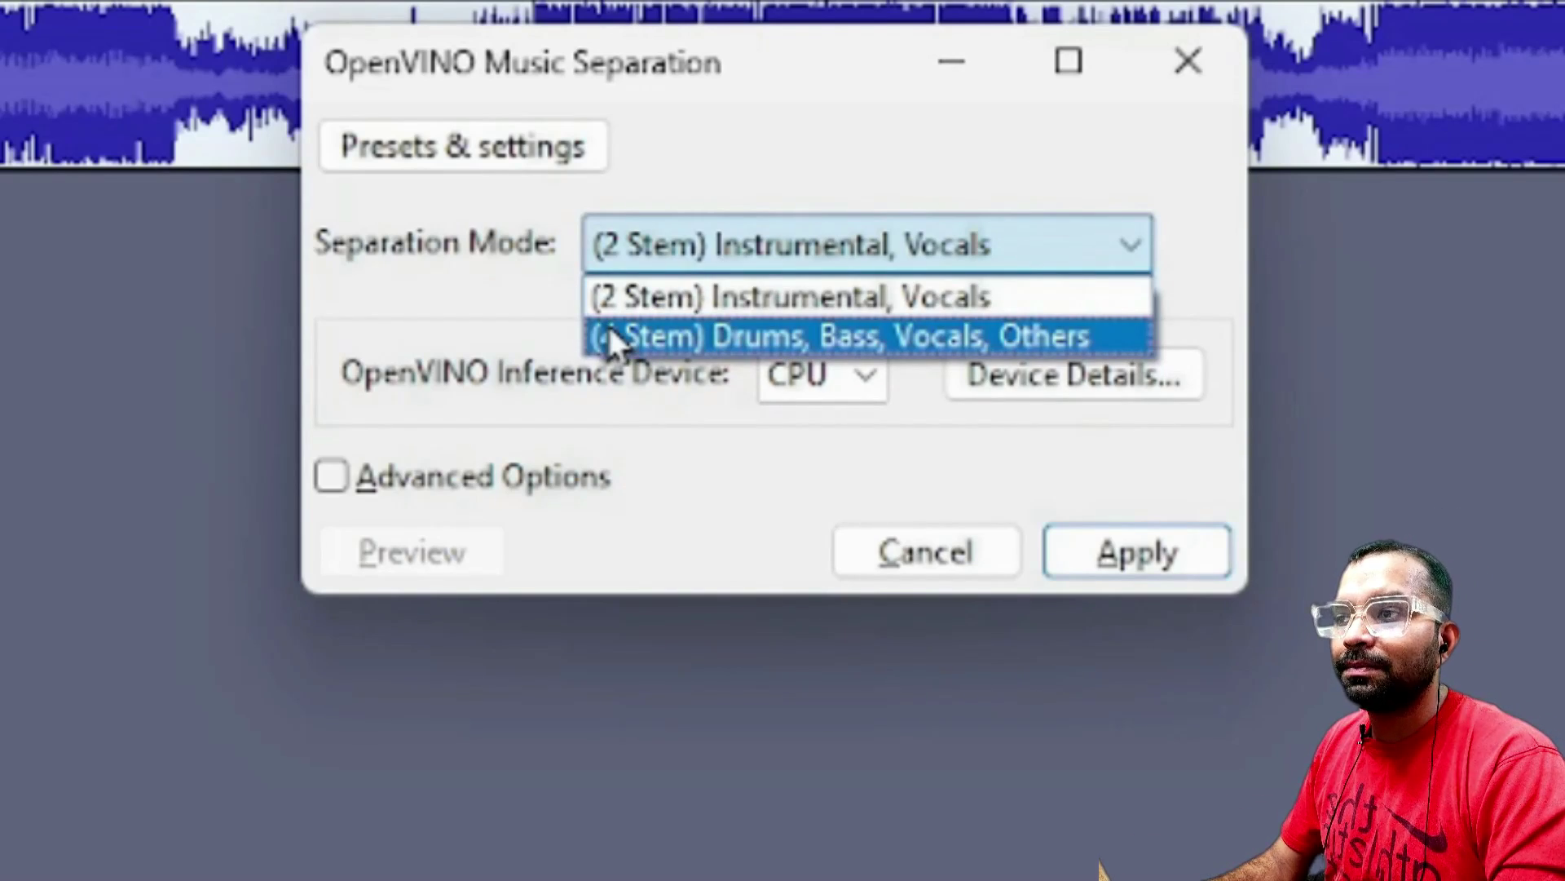
left_click(863, 306)
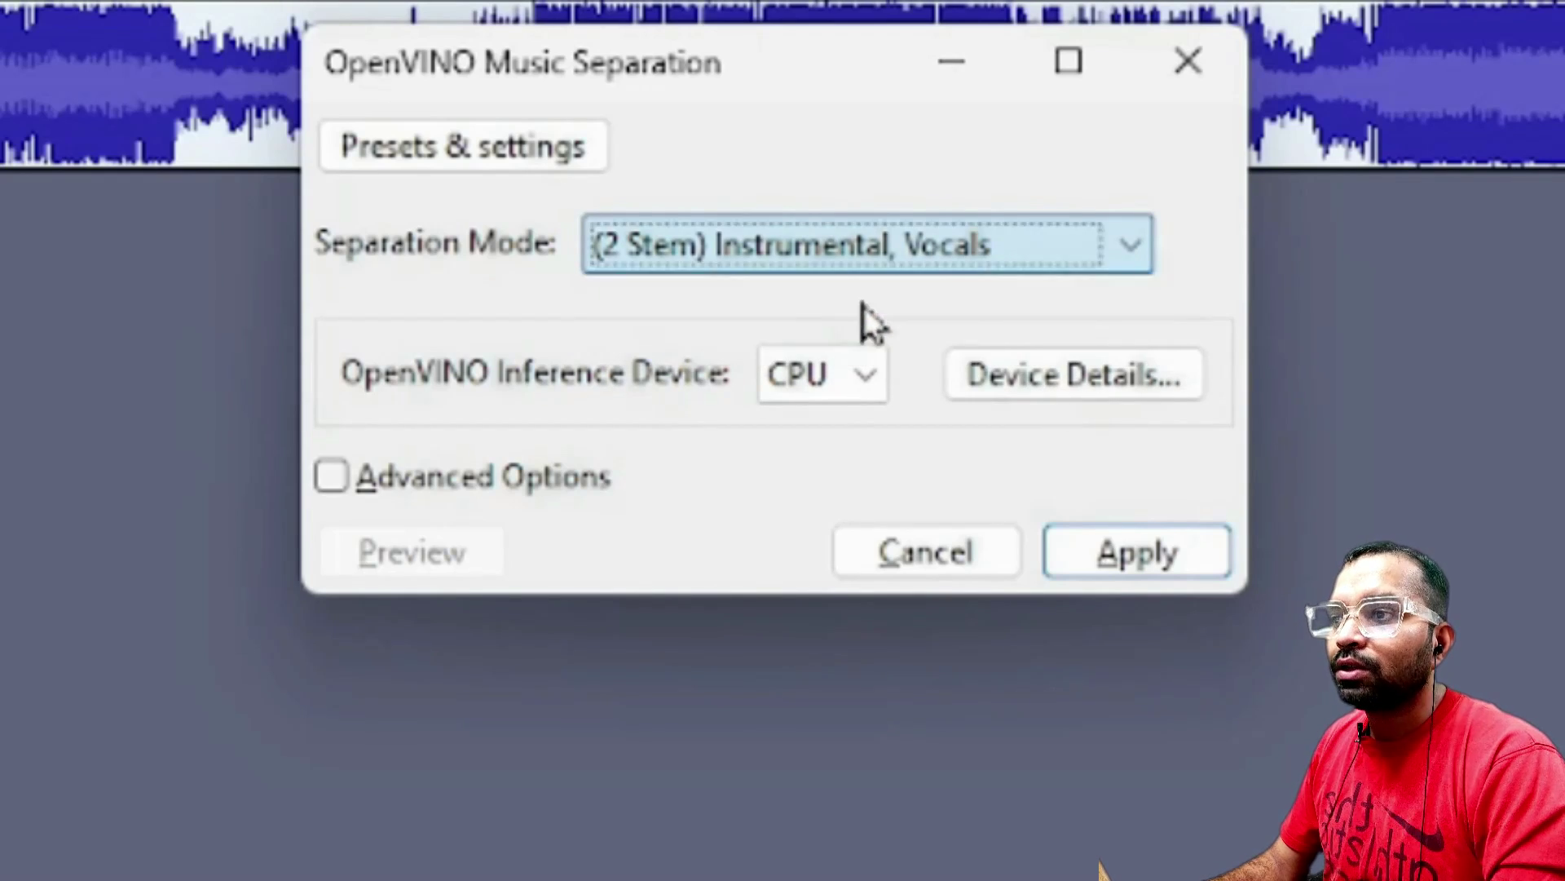
left_click(1107, 563)
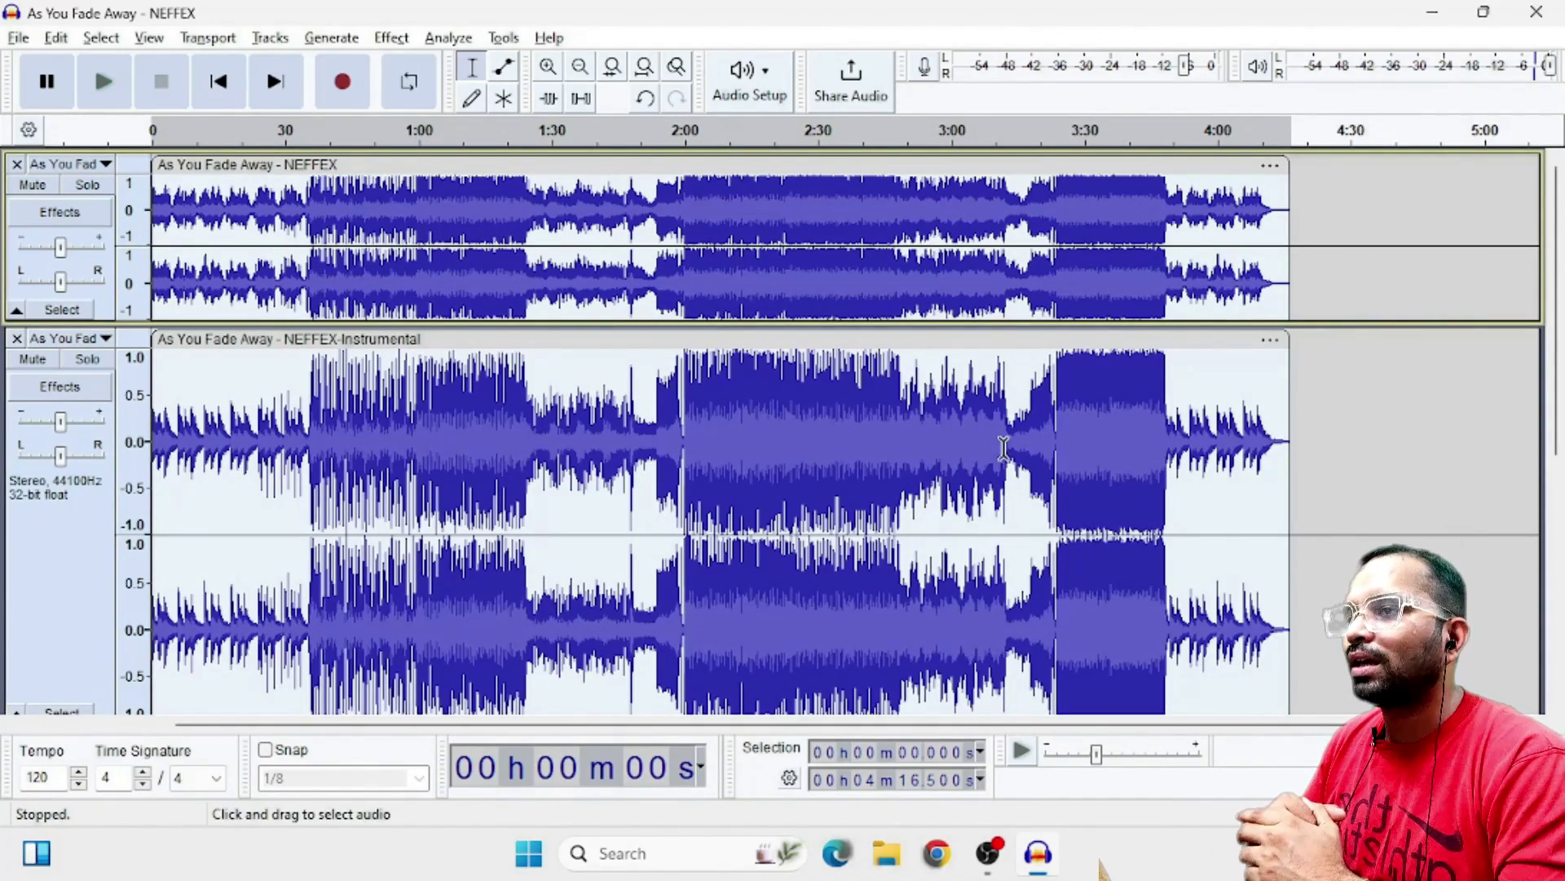
- Reduce the heights of the Instrumental and Vocals tracks so all three tracks fit in the project view
scroll(1013, 446, "down", 5)
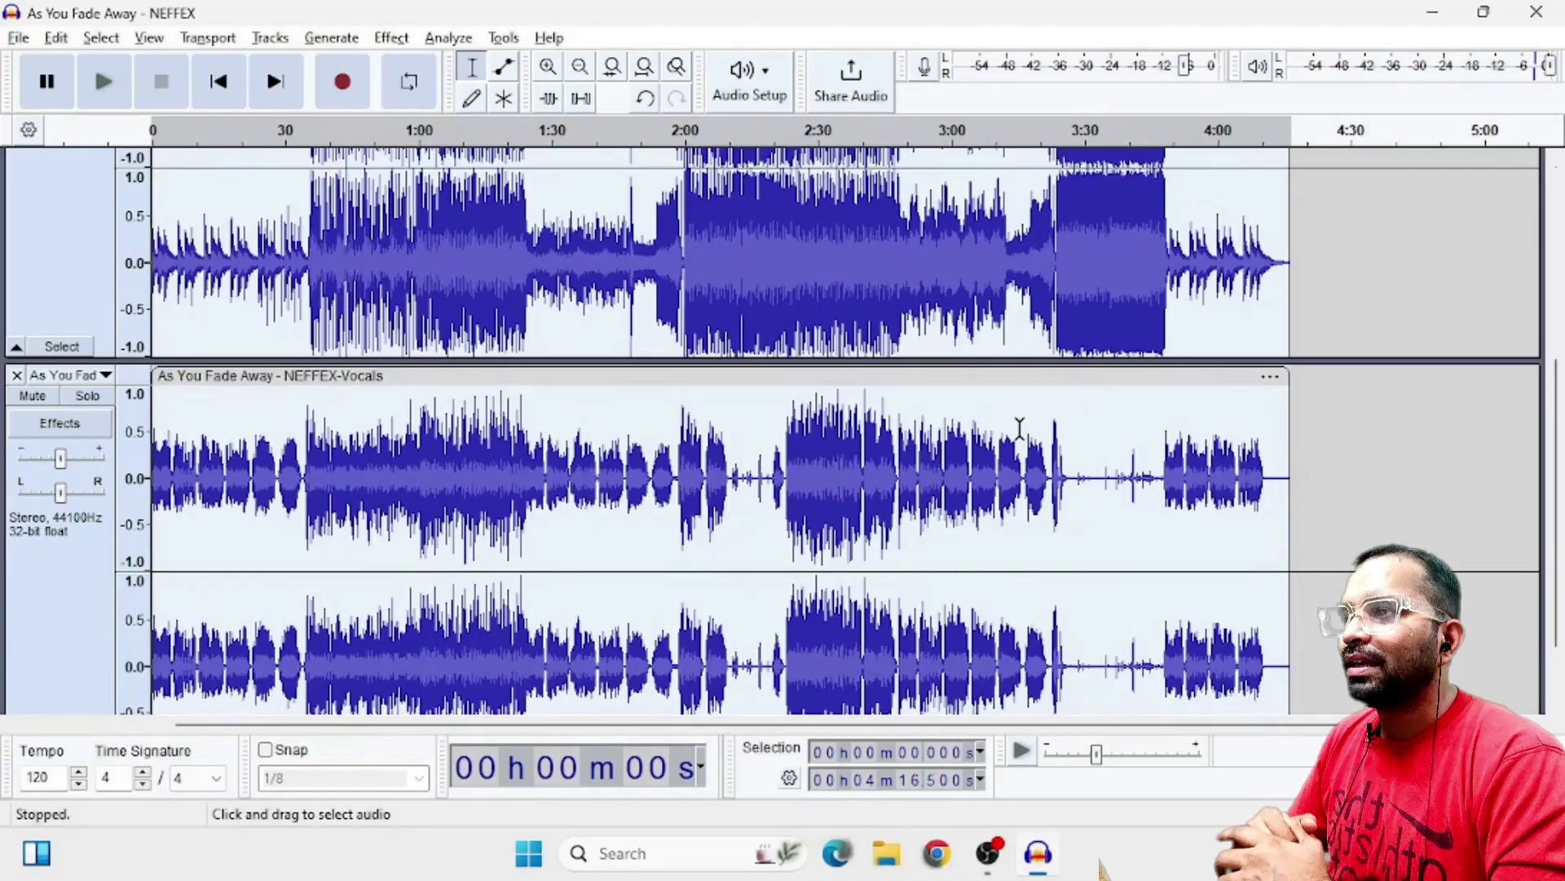
scroll(1019, 428, "down", 1)
scroll(1019, 428, "up", 3)
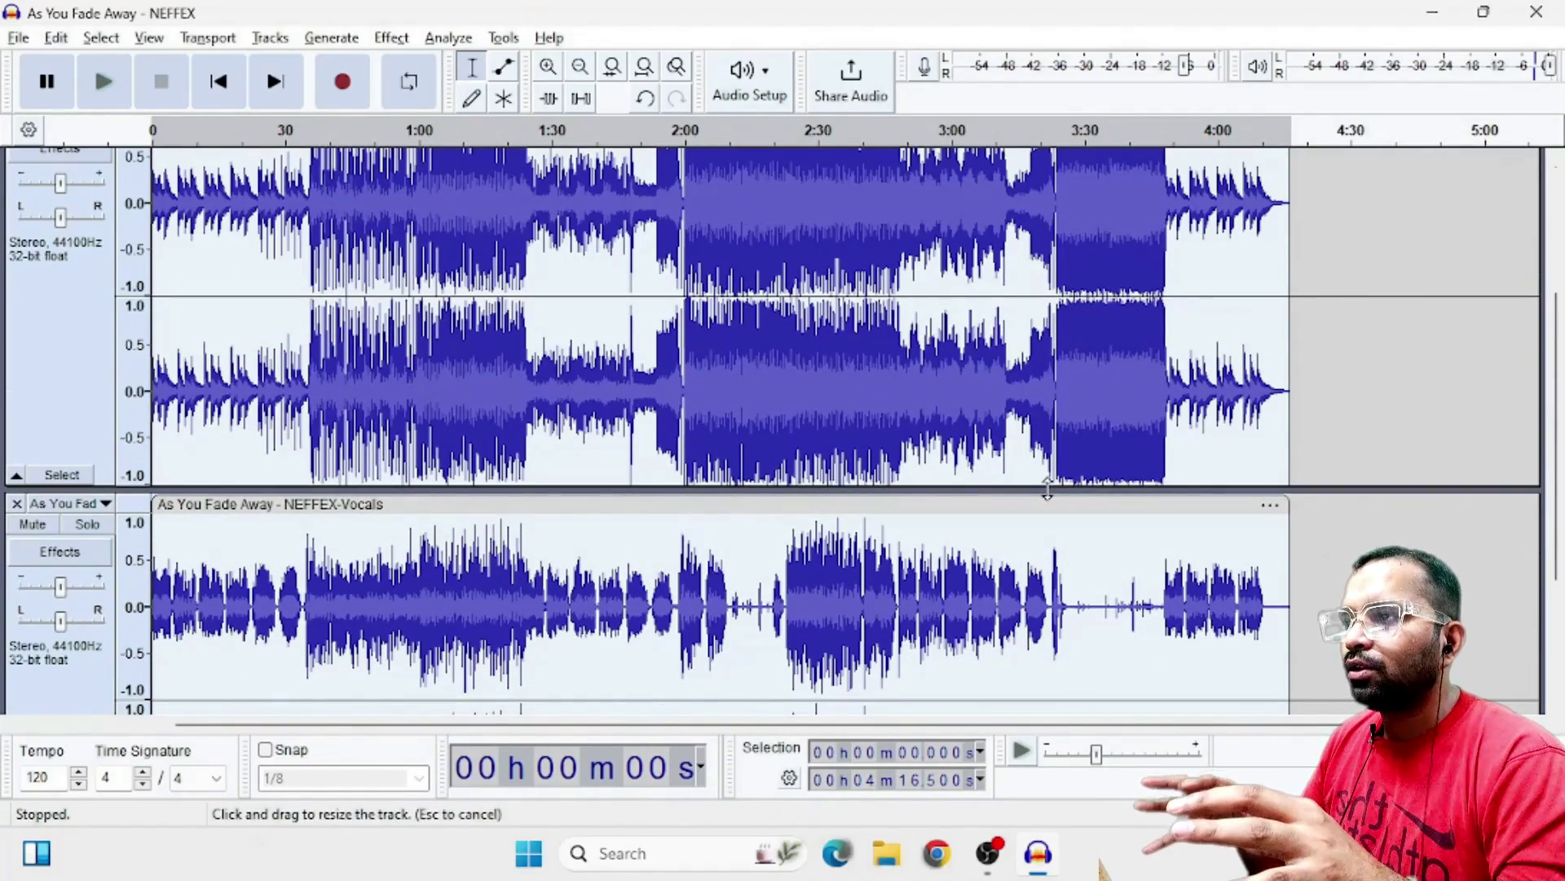
left_click_drag(1048, 489, 1078, 270)
scroll(1081, 501, "down", 1)
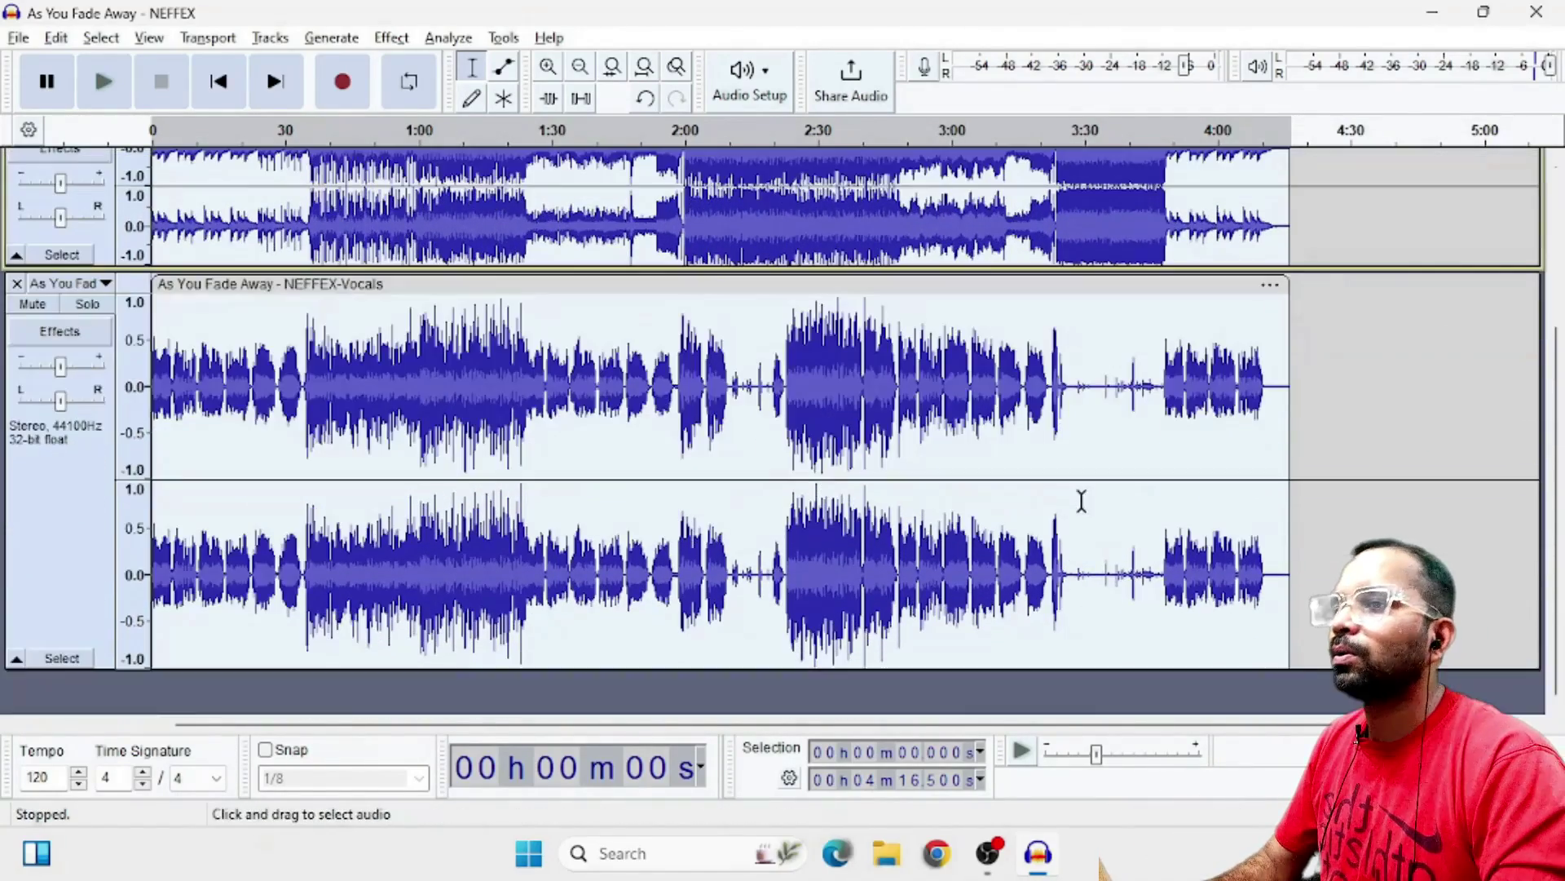
left_click_drag(1026, 664, 1050, 480)
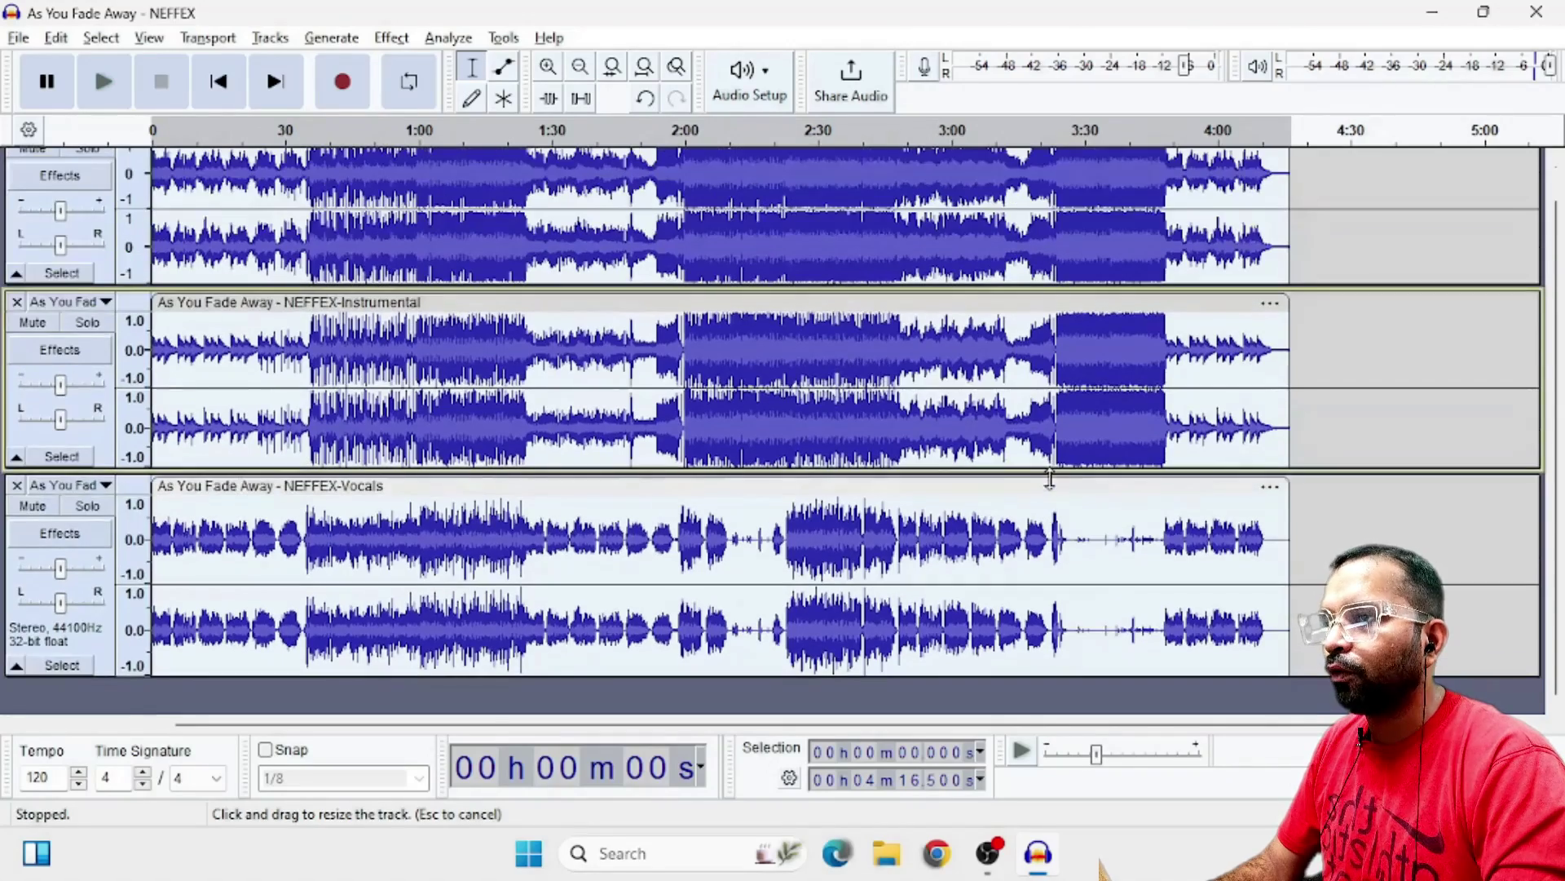
scroll(1052, 489, "up", 2)
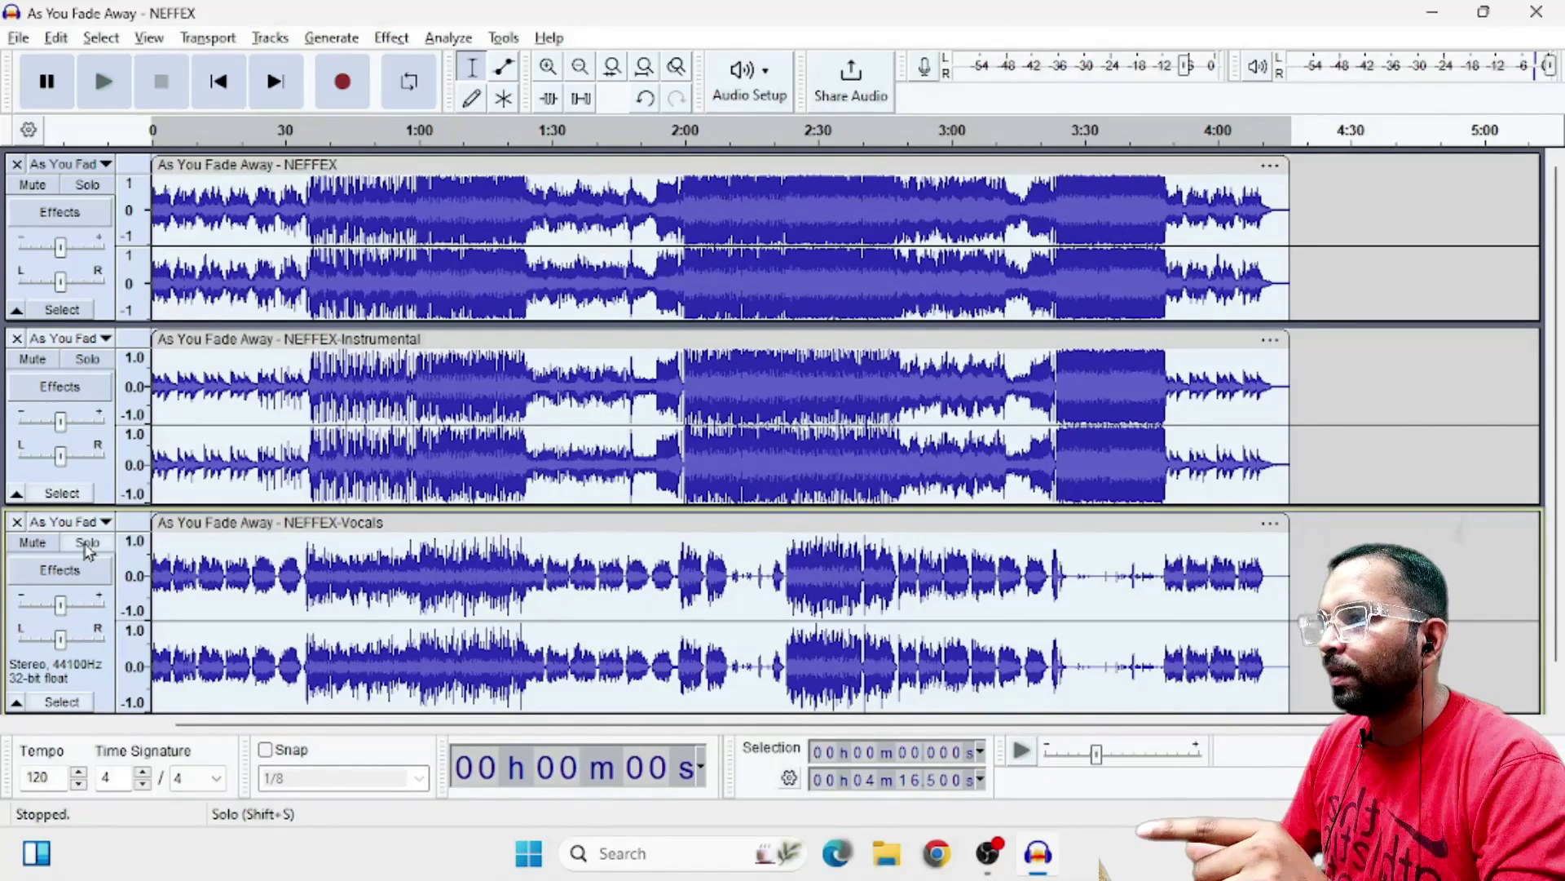
- Solo the Vocals track, play it from the start and pause playback after about 12 seconds
left_click(87, 543)
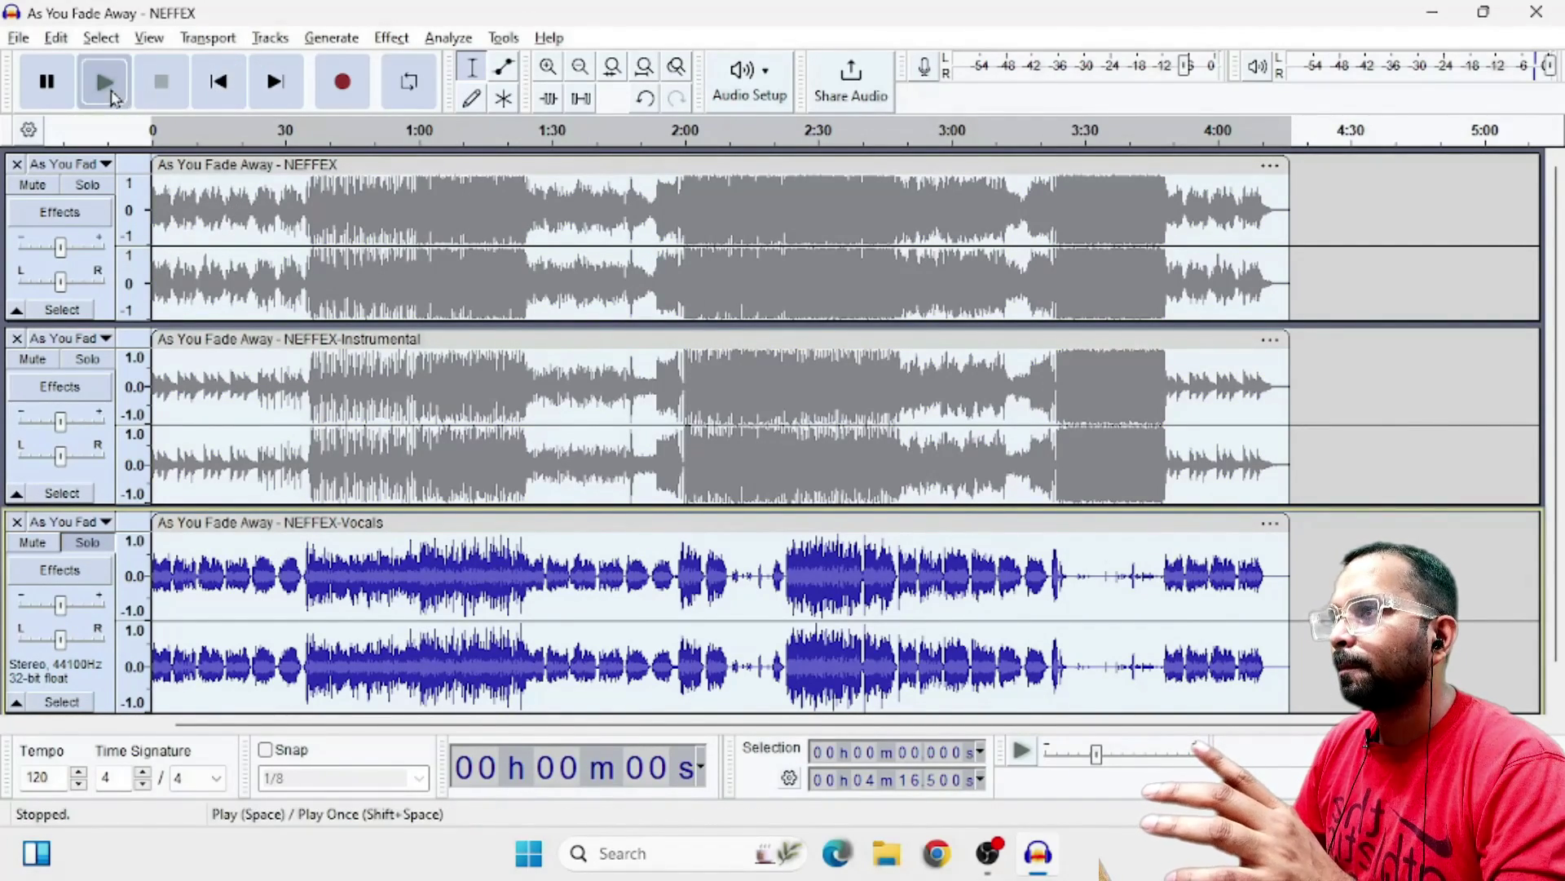
left_click(104, 82)
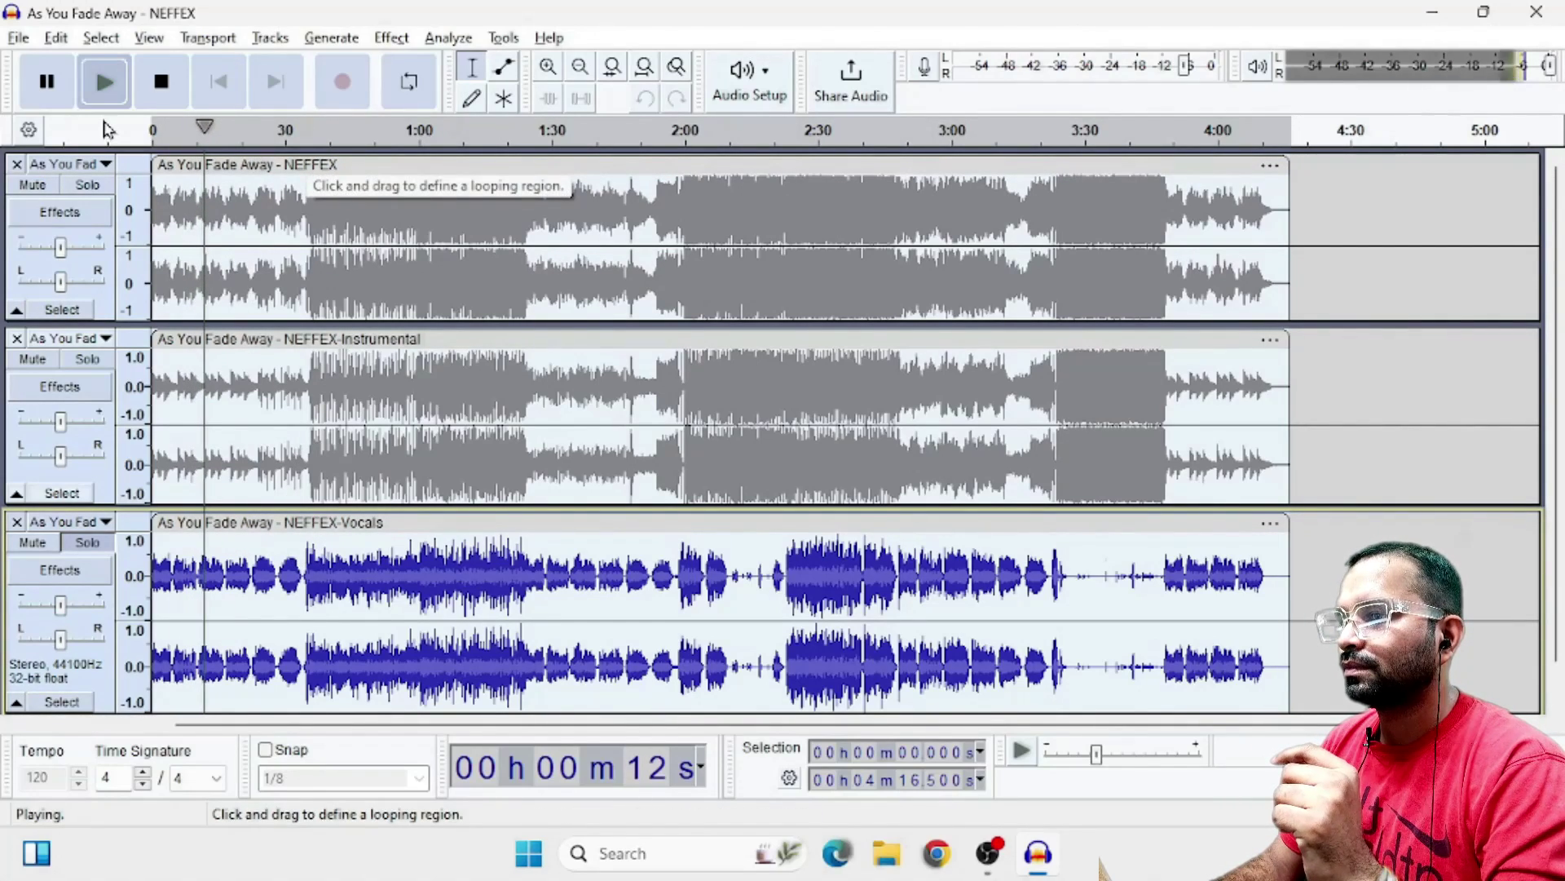
left_click(47, 81)
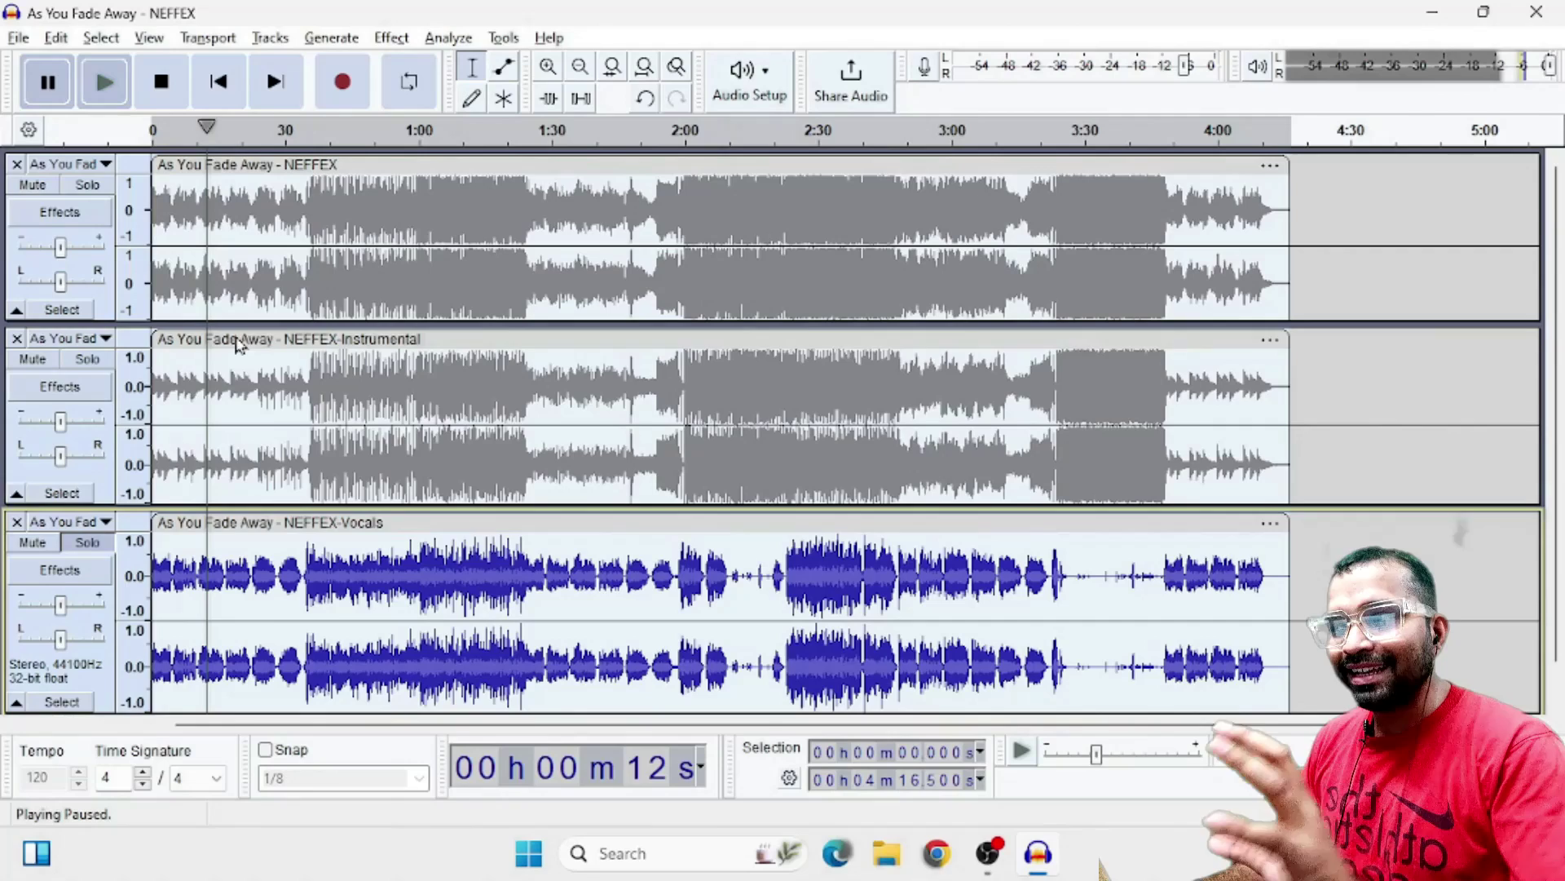
- Solo the Instrumental track together with the Vocals track, play both from the start and pause playback
left_click(102, 362)
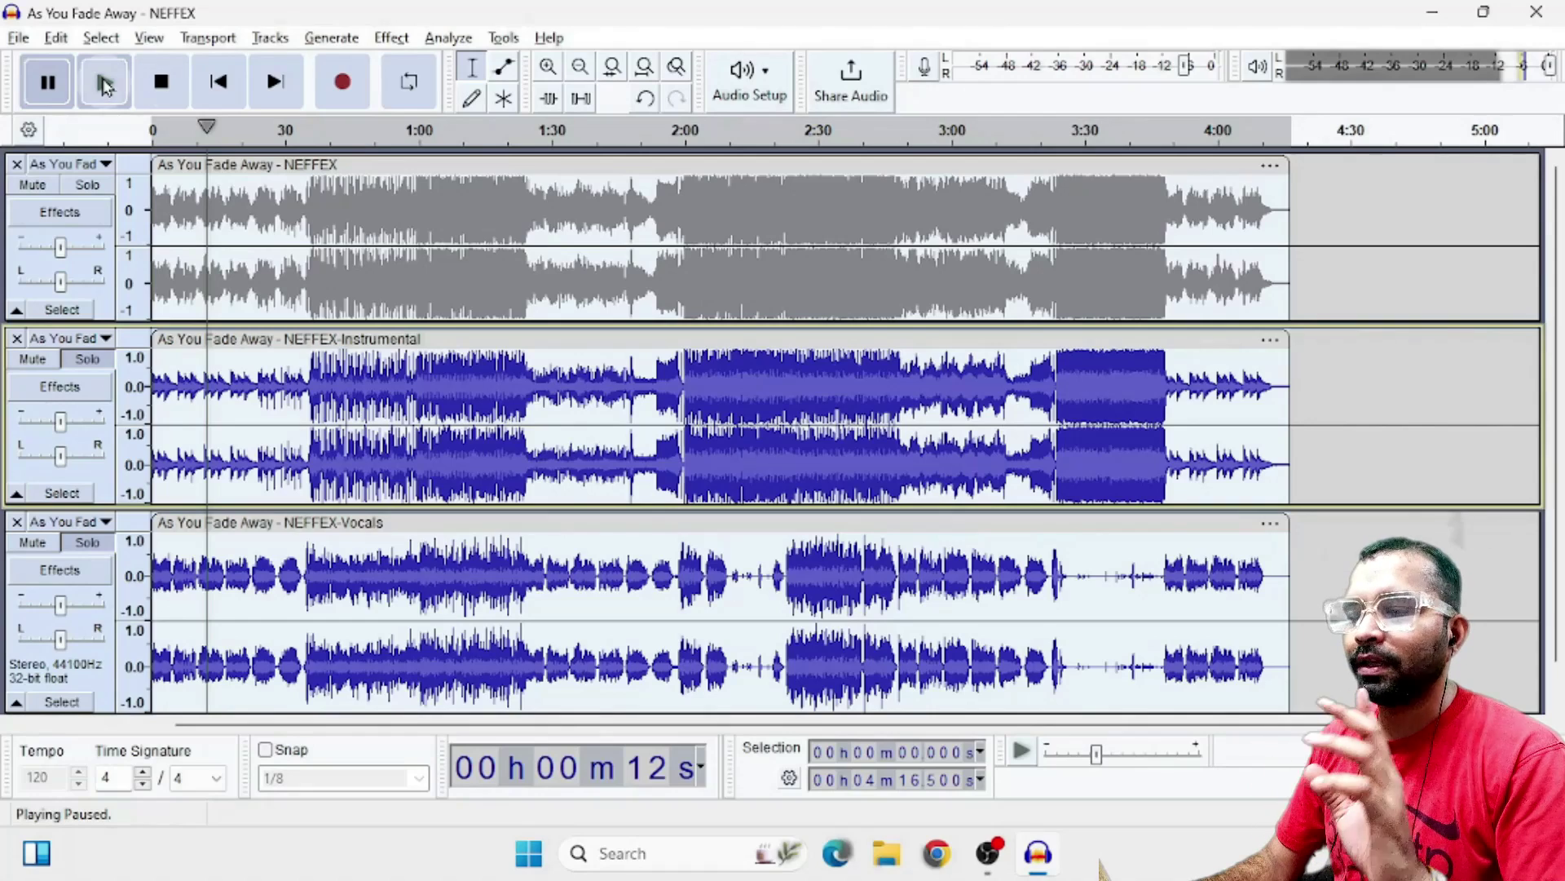
left_click(104, 83)
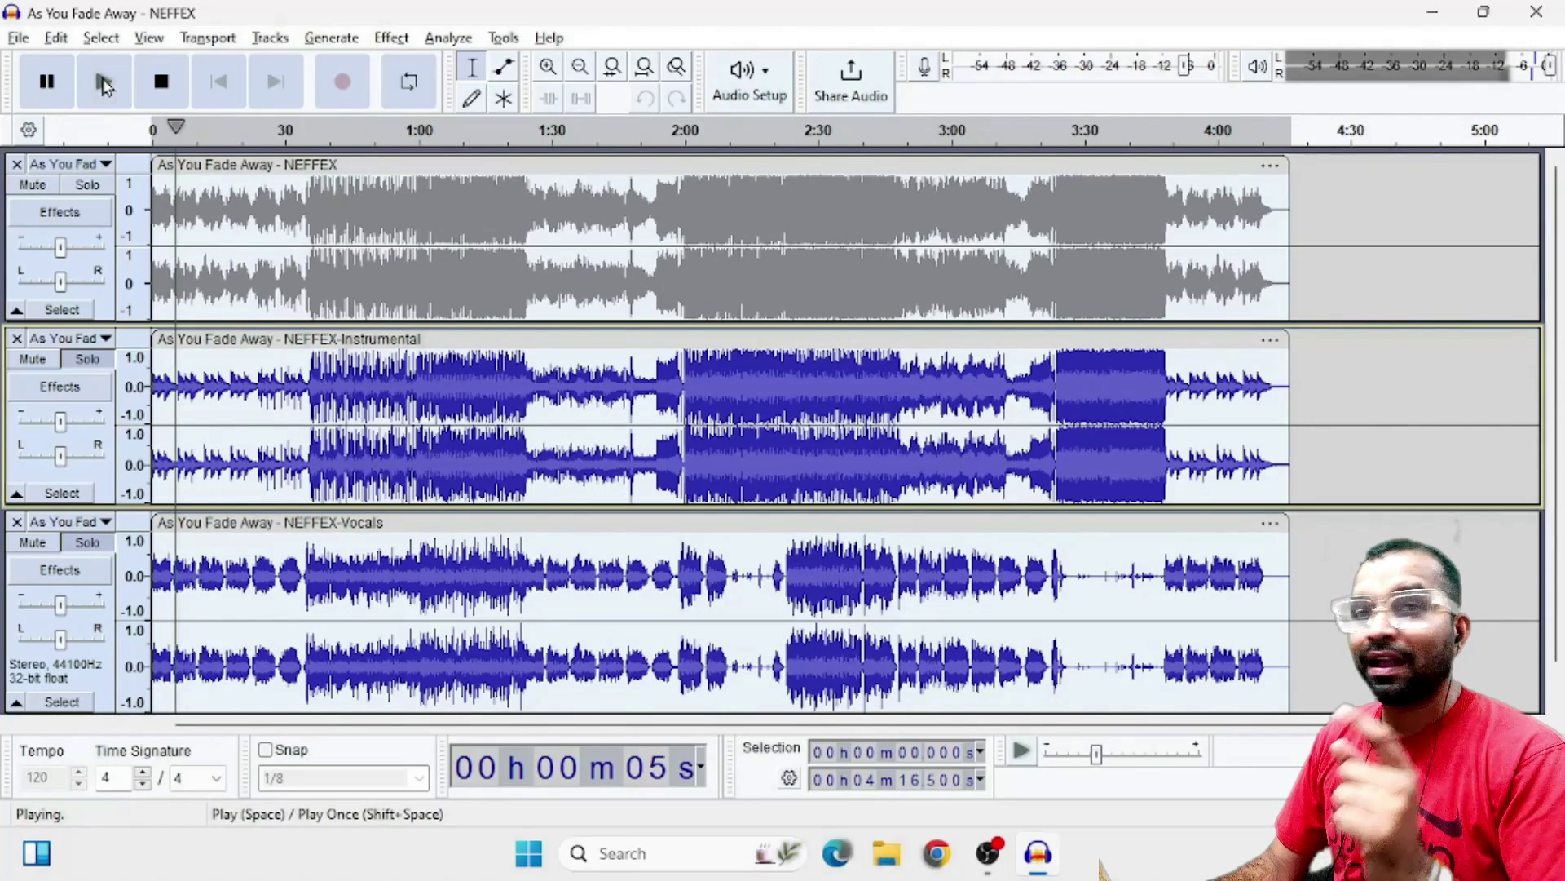
left_click(104, 82)
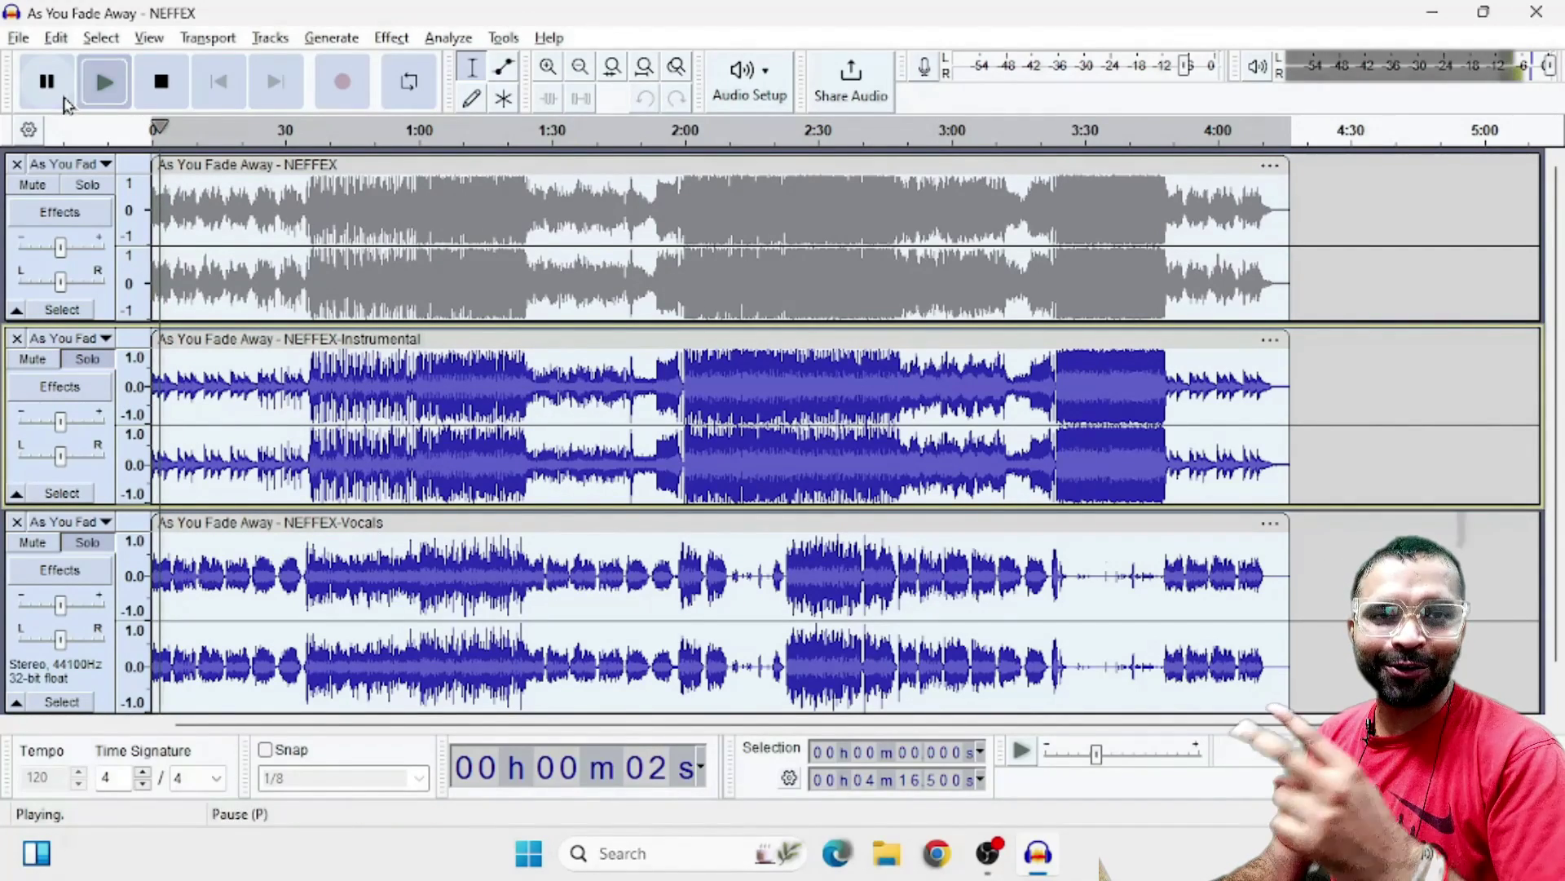
left_click(47, 81)
- Turn off solo on the Instrumental and Vocals tracks, solo the original song track, and play it briefly from the start
left_click(88, 367)
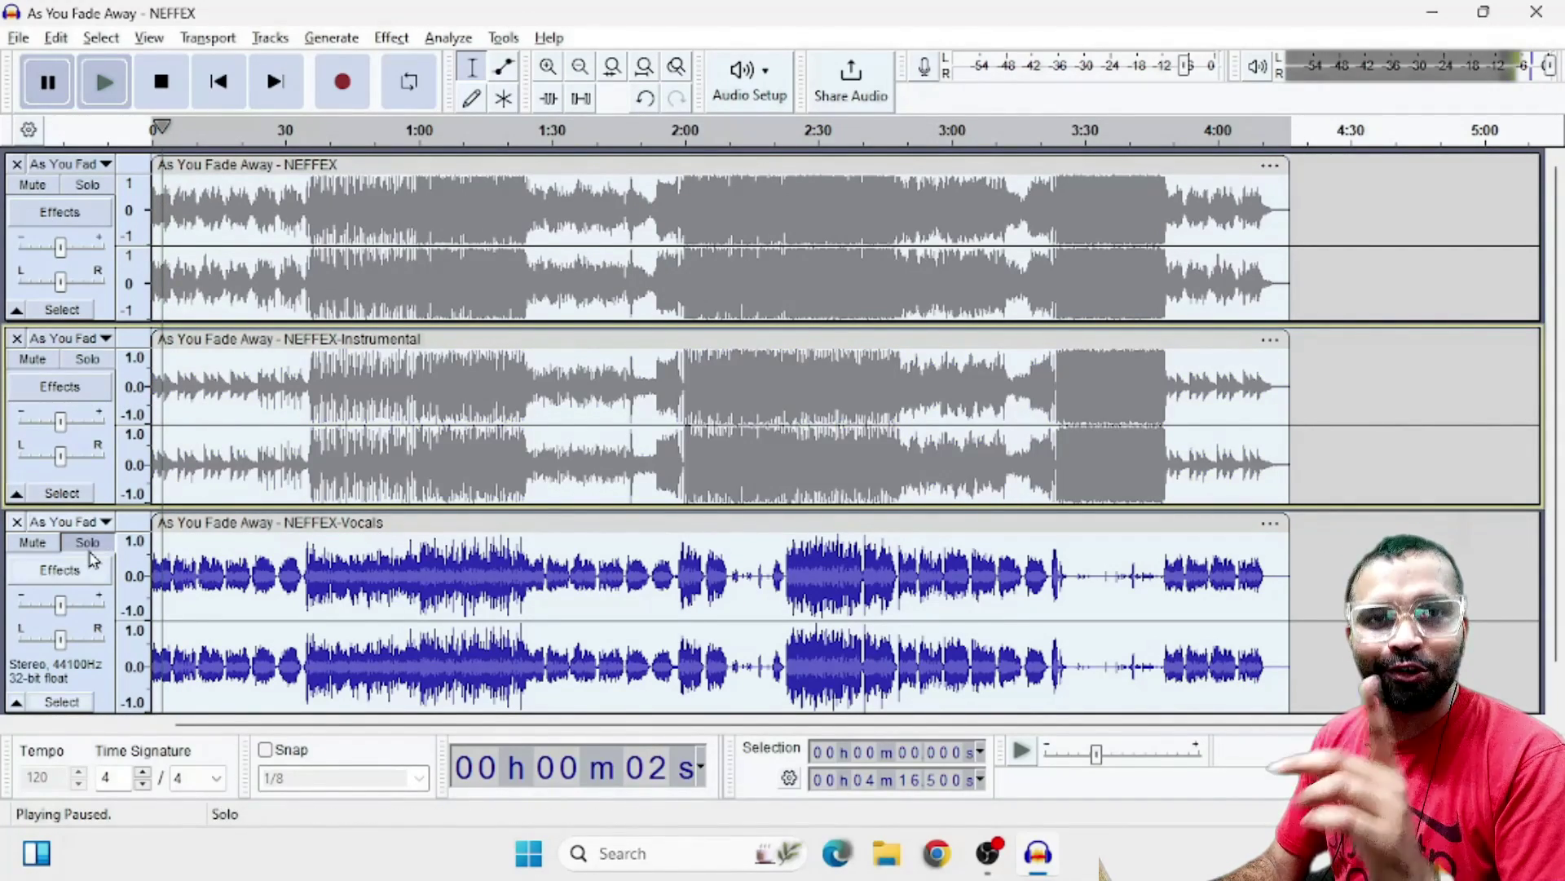
left_click(87, 184)
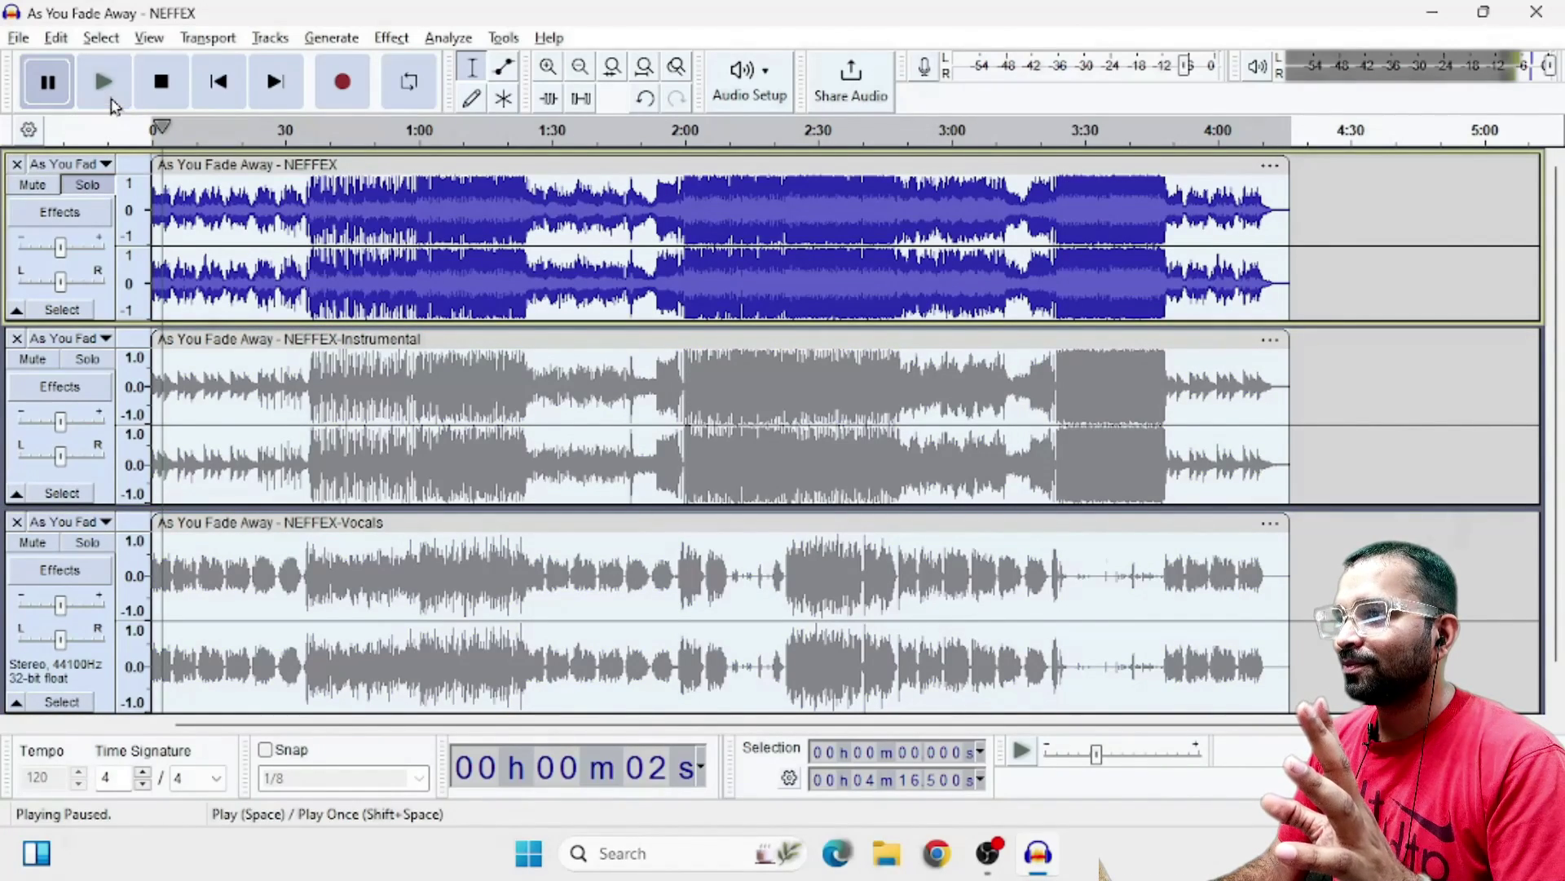
left_click(104, 82)
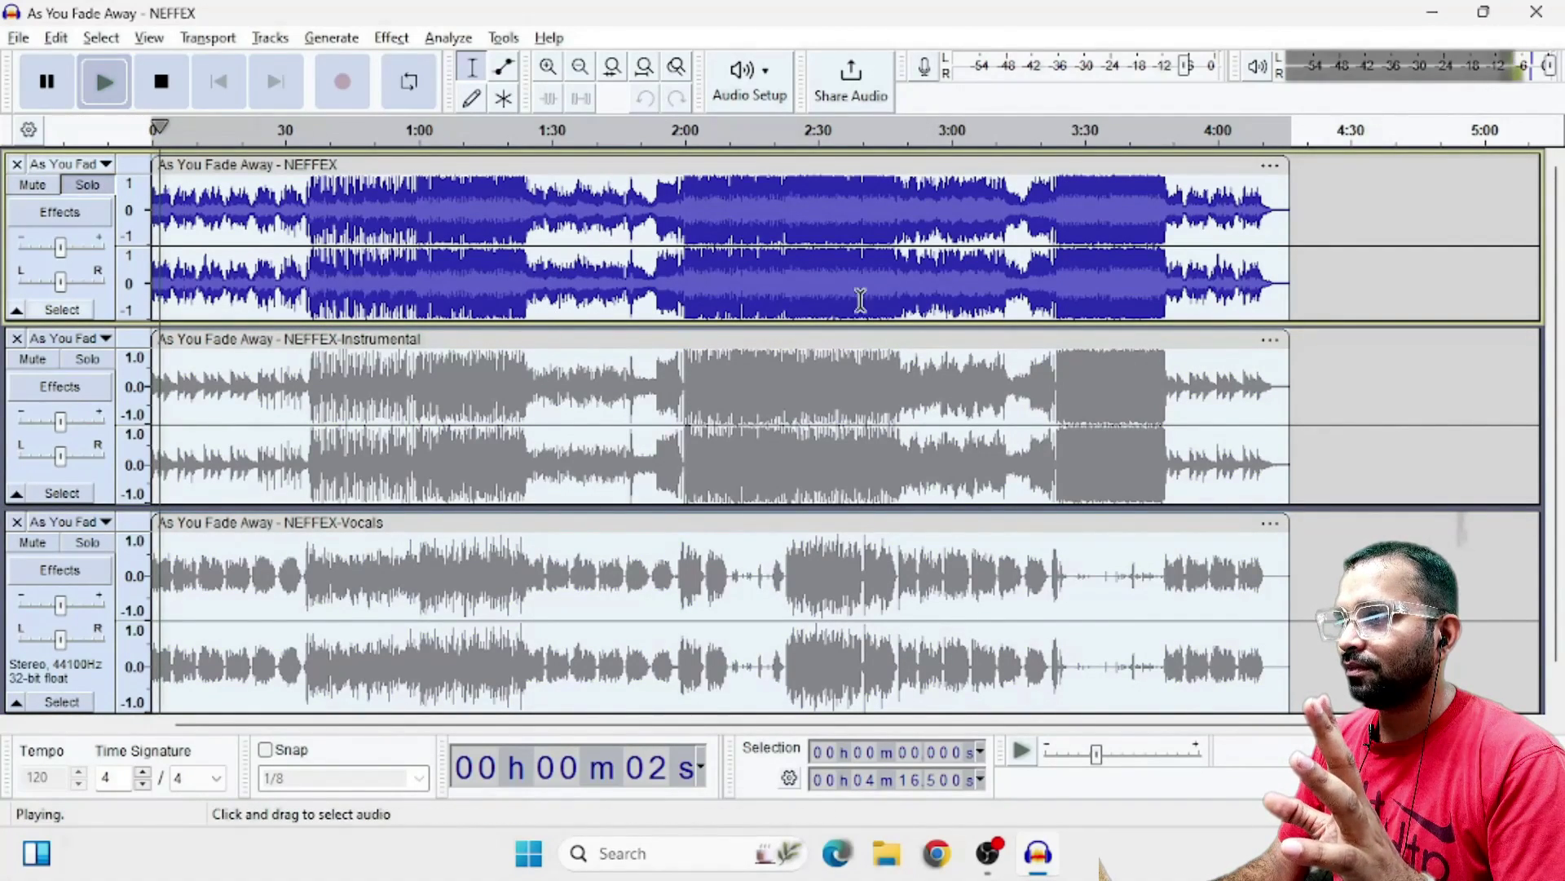
left_click(42, 90)
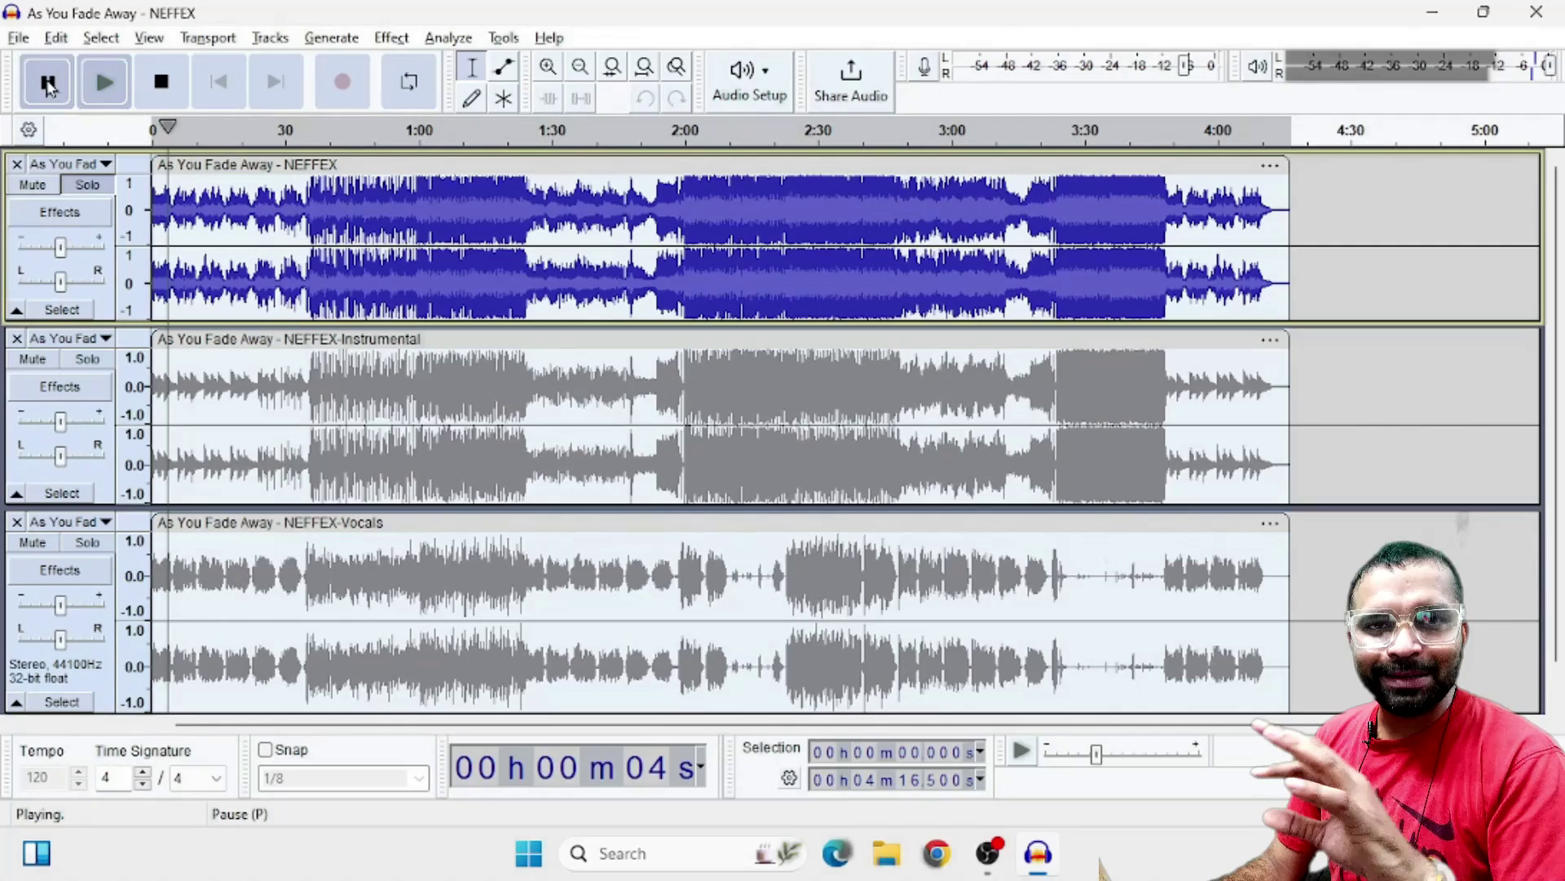
- Solo the Instrumental track and turn off solo on the original song track, leaving only the instrumental audible
left_click(90, 362)
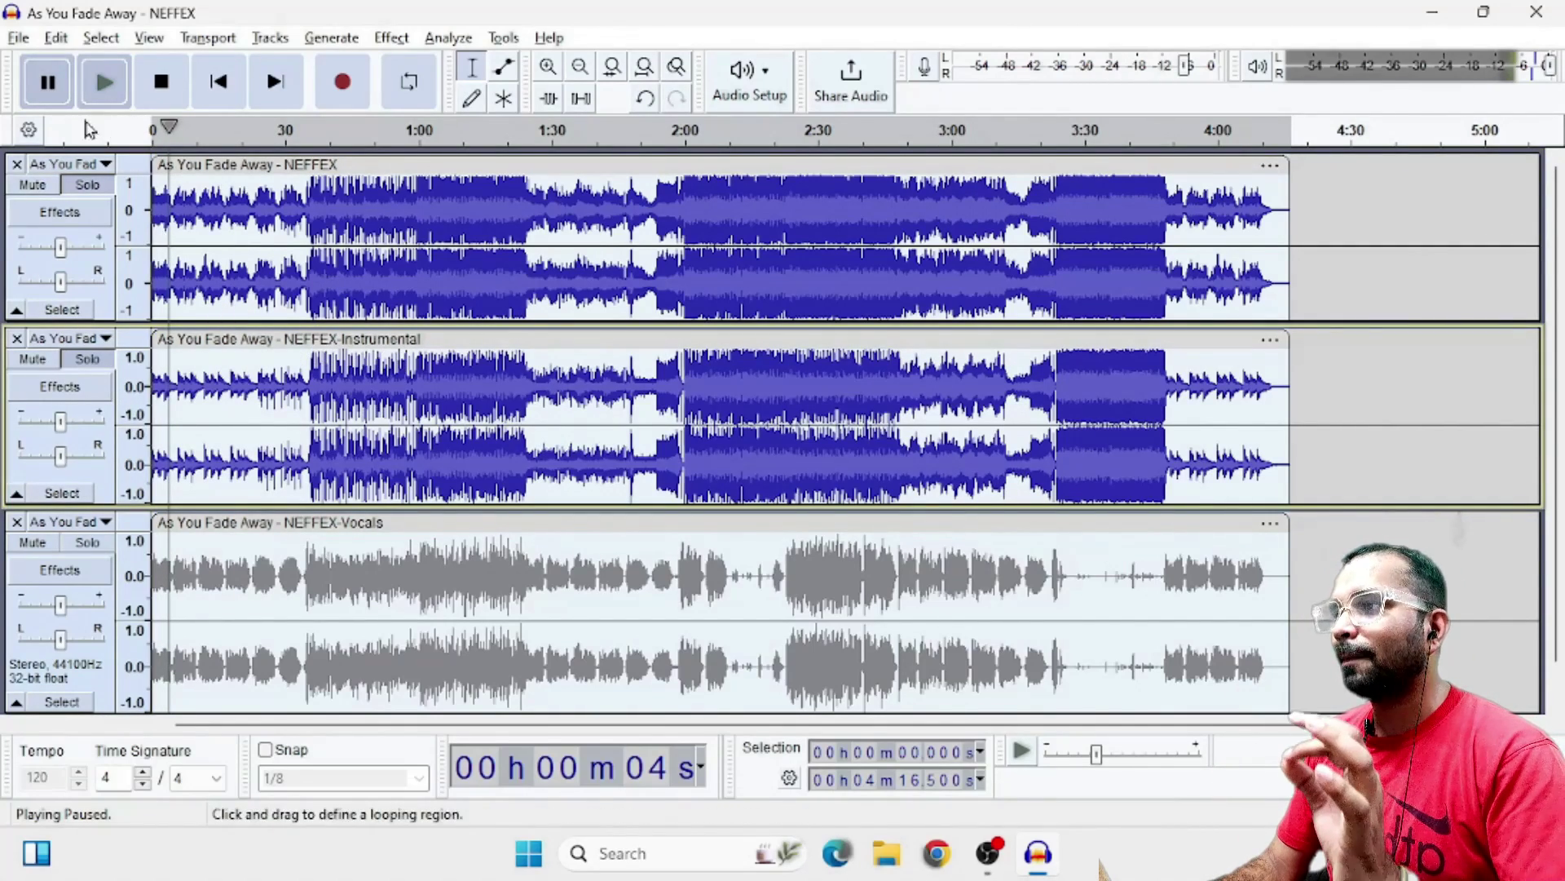
left_click(16, 35)
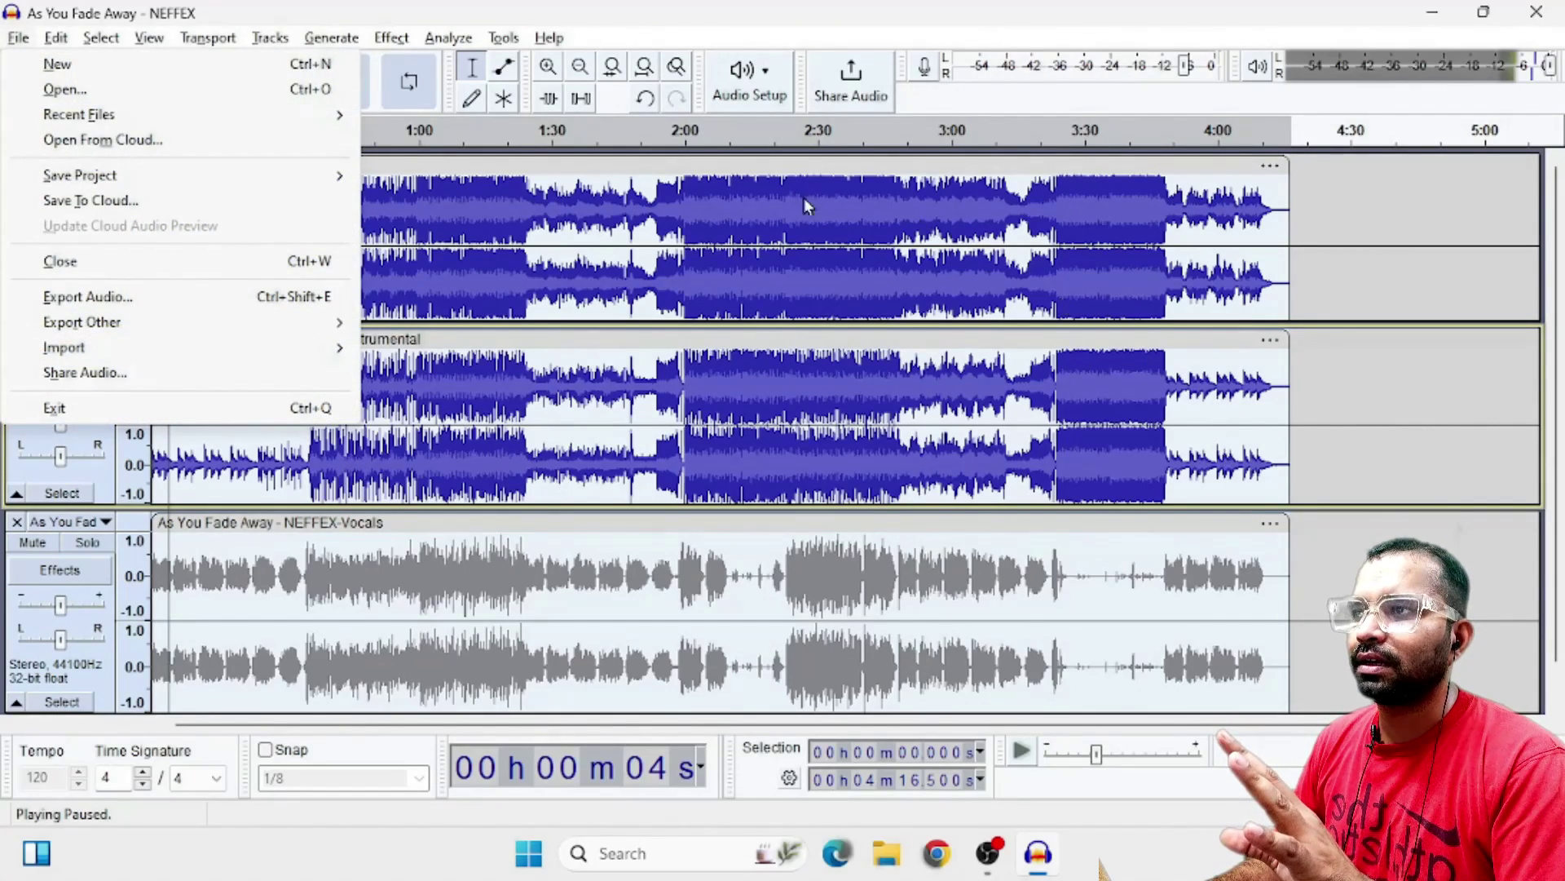
left_click(749, 12)
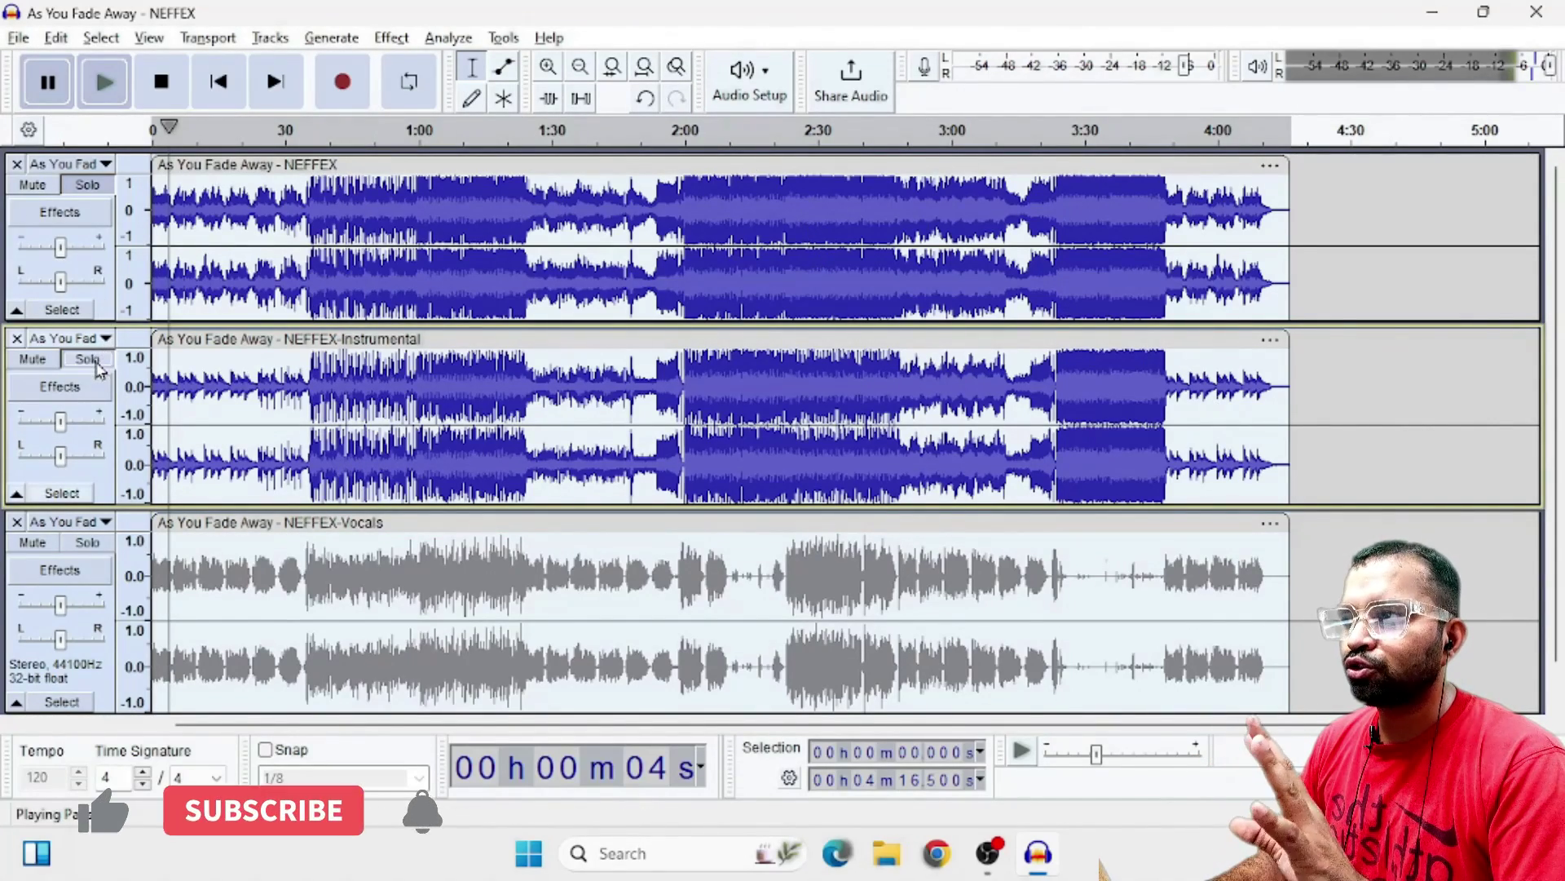
left_click(87, 184)
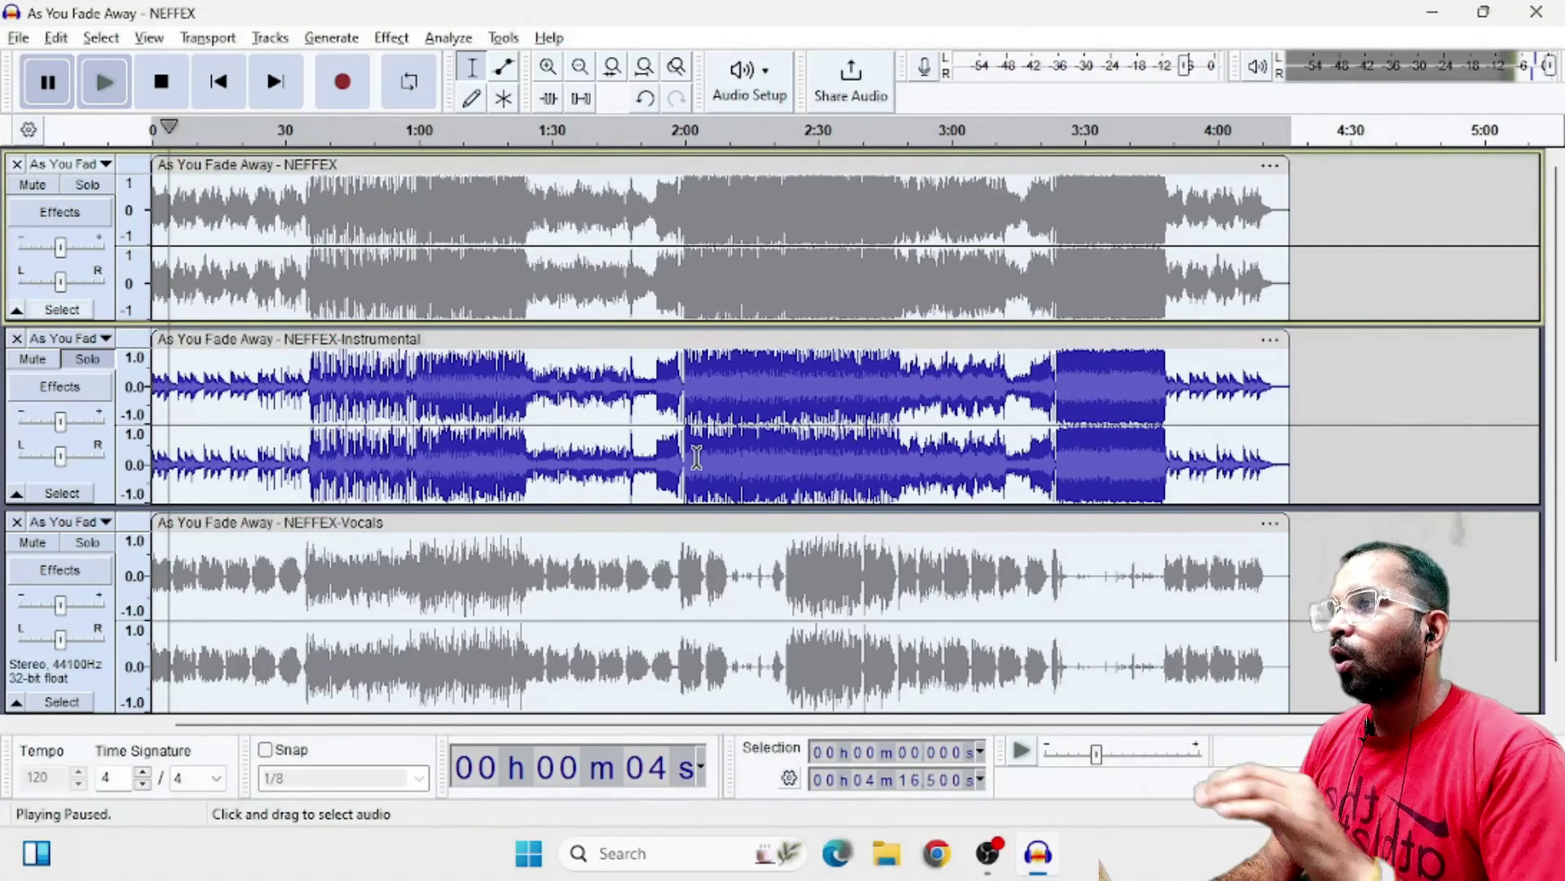
- Export the soloed instrumental to the Desktop as a stereo 44100 Hz MP3 file named Instrumental1, covering the entire project
left_click(18, 39)
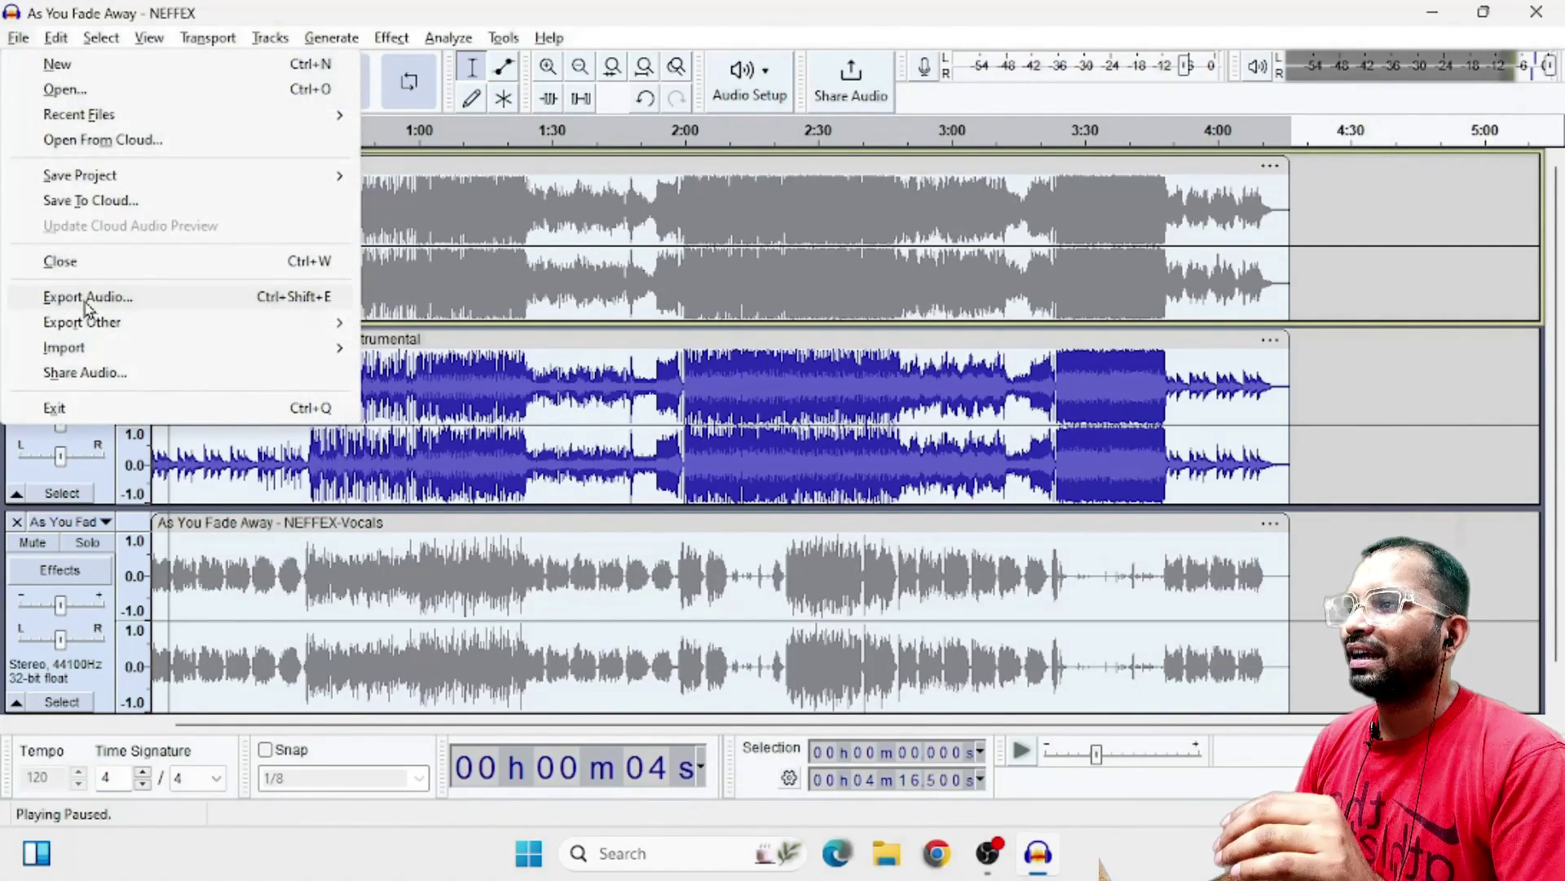
left_click(86, 298)
left_click(889, 653)
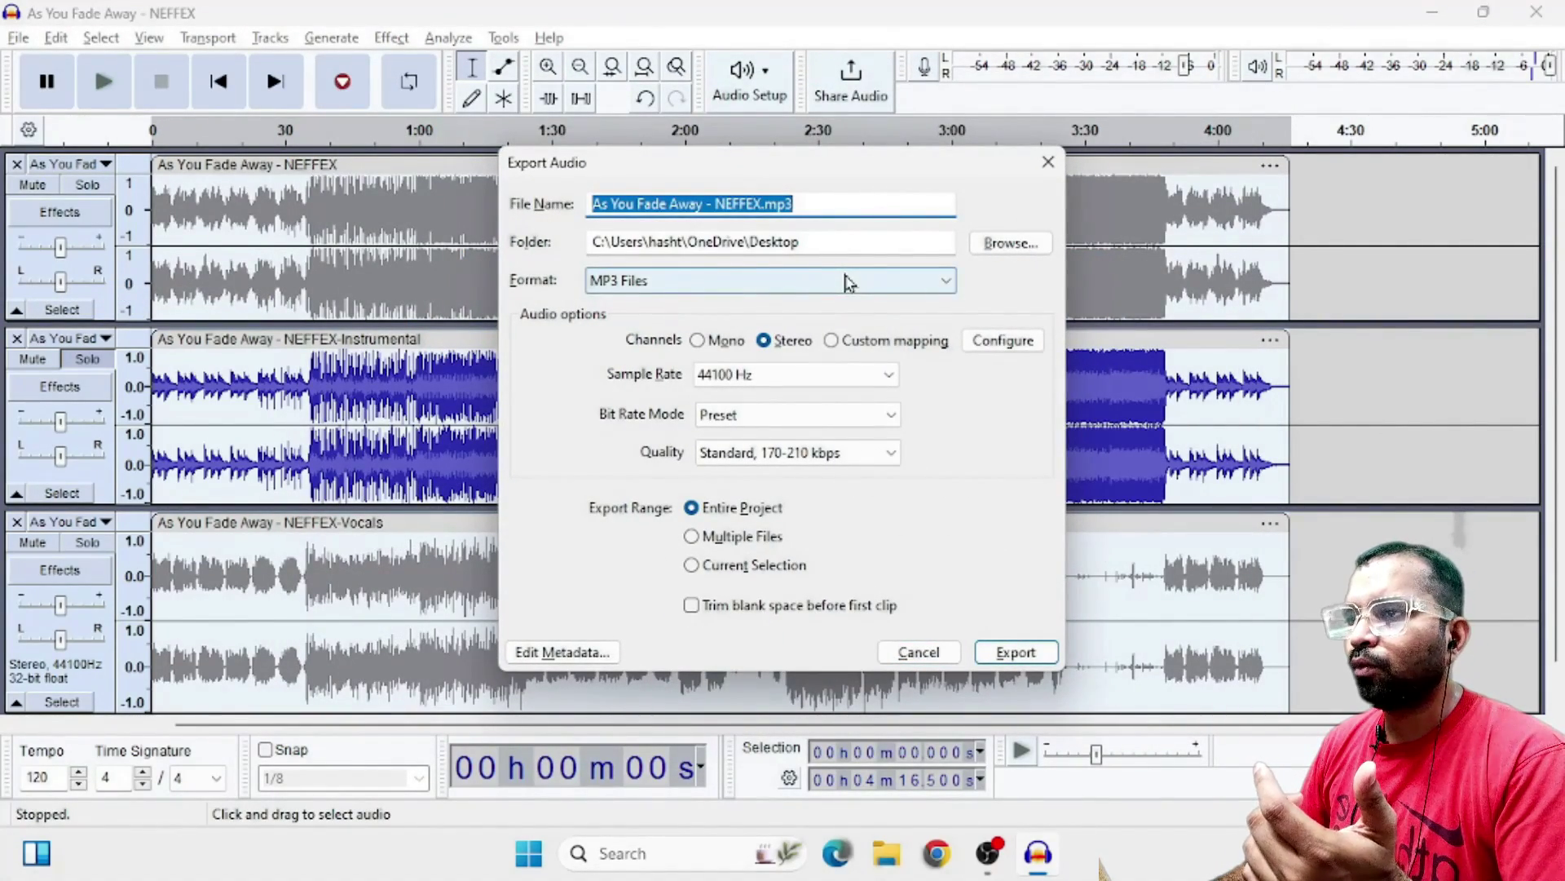
type("Instrumental1")
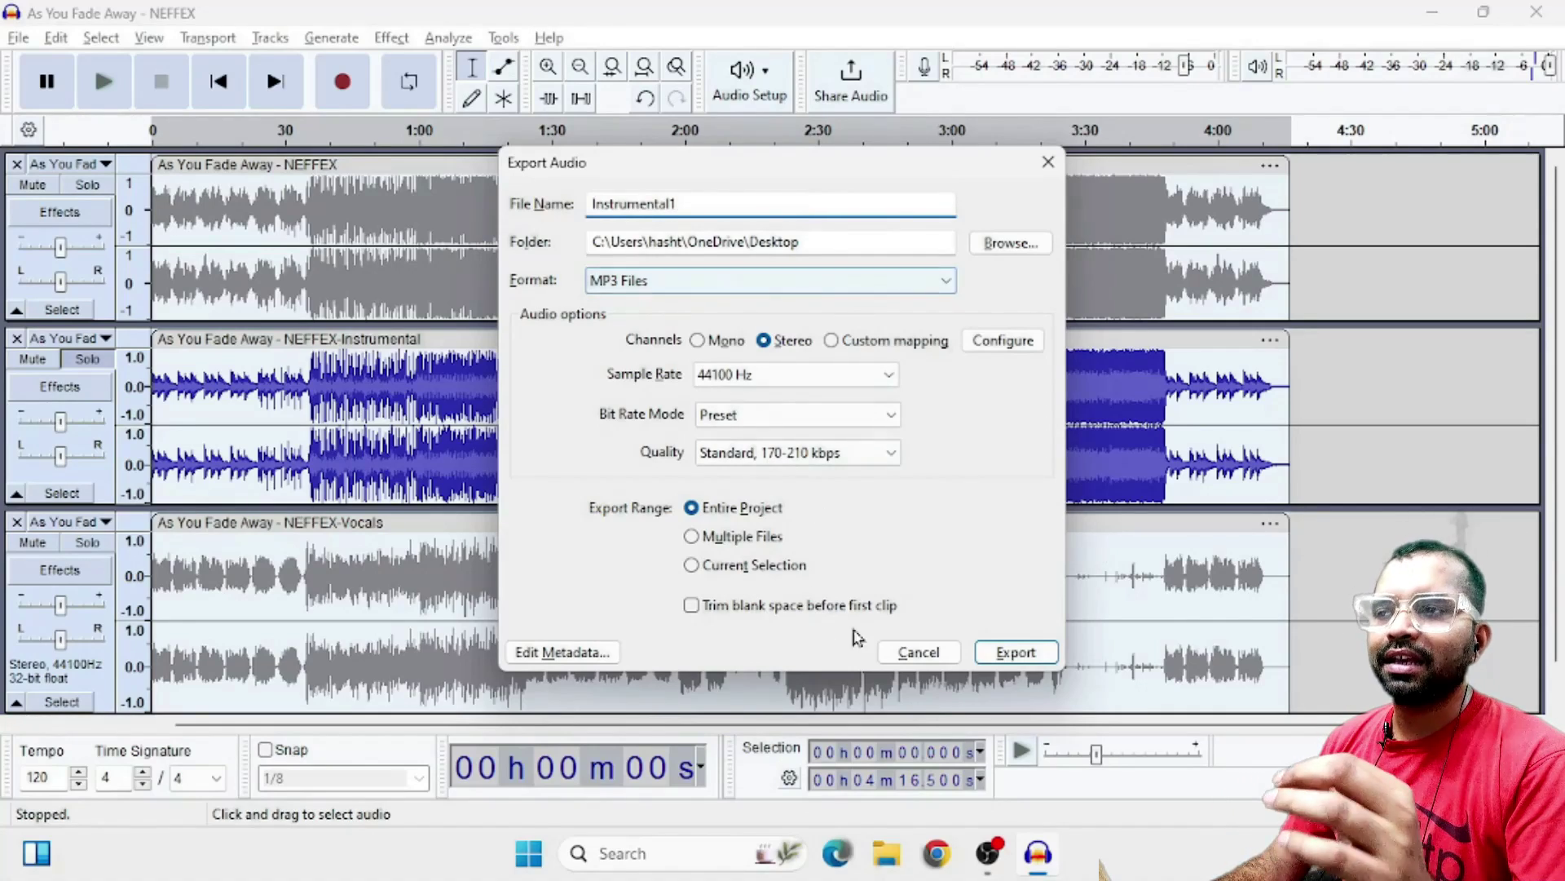
left_click(1015, 651)
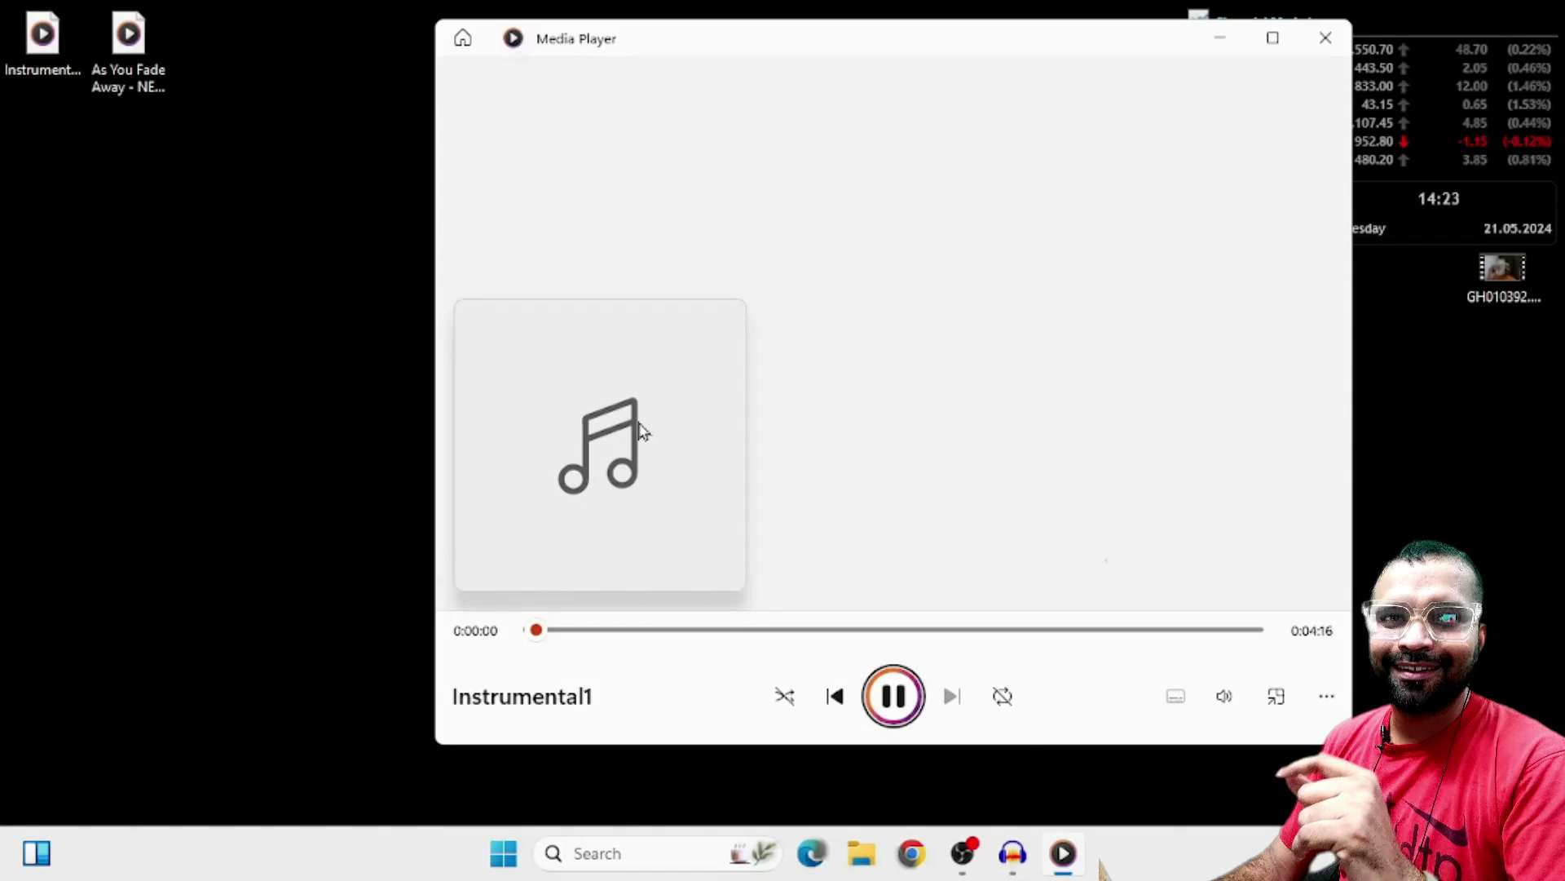
- Listen to the exported Instrumental1 file in Media Player and close the player
key("F11")
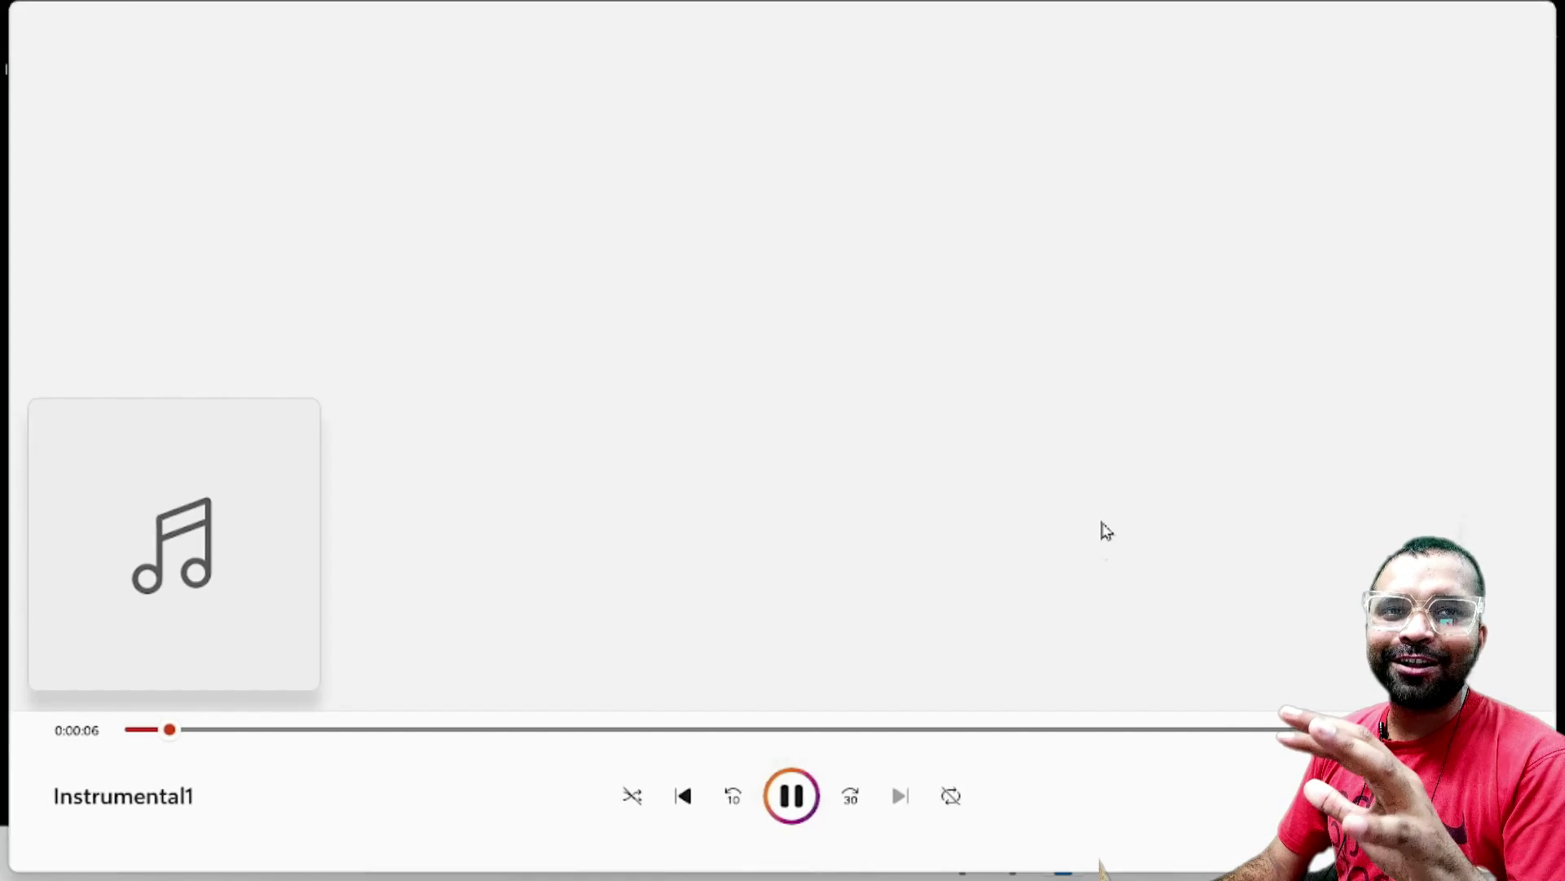
key("F11")
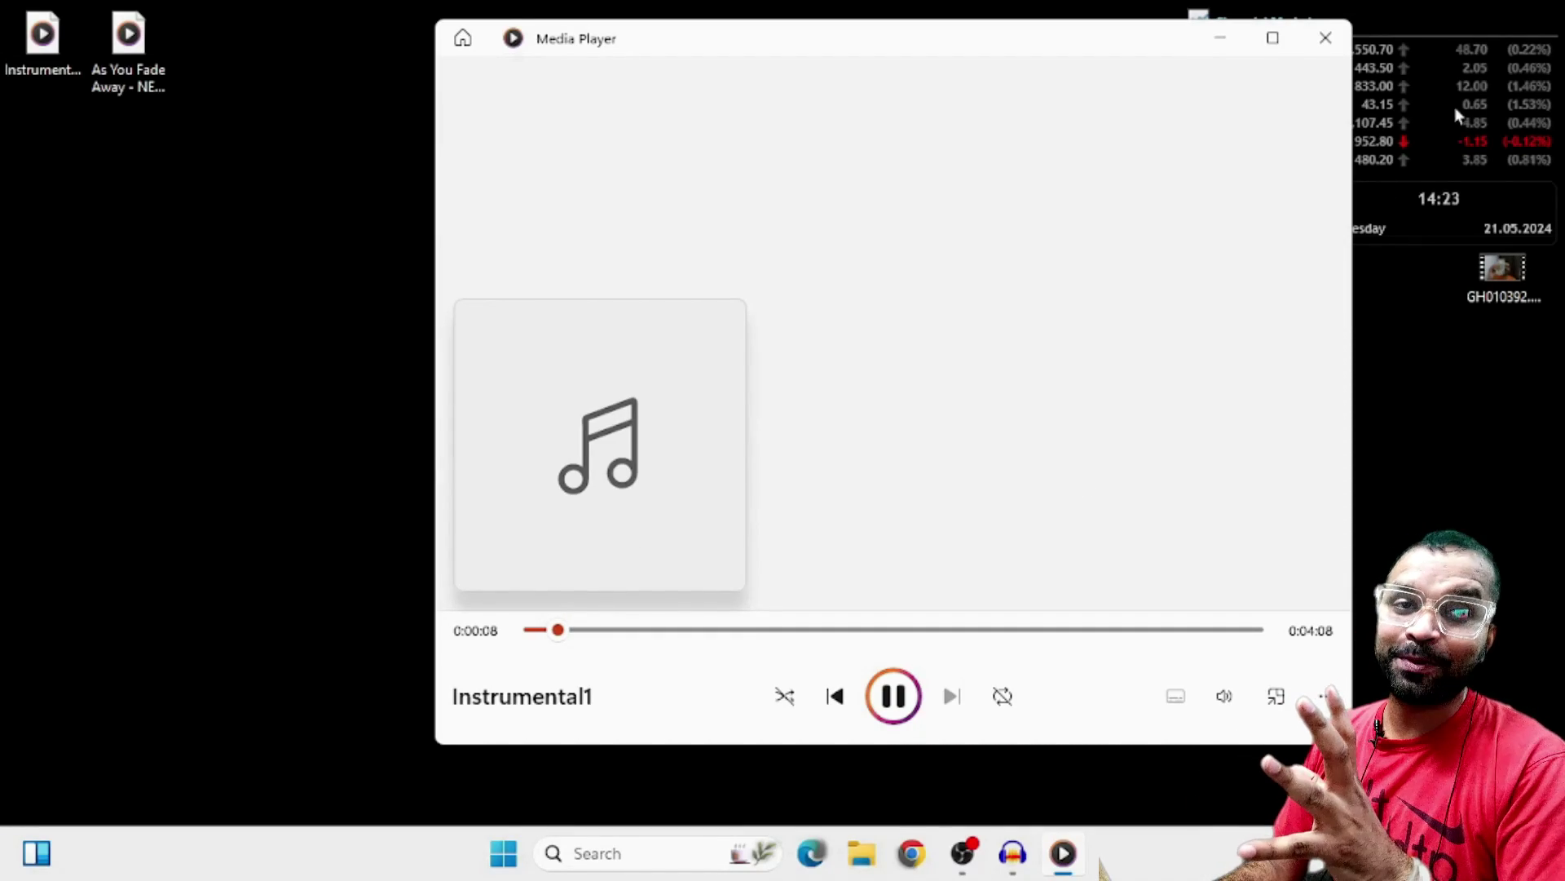
left_click(1326, 37)
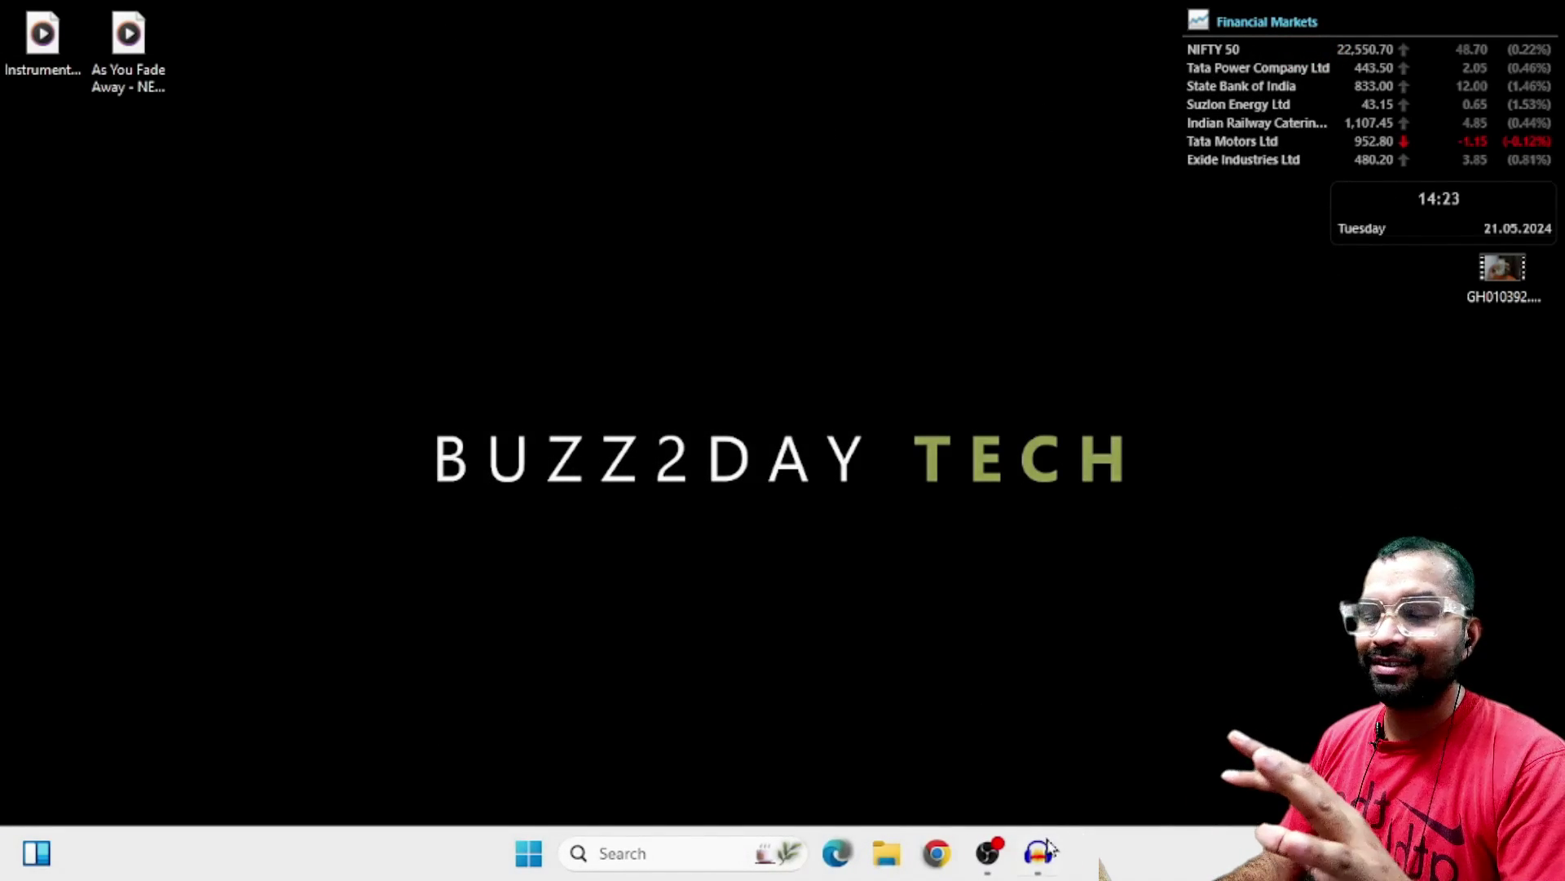
- Switch back to Audacity and solo the Vocals track instead of the Instrumental track
left_click(1047, 850)
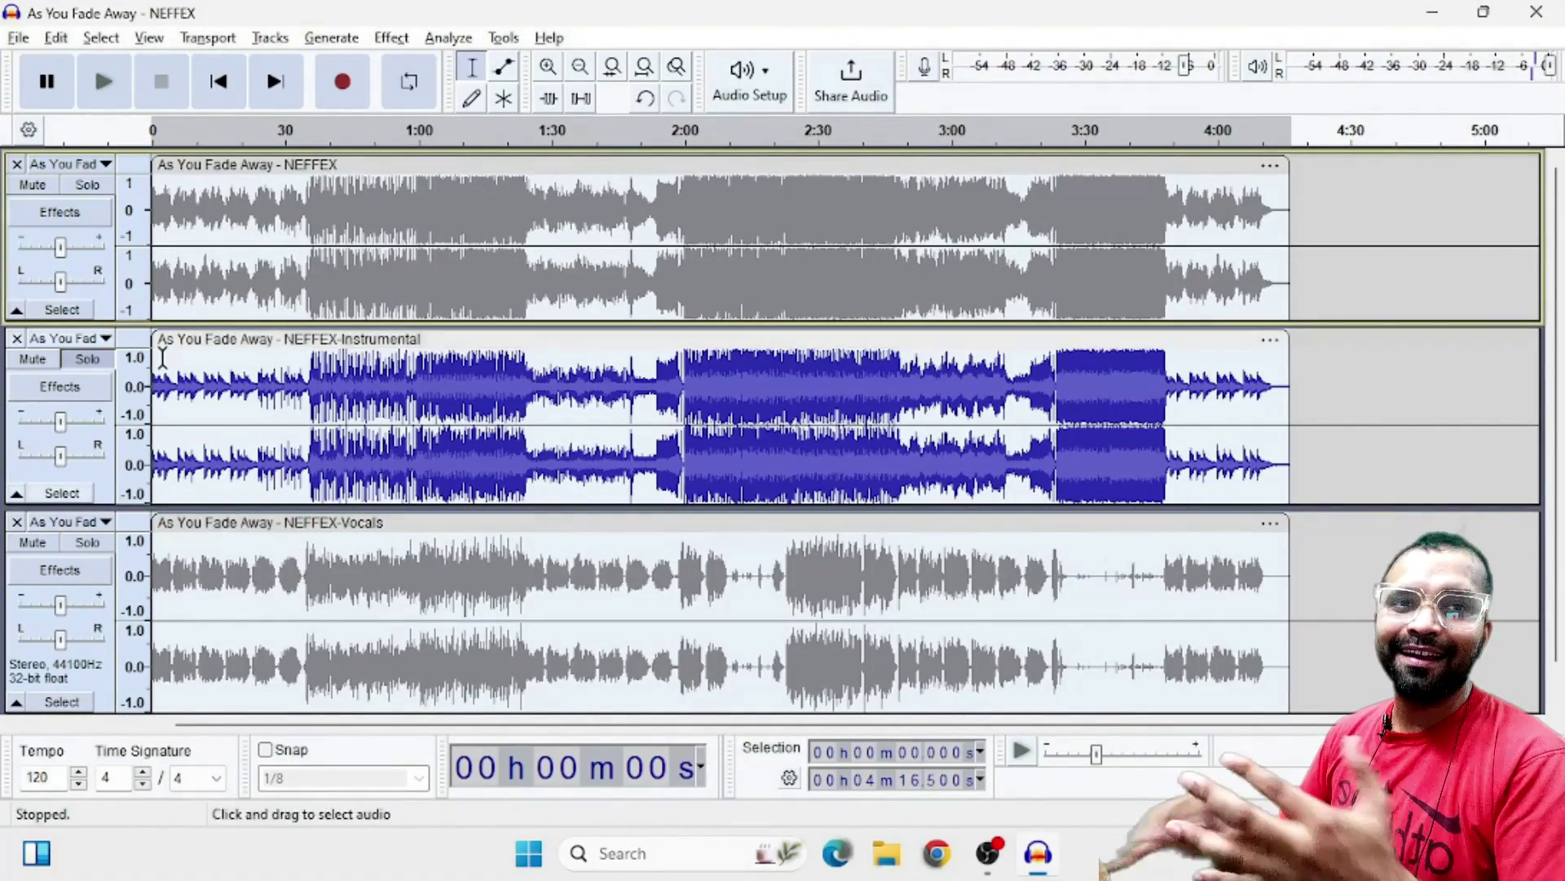
left_click(87, 359)
left_click(87, 542)
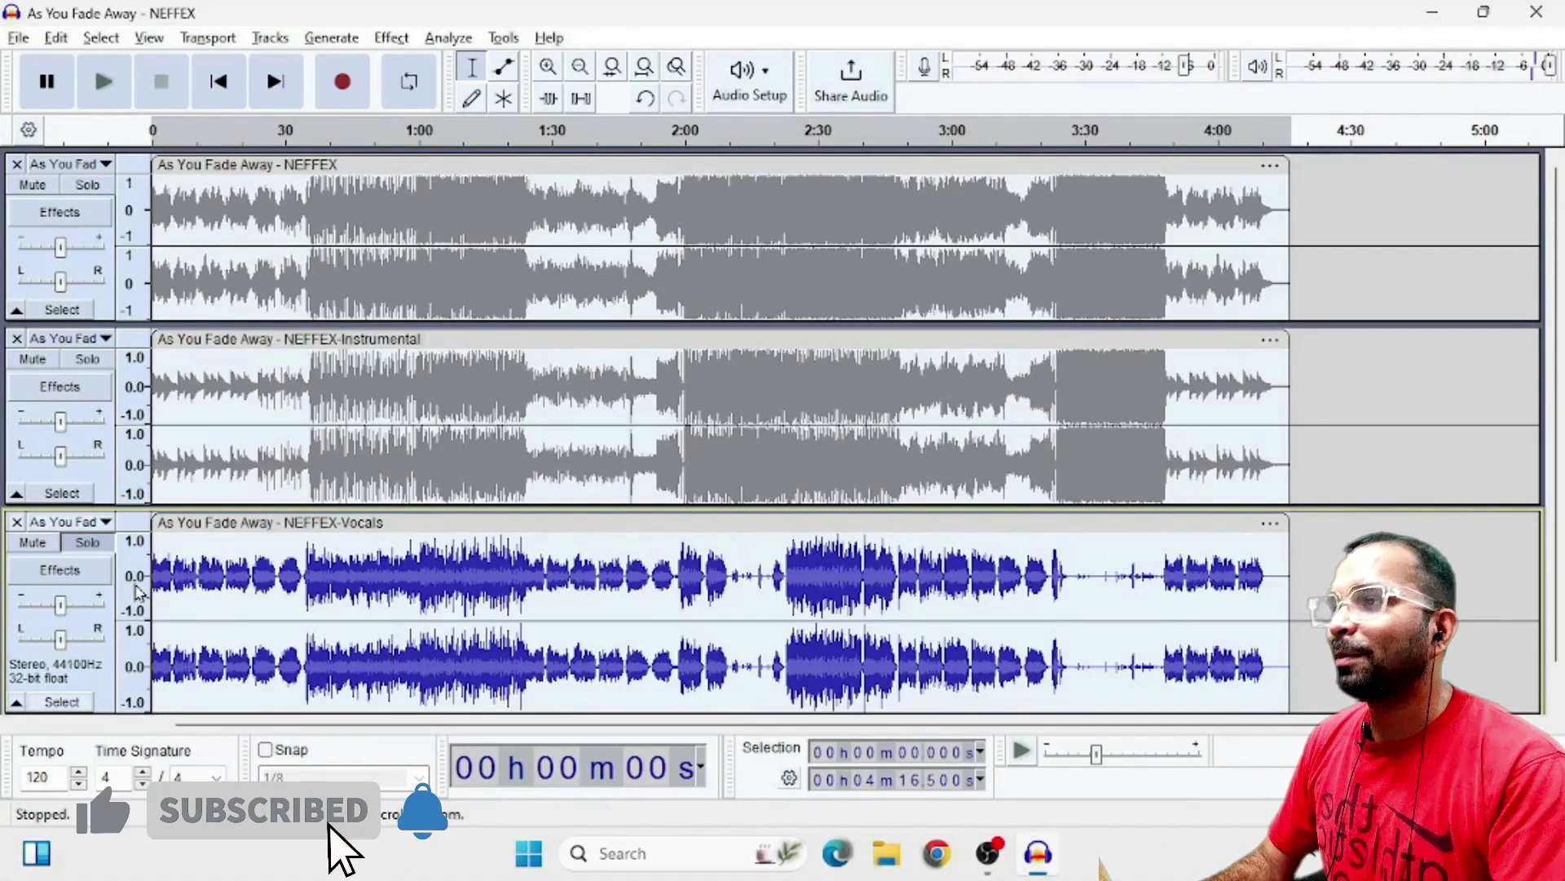
- Delete the separated Vocals and Instrumental tracks, keeping only the original song track
left_click(16, 521)
left_click(16, 337)
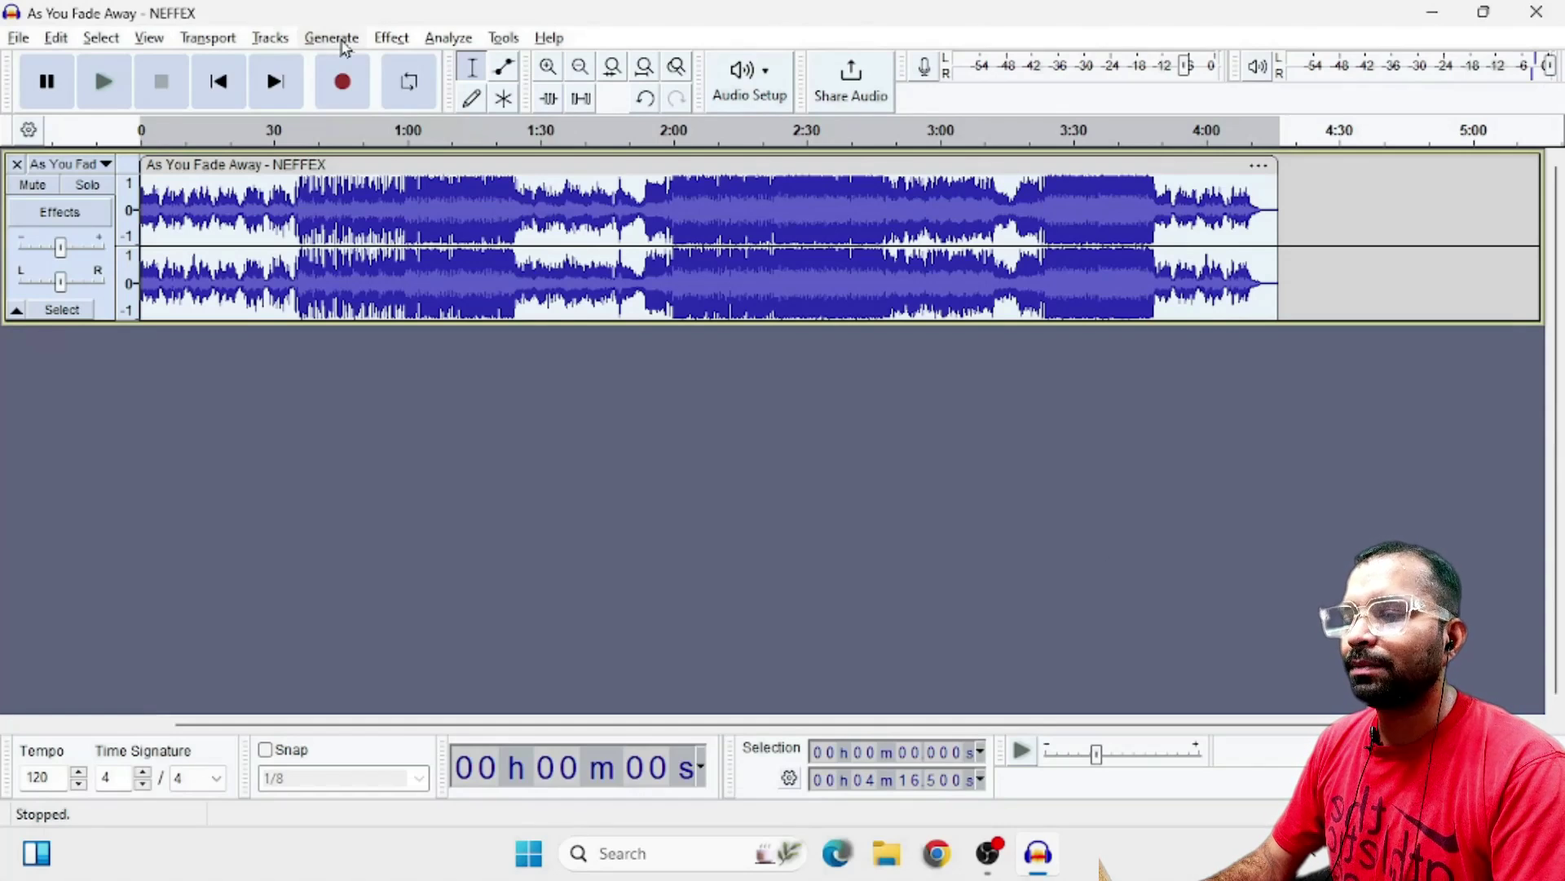
- Apply OpenVINO Music Separation to the song in (4 Stem) Drums, Bass, Vocals, Others mode with the CPU as inference device
left_click(391, 37)
mouse_move(477, 409)
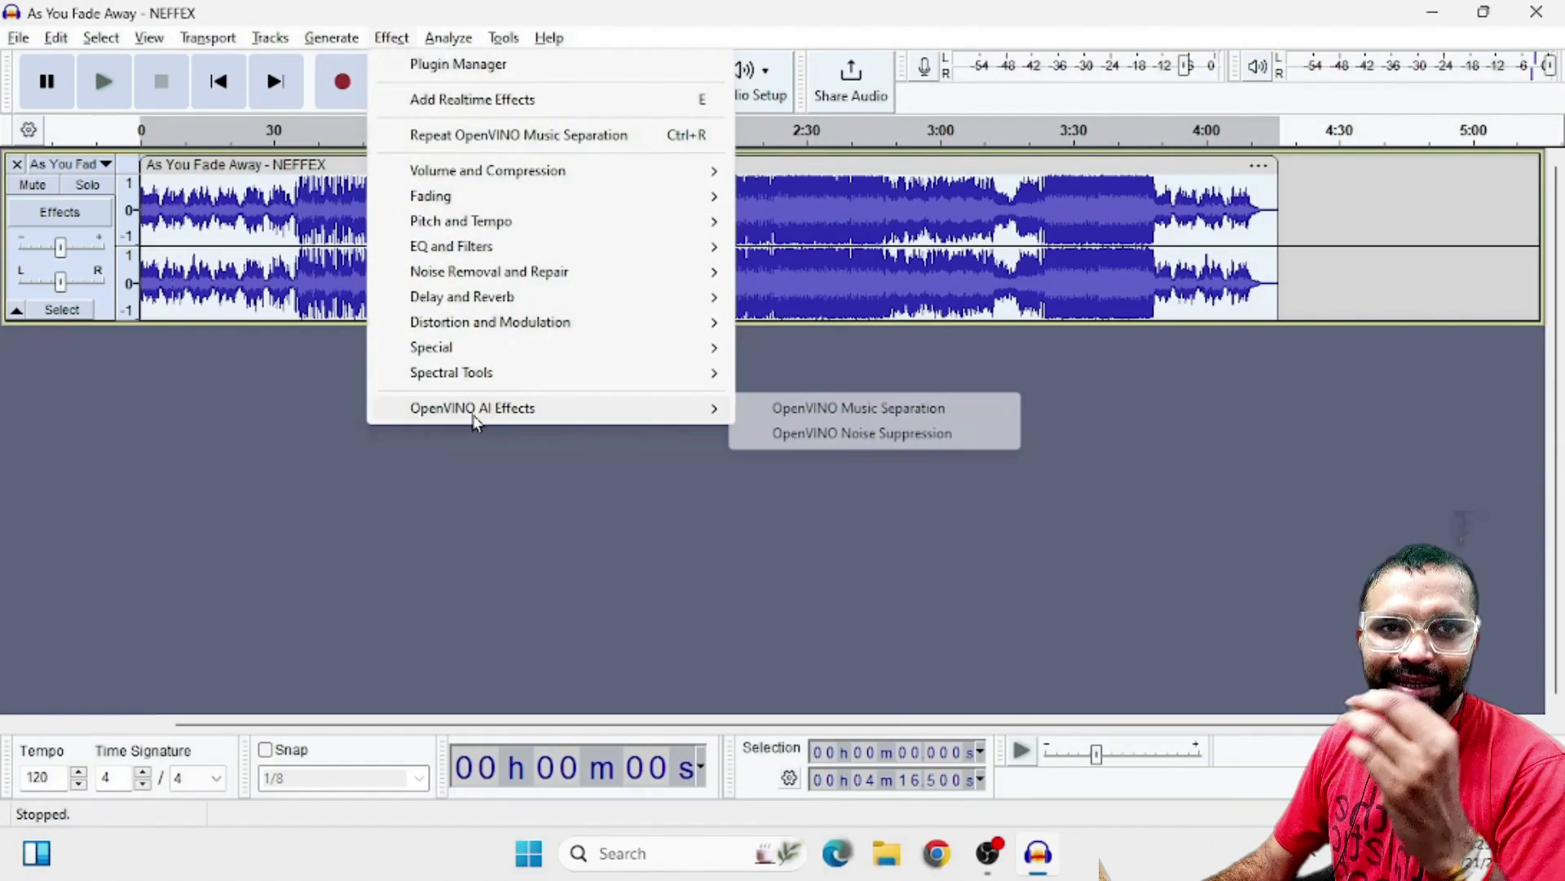
left_click(791, 414)
left_click(856, 380)
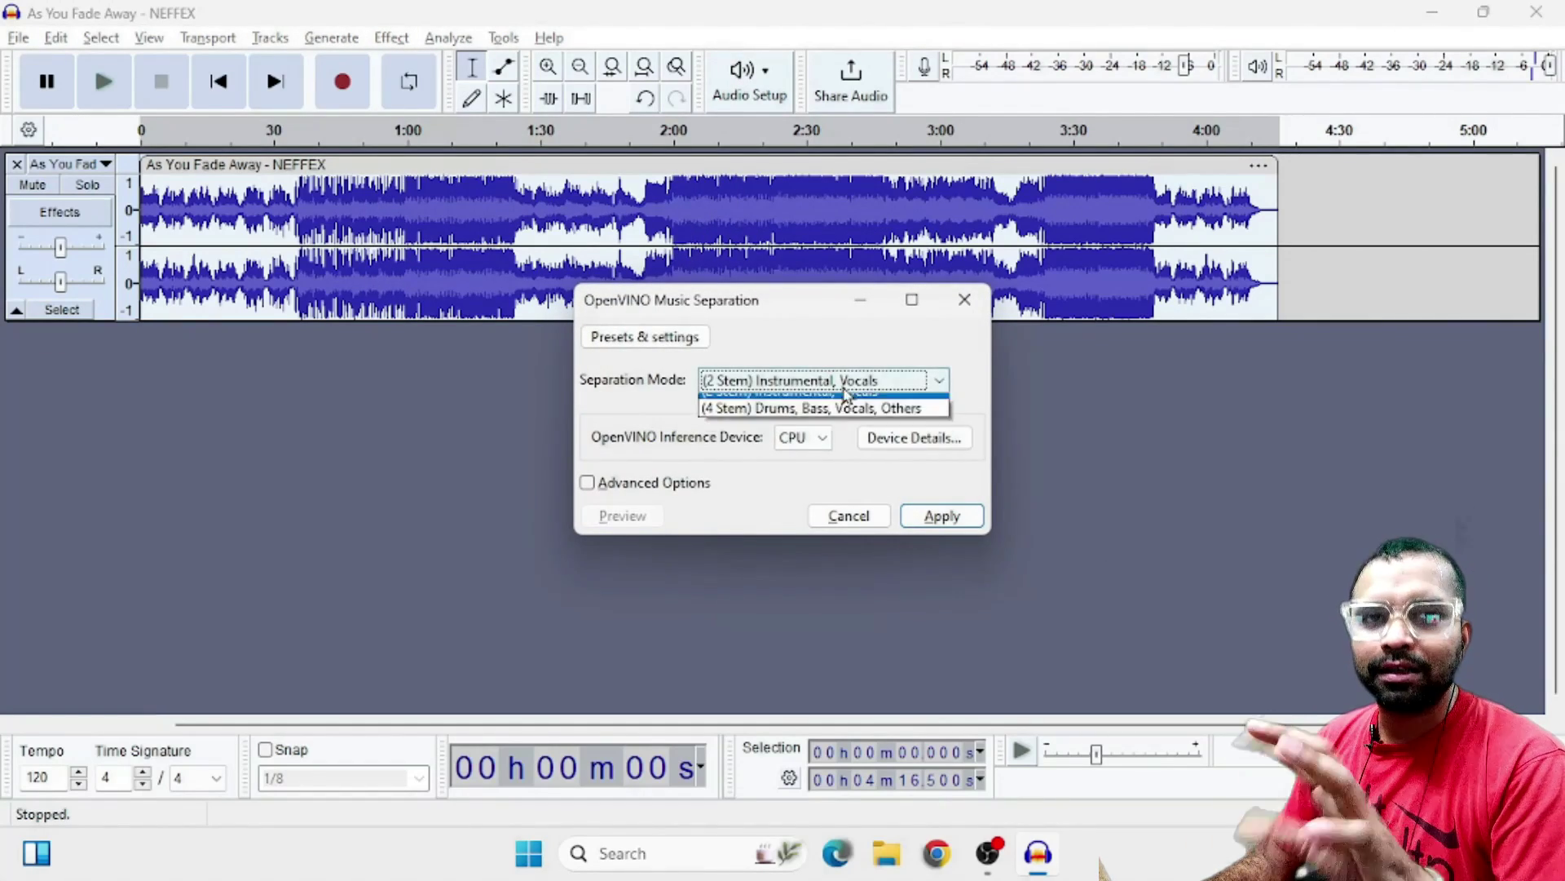
left_click(764, 422)
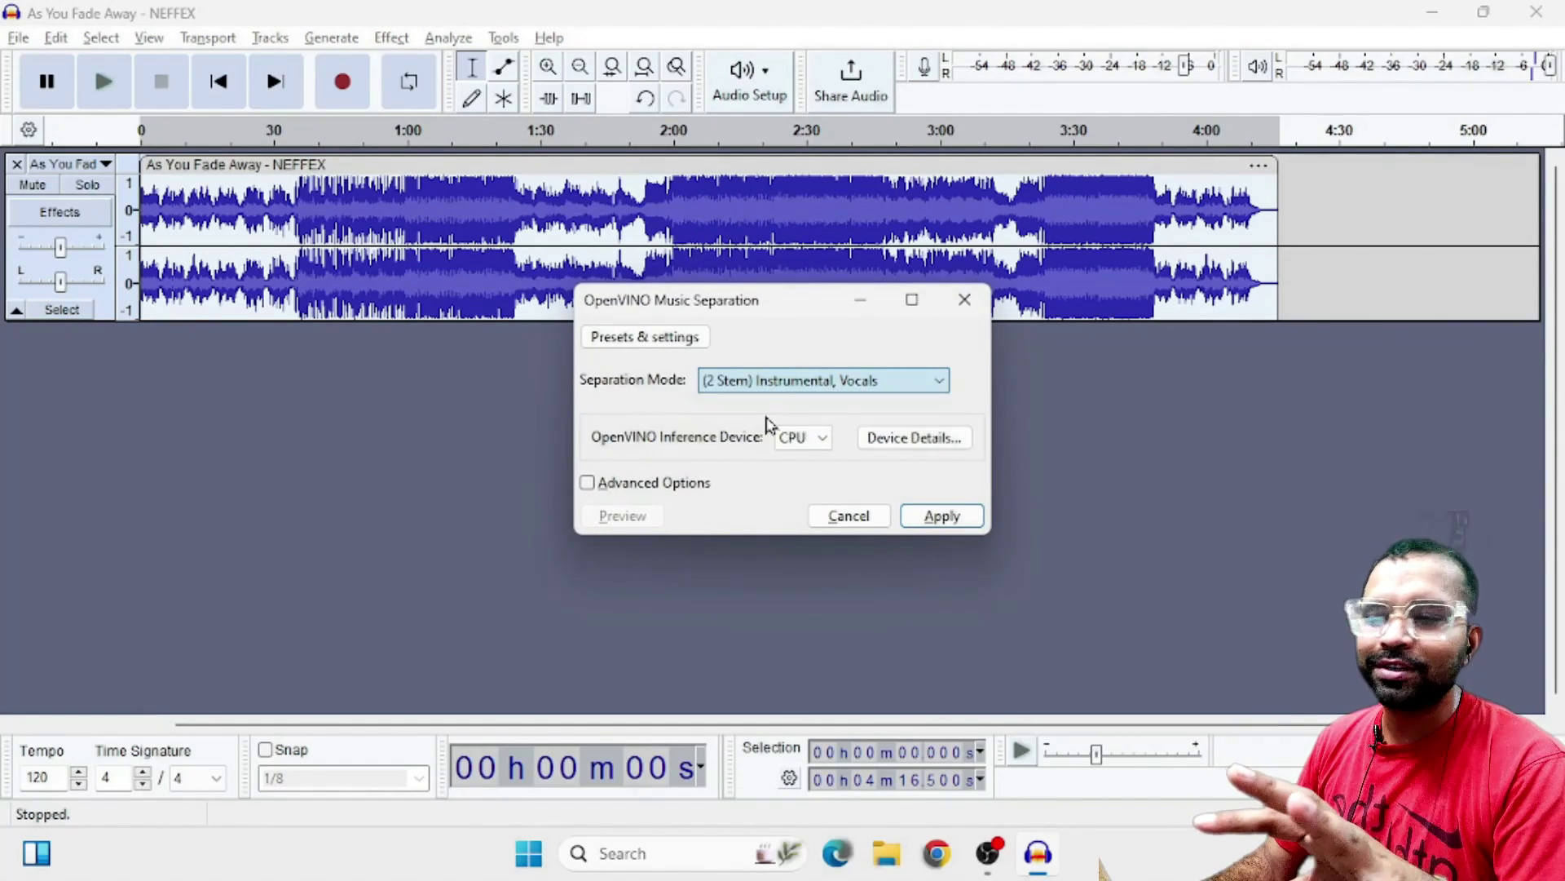
left_click(943, 517)
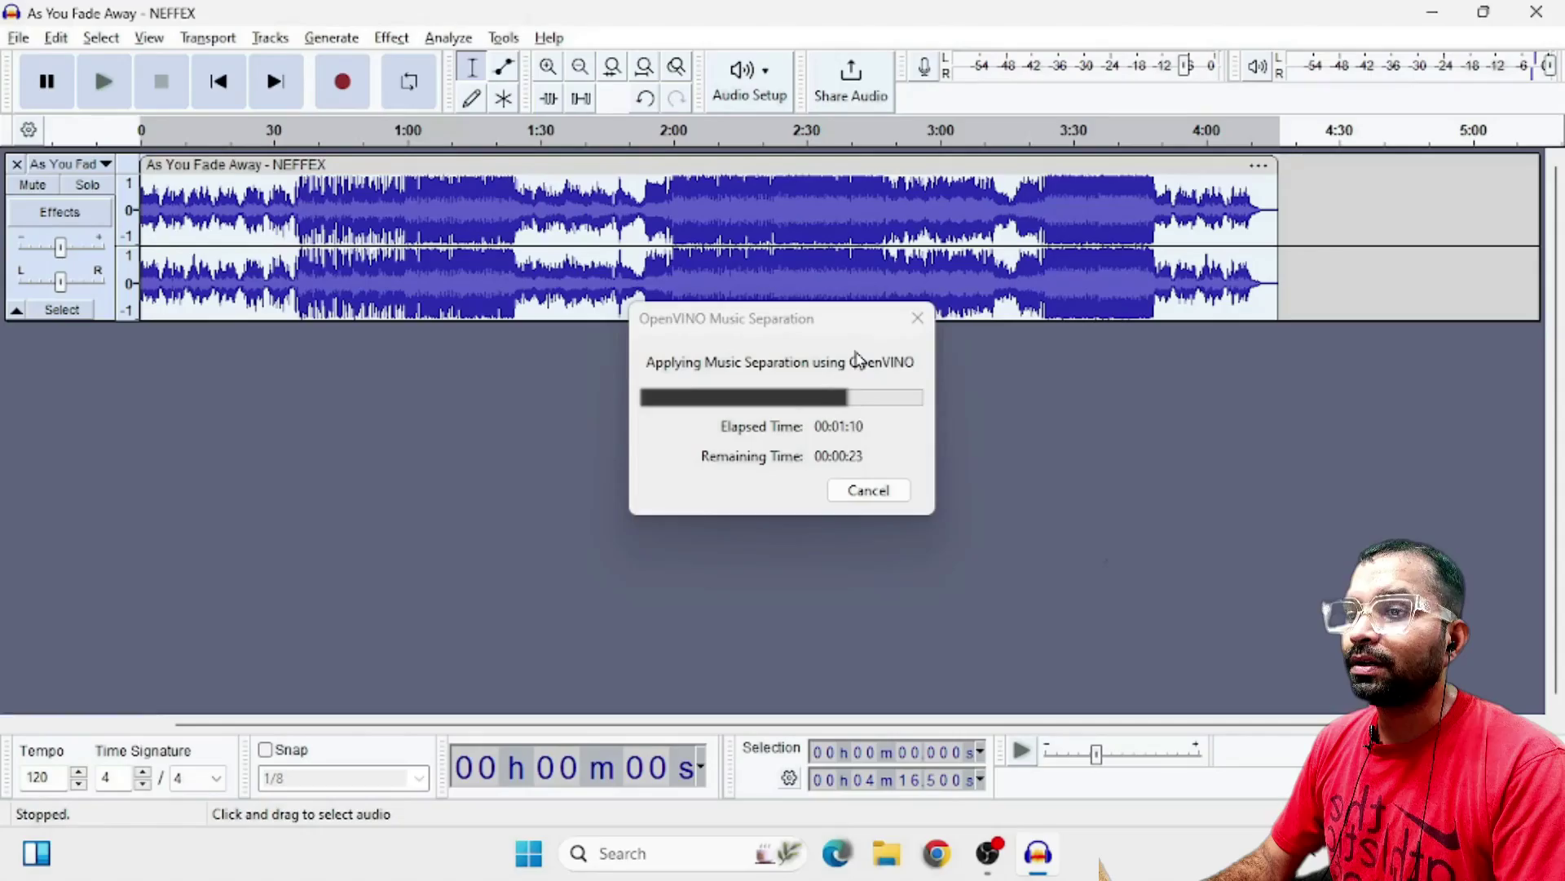
- Look through the separated stem tracks, start playback at about 0:40, and solo the Drums track to hear it alone
scroll(1414, 512, "down", 10)
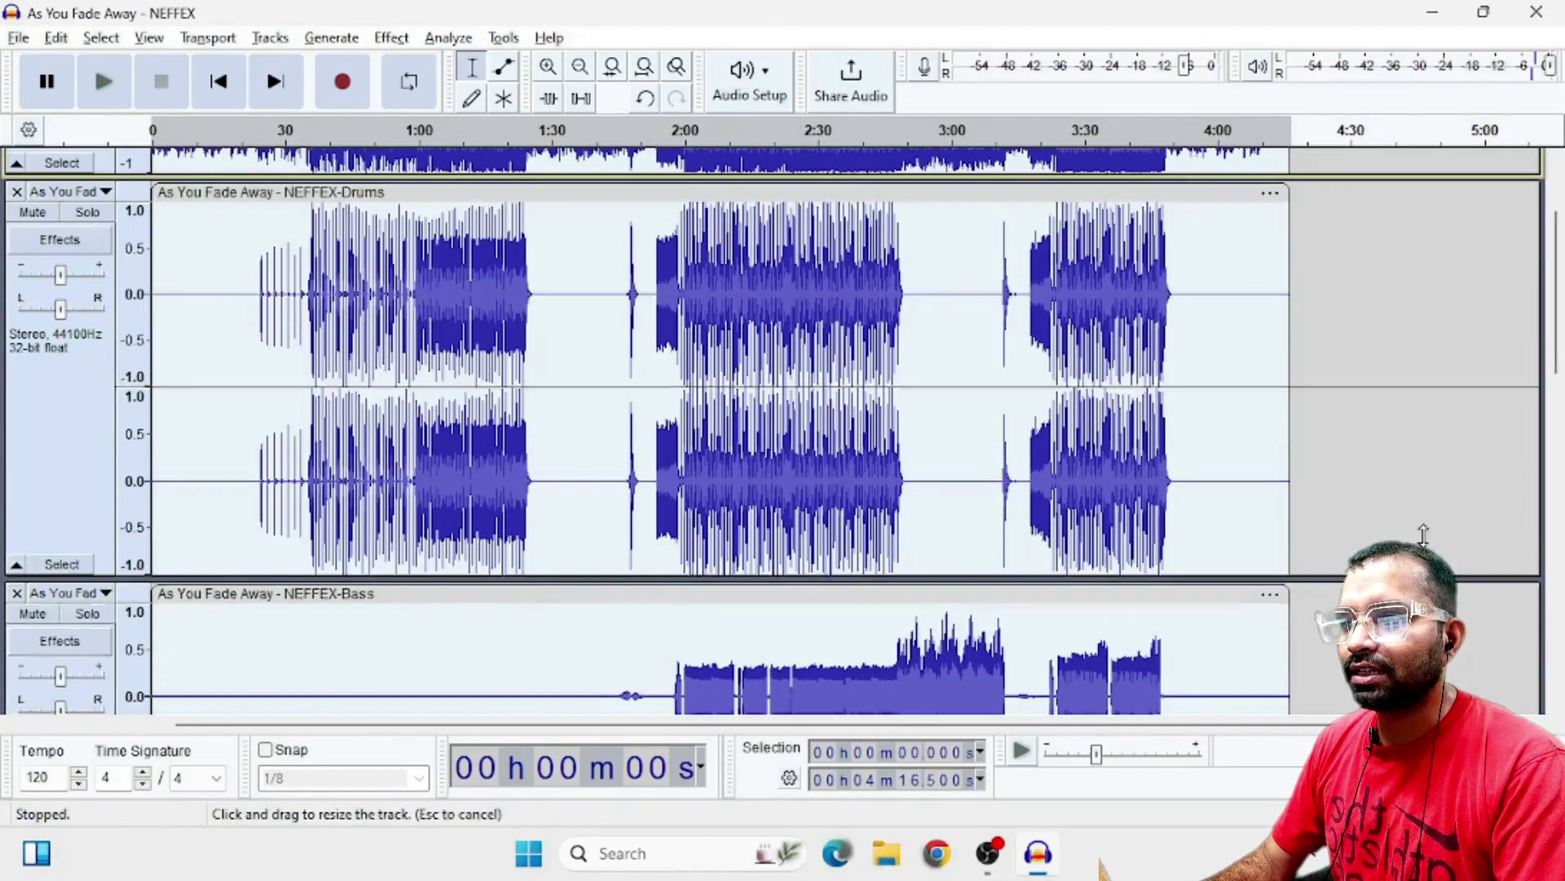
scroll(1380, 466, "up", 10)
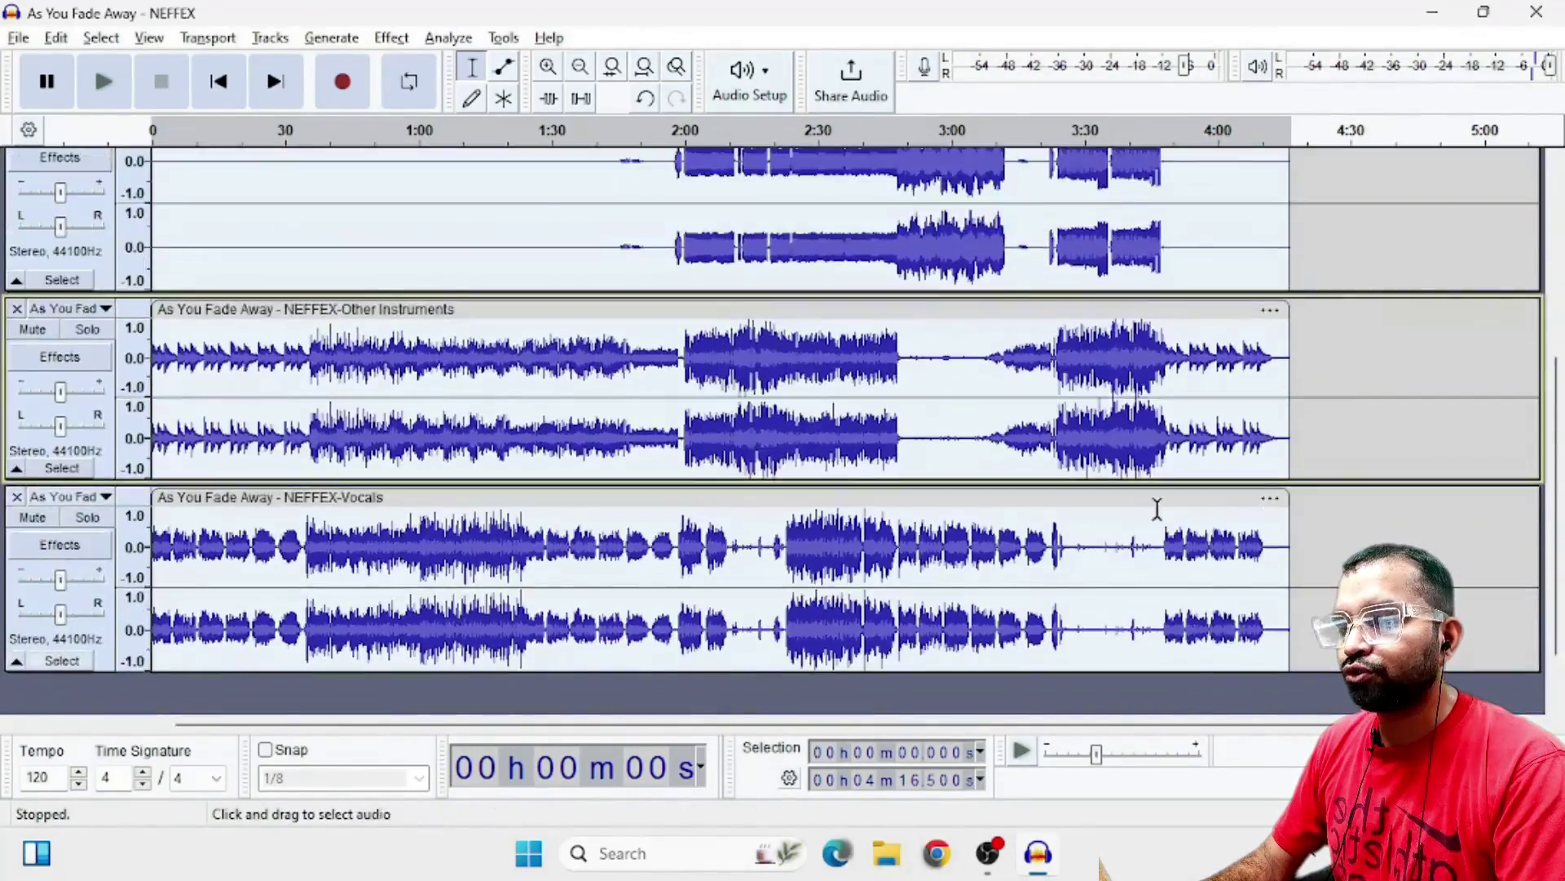
left_click(327, 131)
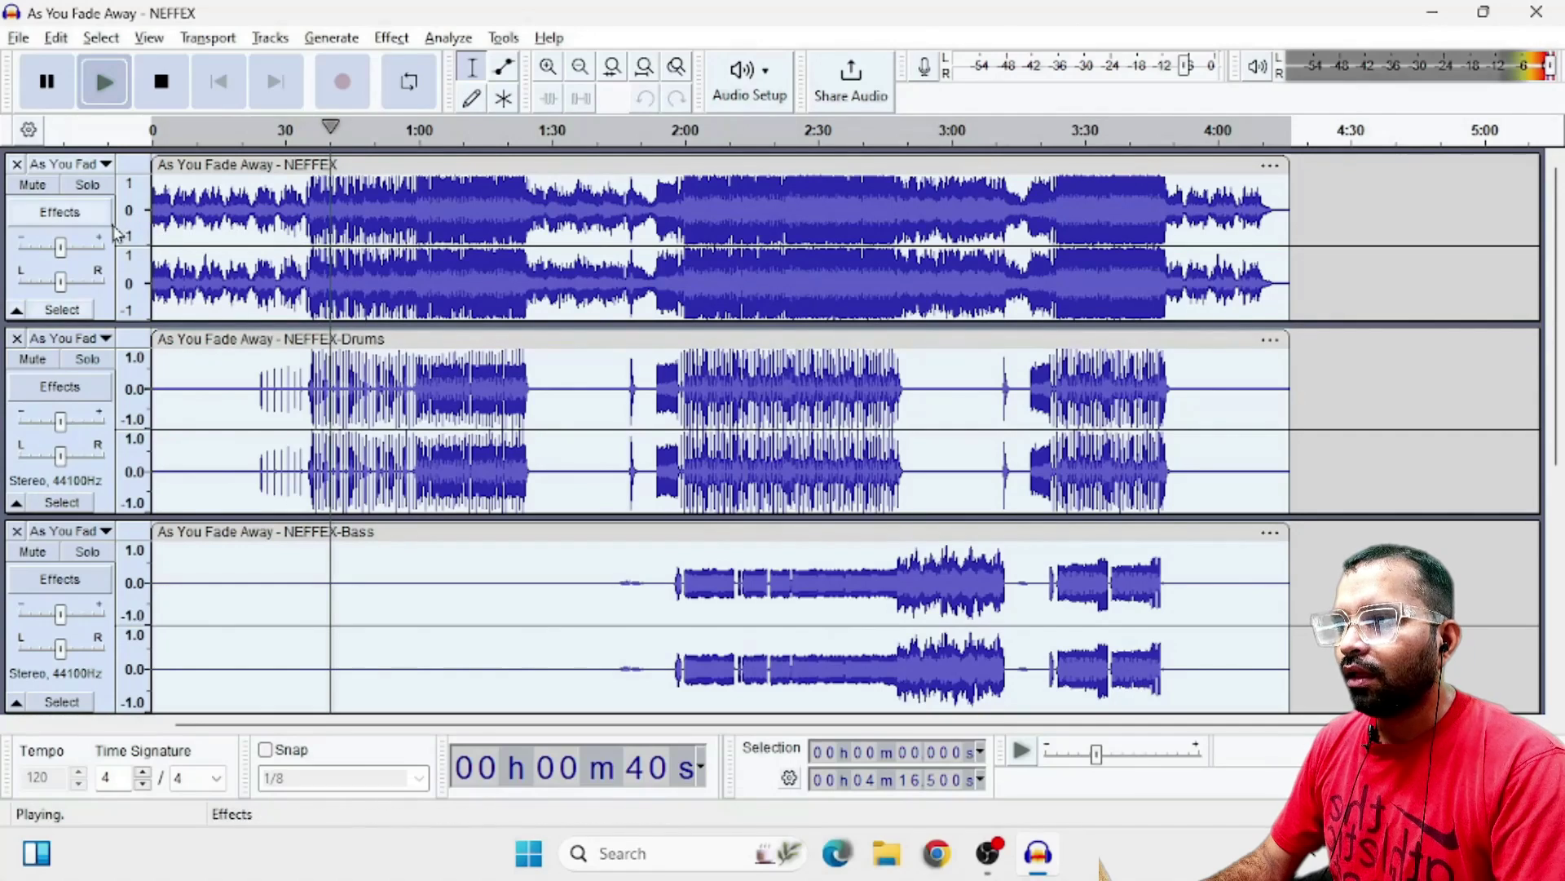
left_click(98, 361)
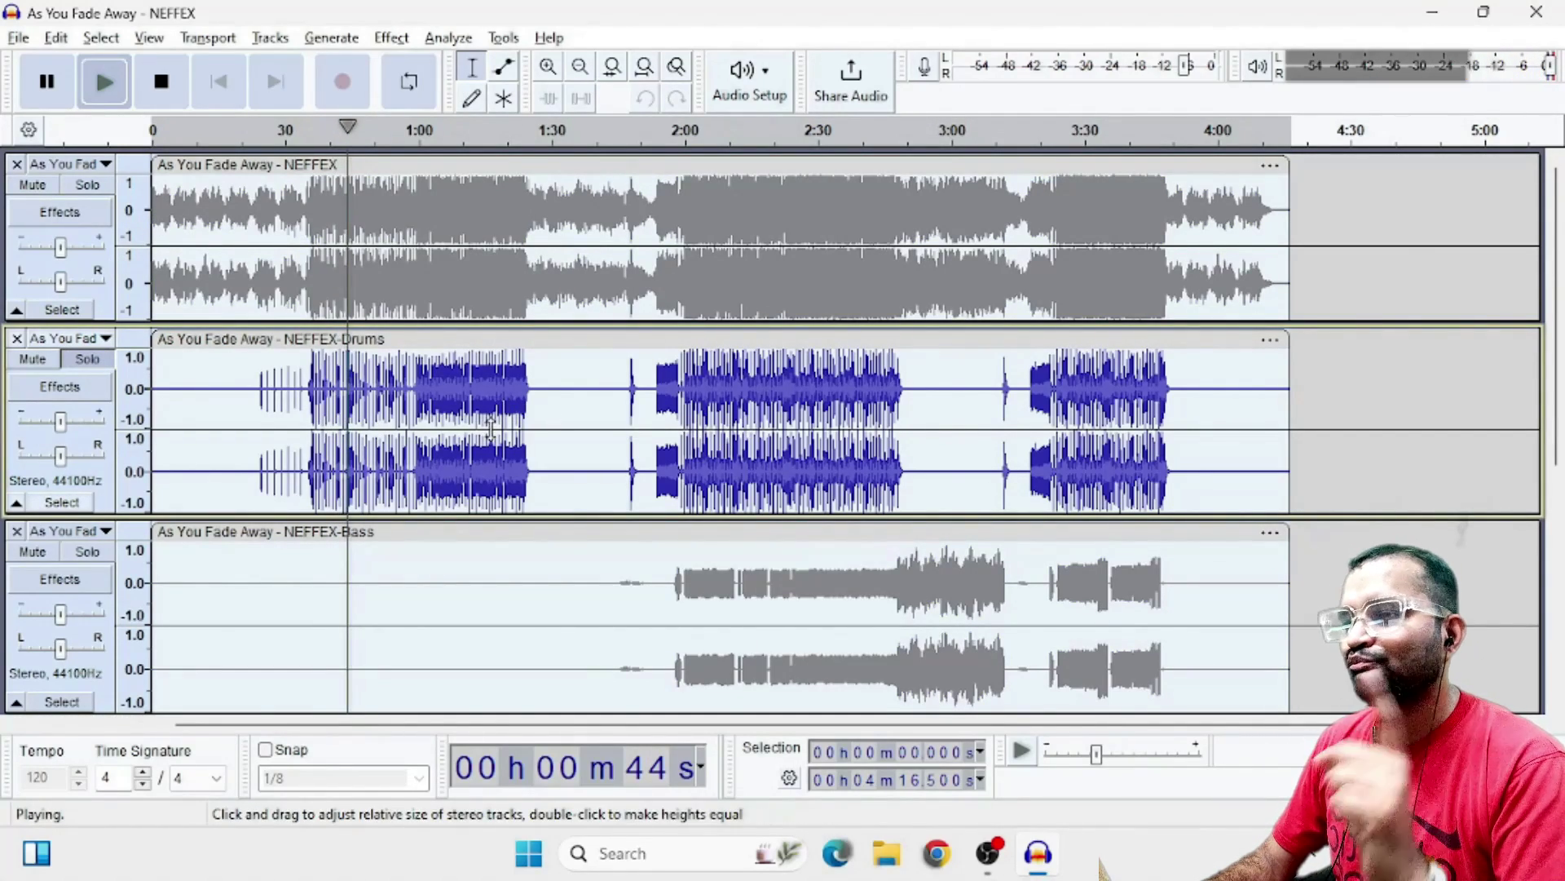
- Solo the Other Instruments track during playback, then turn off solo on the Drums track to hear the other instruments alone
scroll(647, 549, "down", 5)
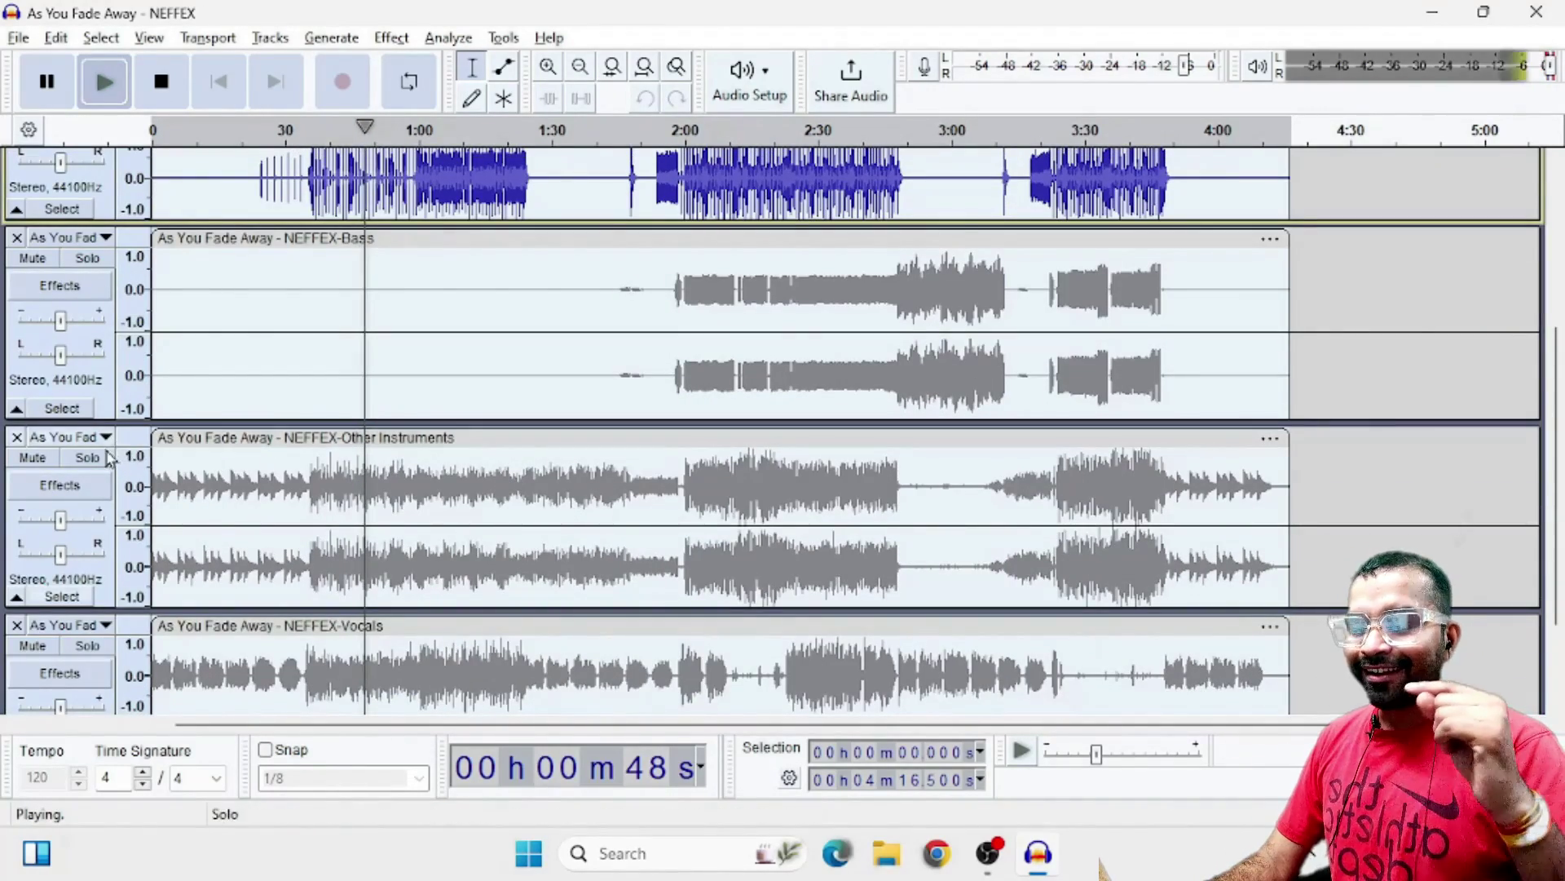
left_click(87, 458)
scroll(106, 235, "up", 2)
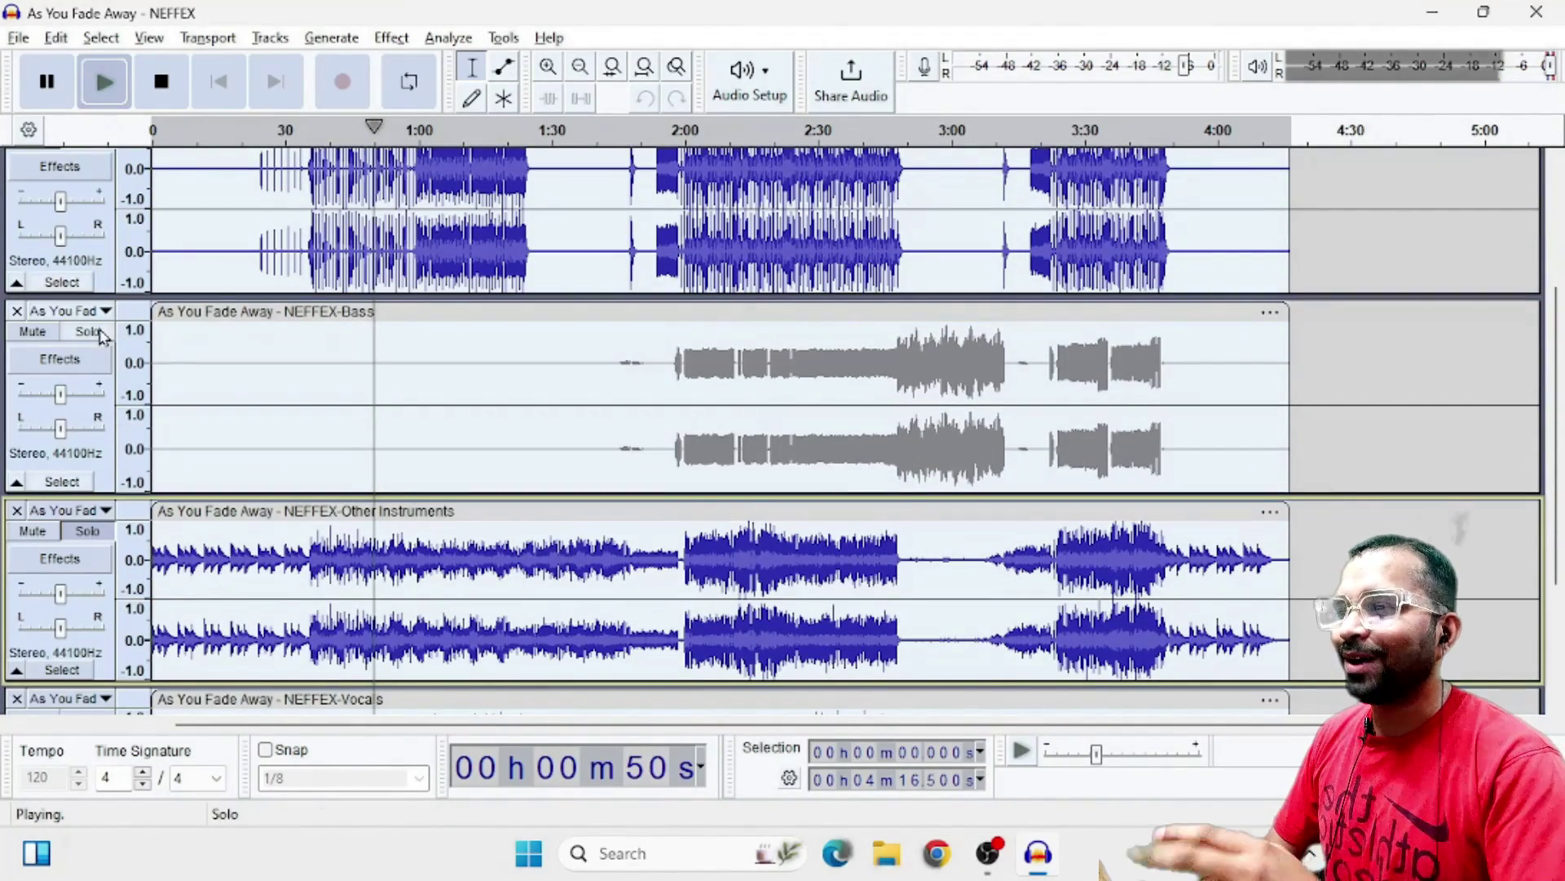
scroll(247, 233, "up", 4)
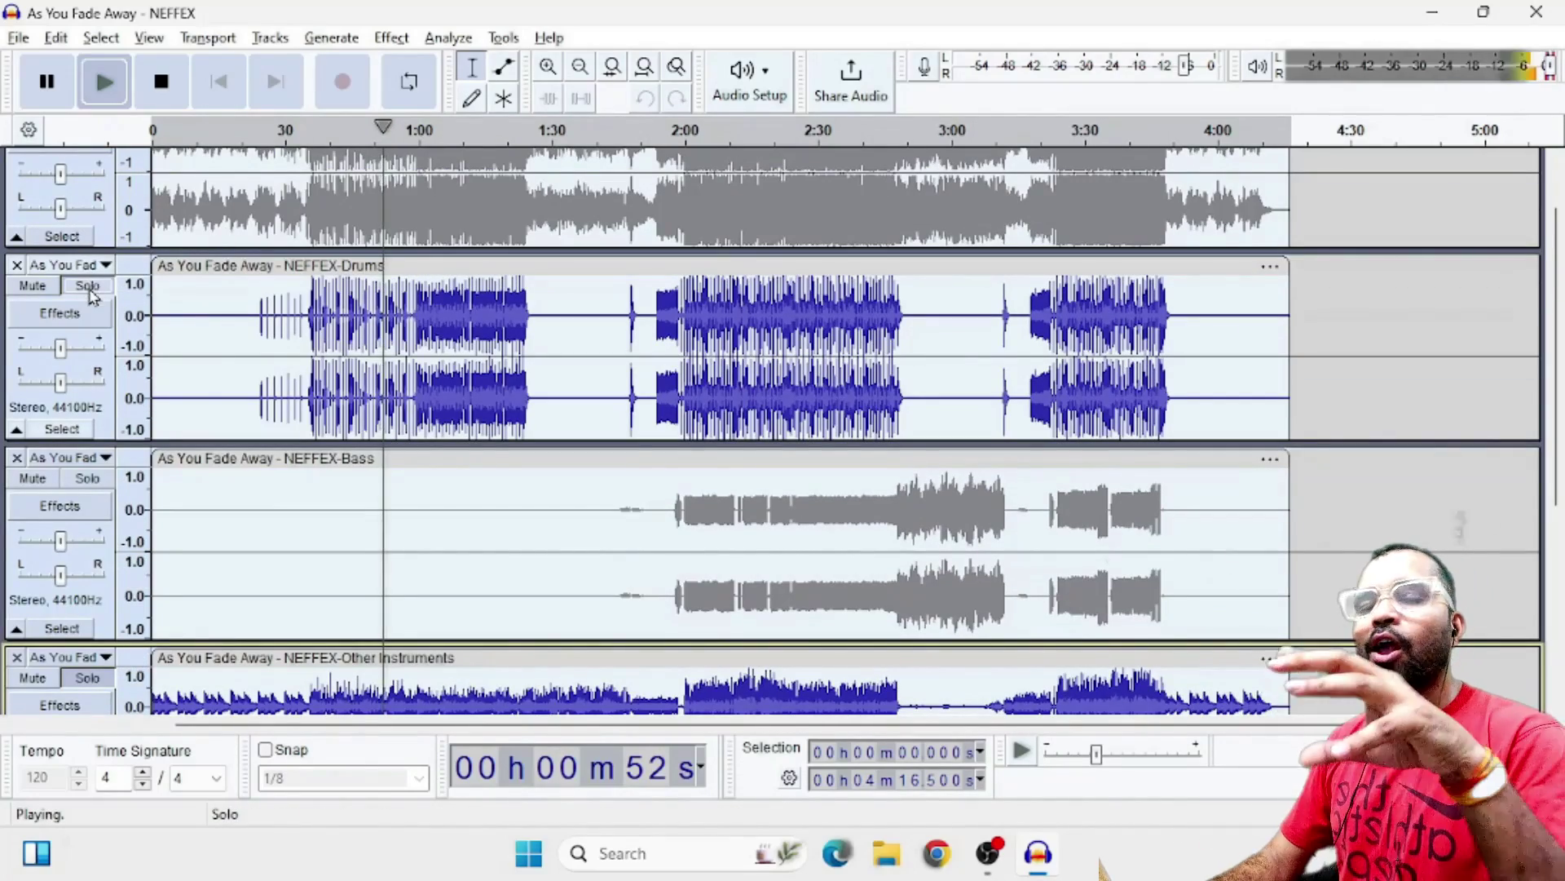
left_click(87, 286)
- Turn off solo on the Other Instruments track, listen to the Vocals track soloed, and turn its solo off again
scroll(409, 408, "down", 8)
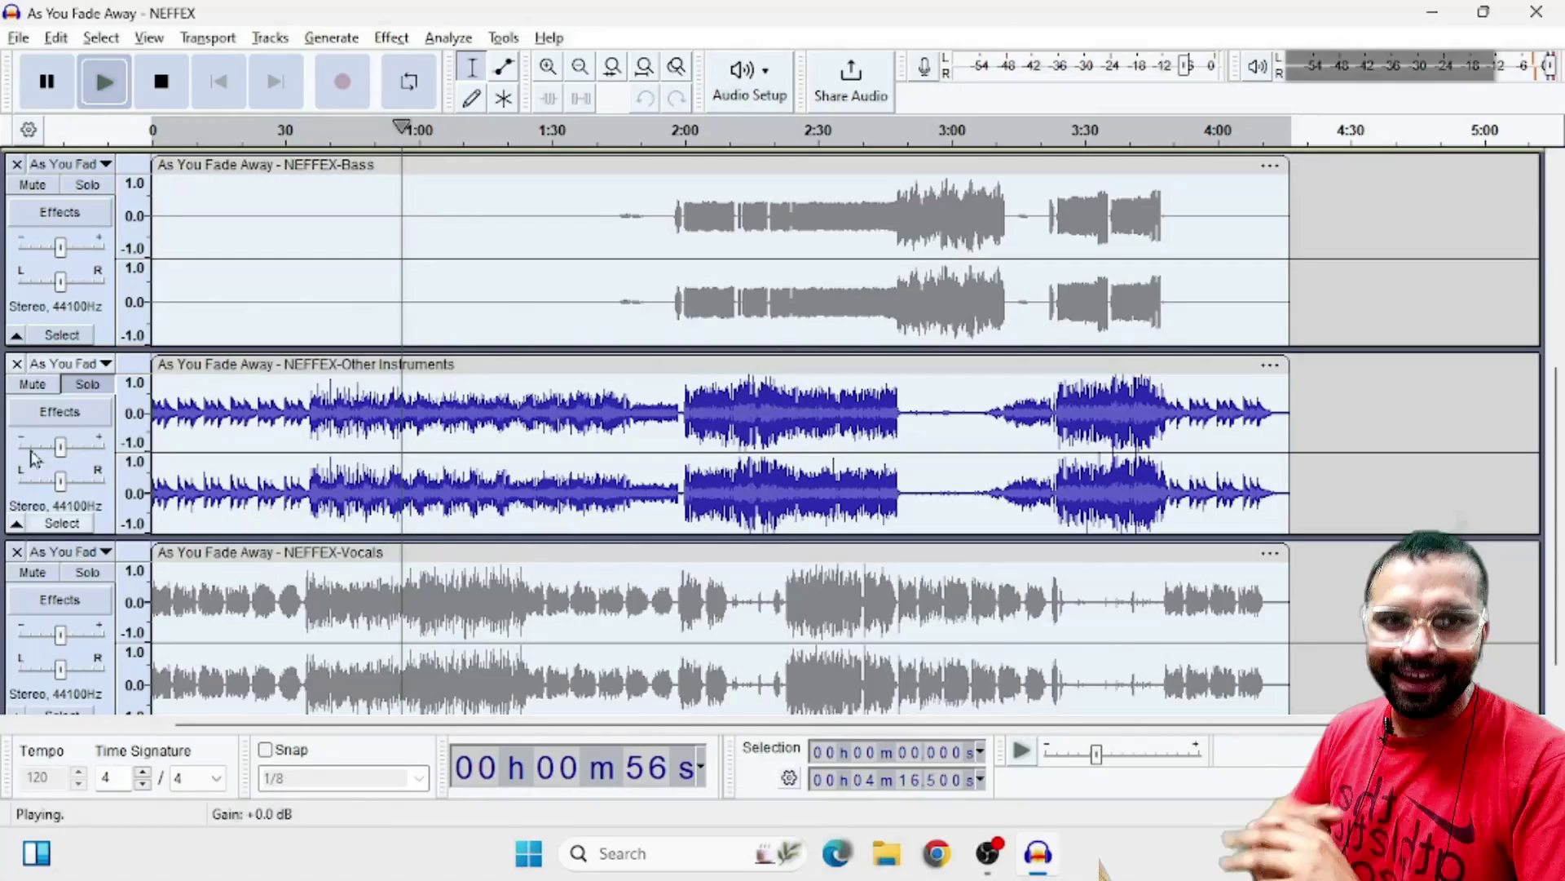
left_click(104, 390)
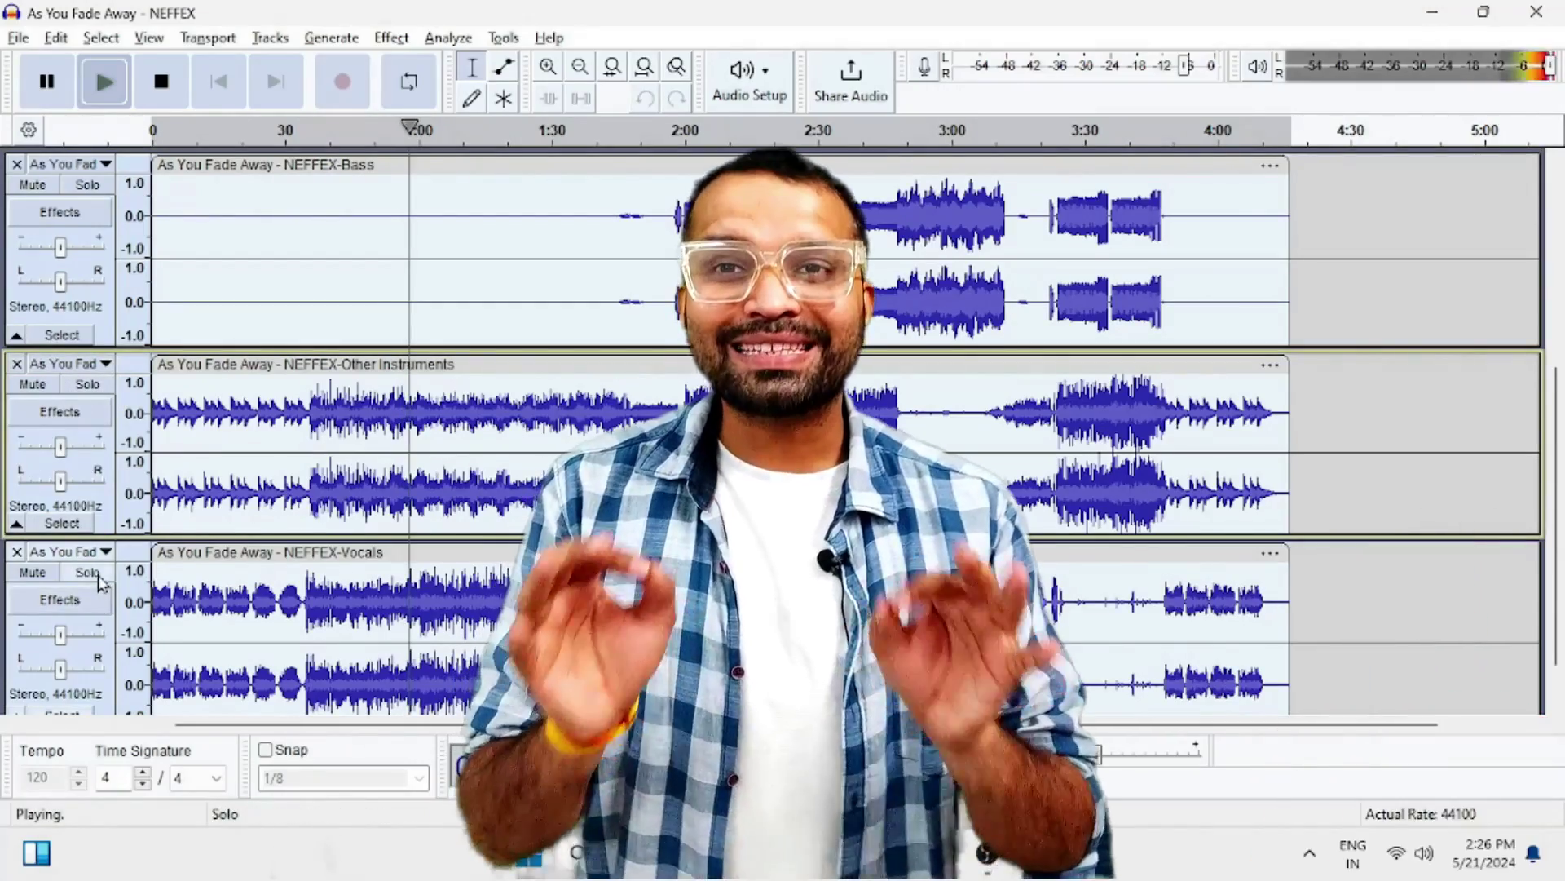
left_click(97, 574)
scroll(173, 507, "down", 1)
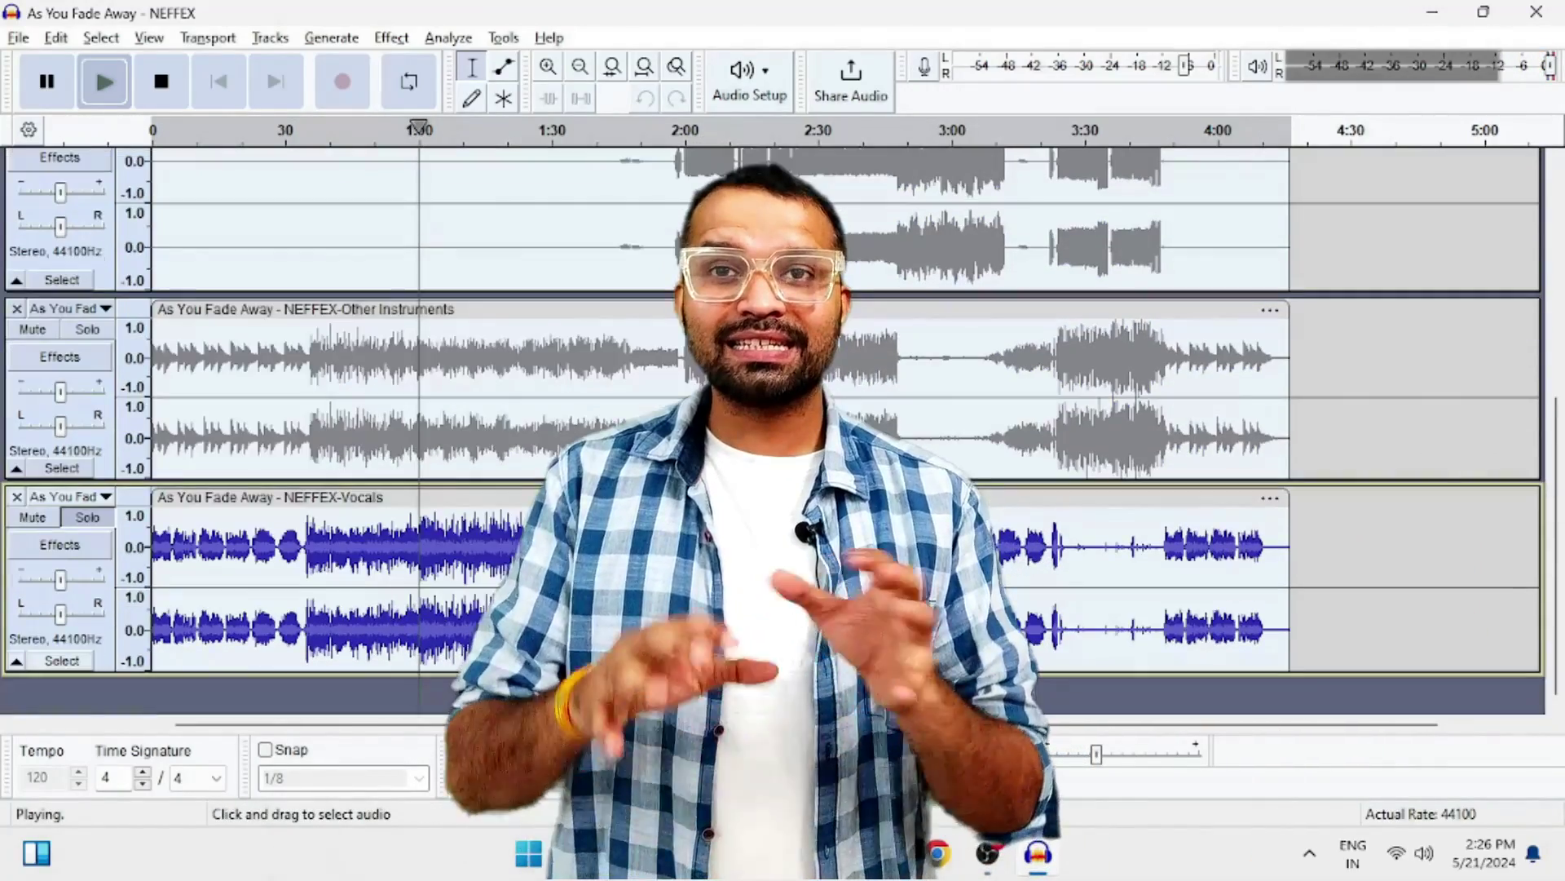
left_click(87, 517)
scroll(245, 342, "up", 8)
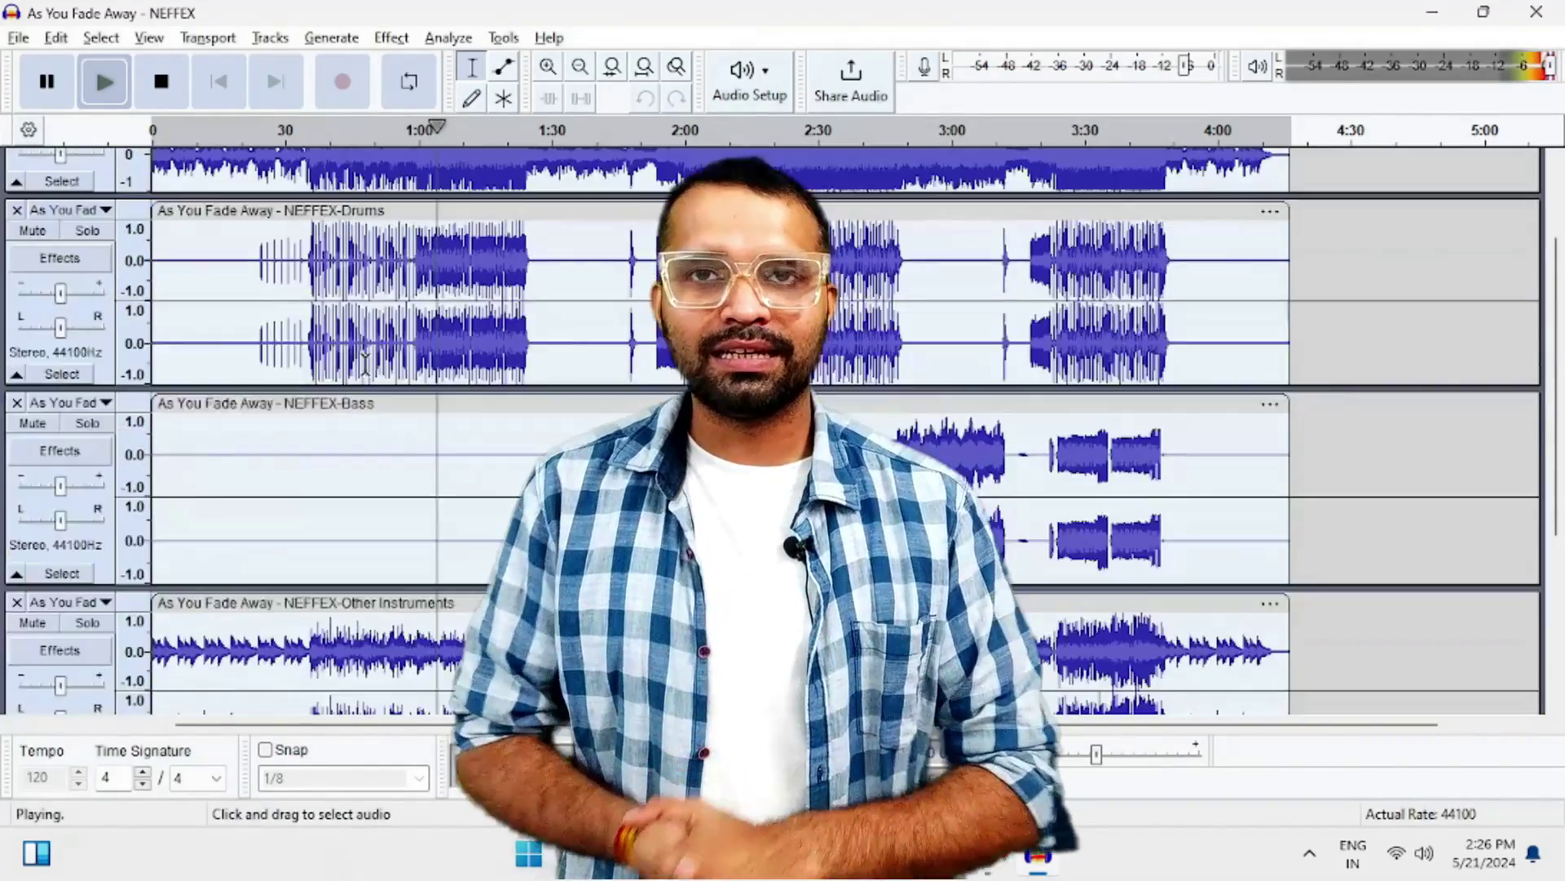